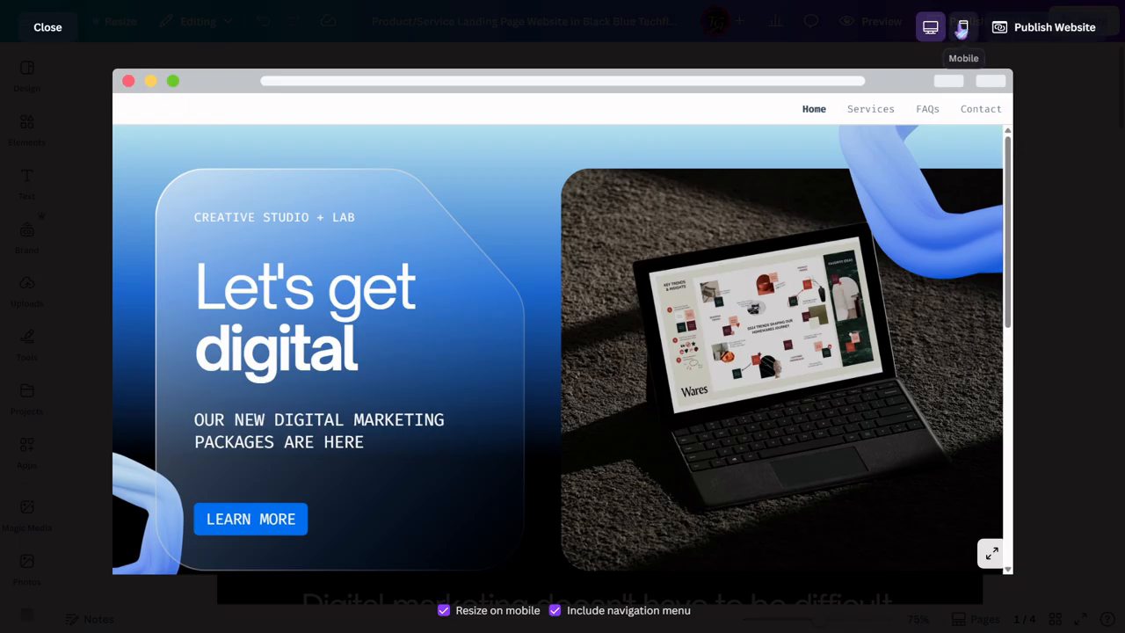
Step: Preview the landing page website in mobile view and in desktop view, looking over the page in both
left_click_drag(1017, 222, 1029, 131)
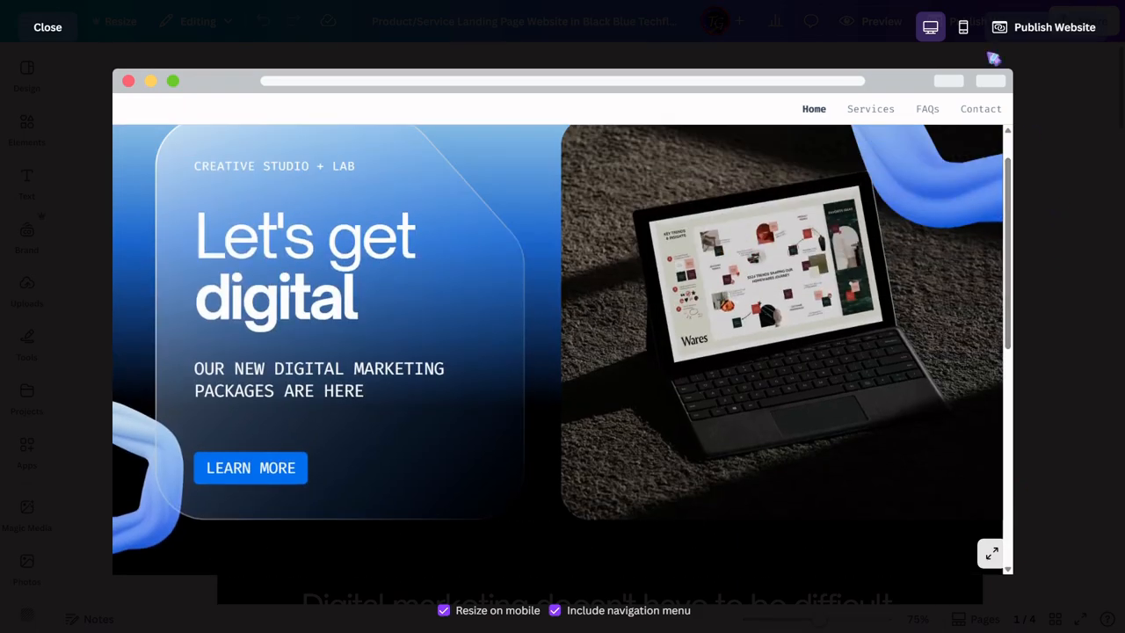
left_click(964, 33)
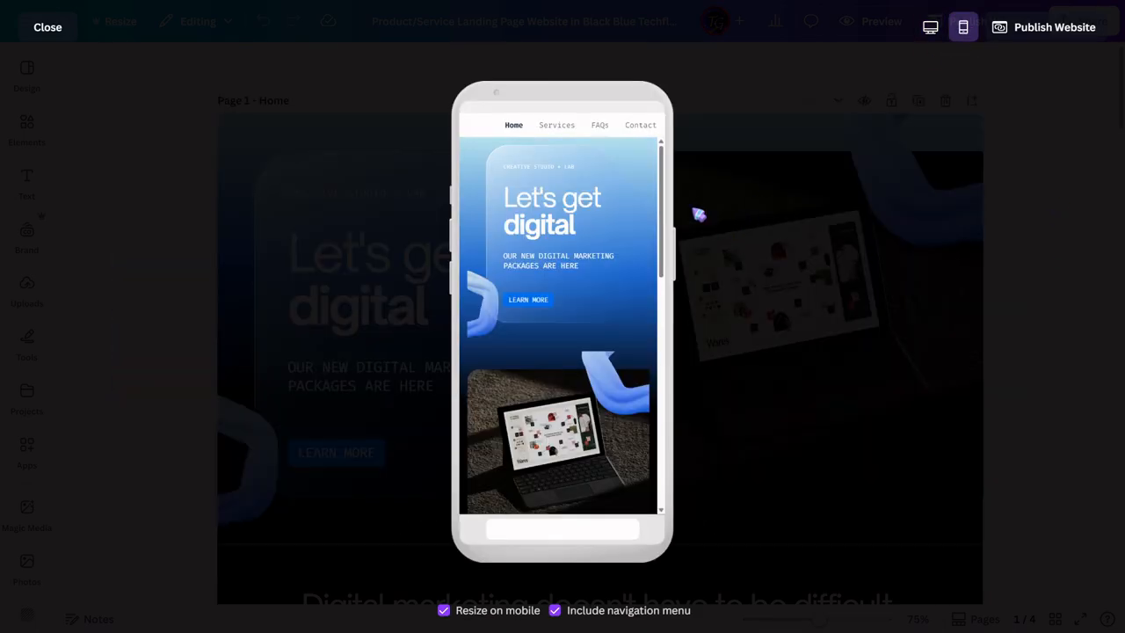
left_click_drag(669, 195, 703, 196)
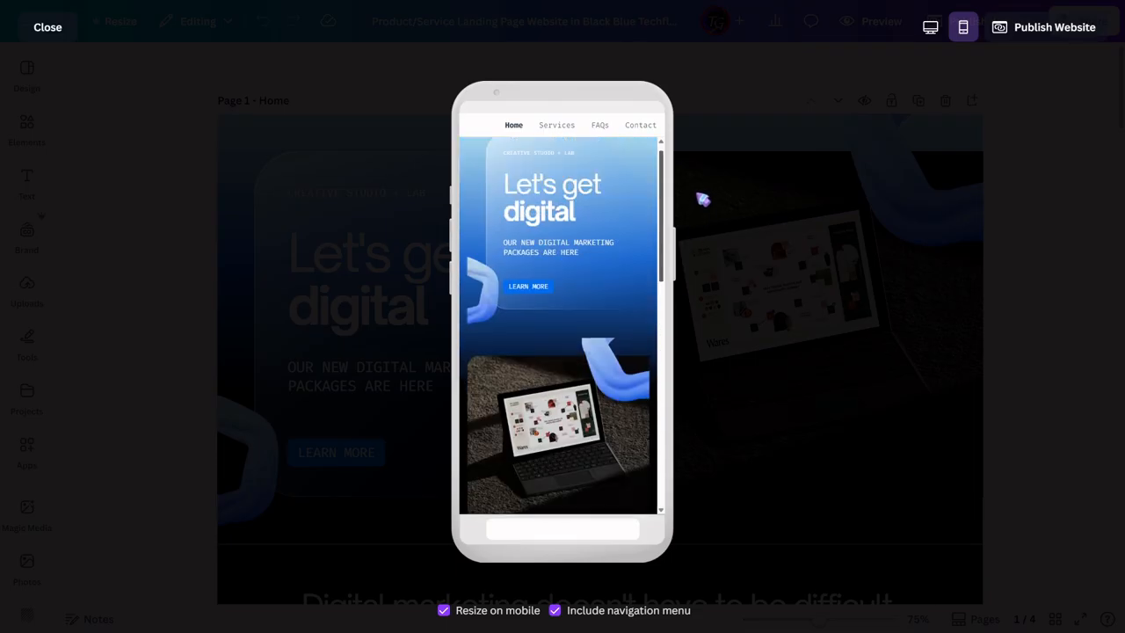
left_click(930, 28)
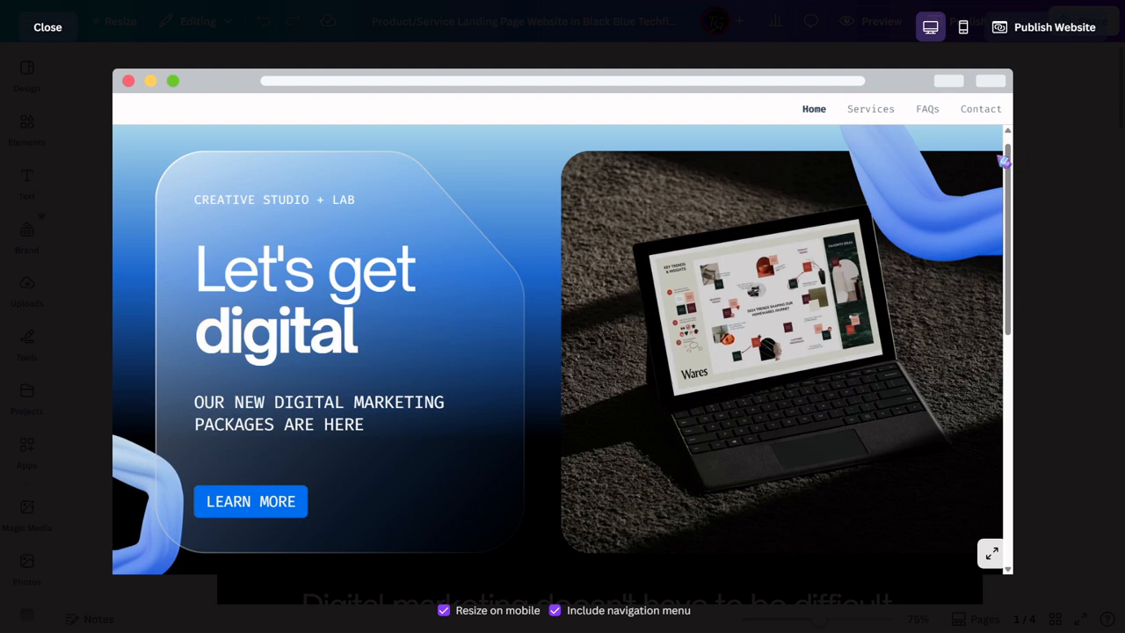
left_click_drag(1011, 159, 1014, 132)
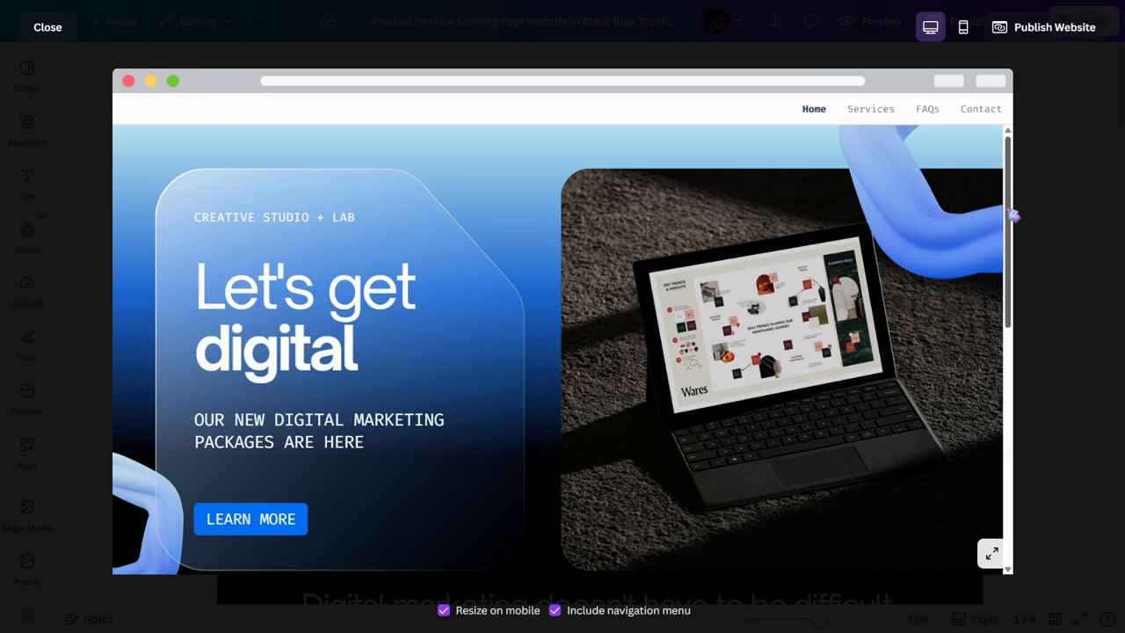
left_click_drag(1013, 215, 1077, 255)
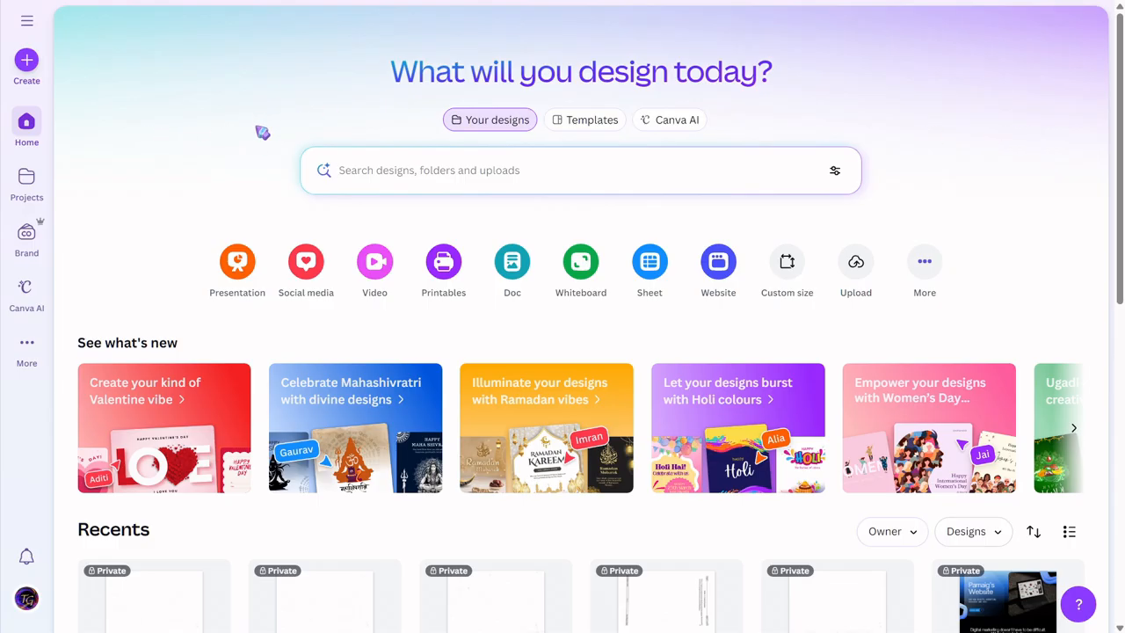
Step: Search the templates for "website" and browse through the resulting designs
left_click(587, 124)
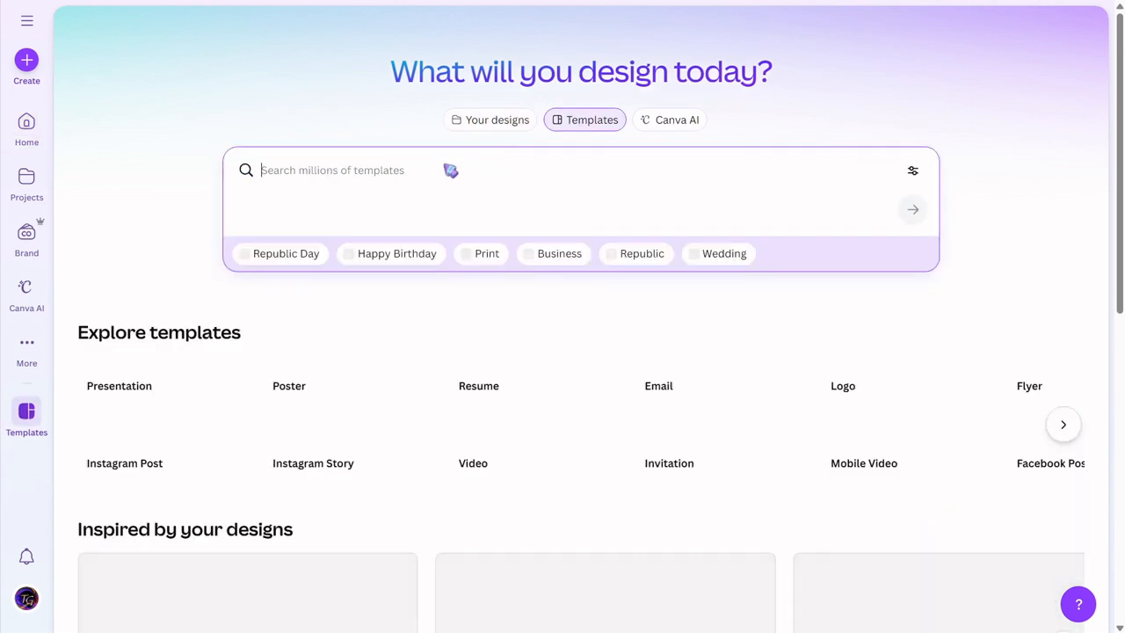
type("website")
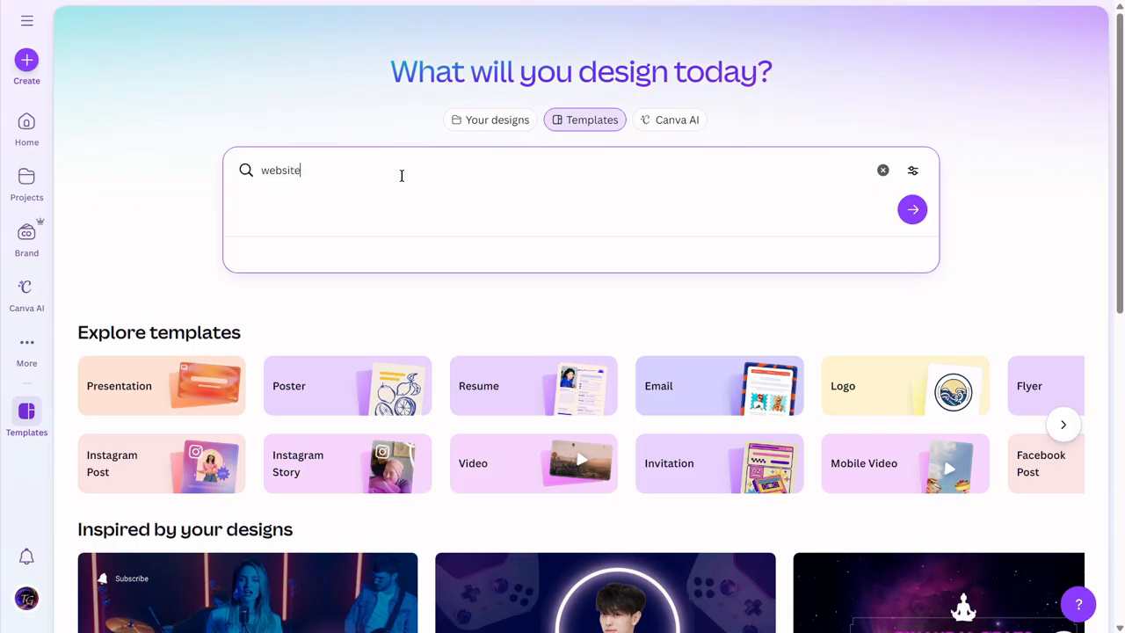
key("Return")
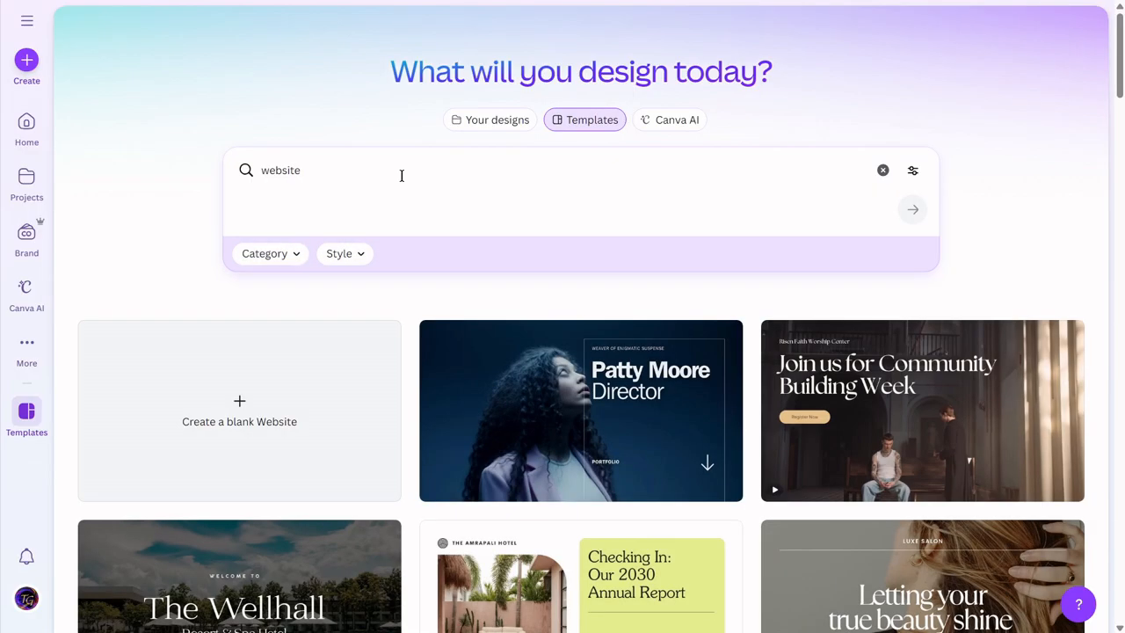
scroll(641, 444, "down", 3)
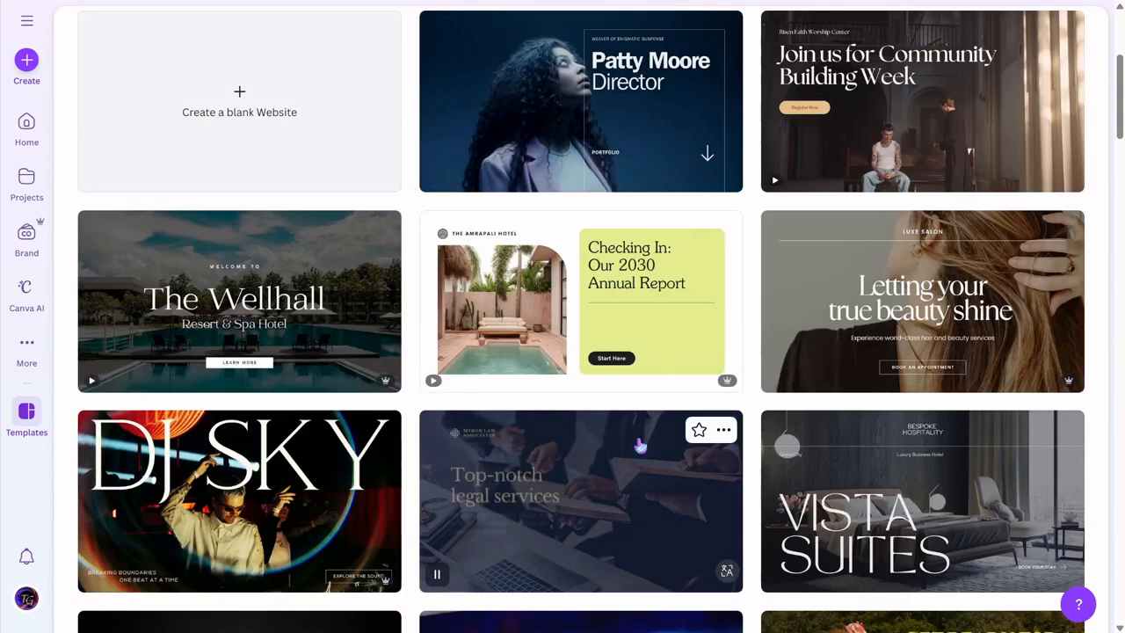
scroll(641, 446, "down", 8)
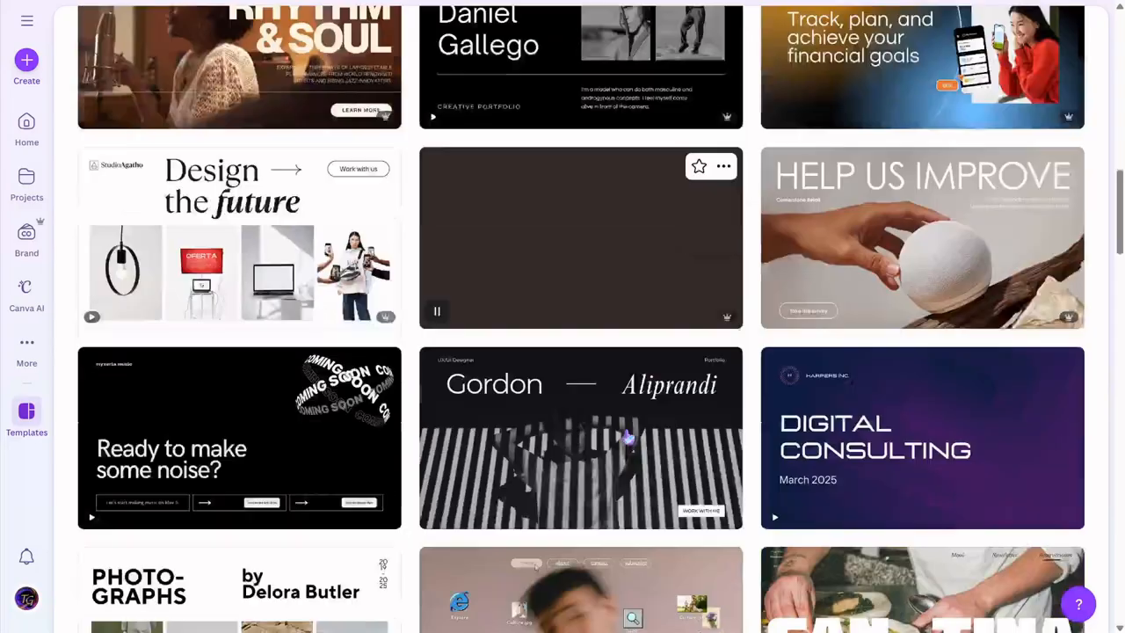
scroll(628, 437, "down", 2)
scroll(380, 374, "up", 13)
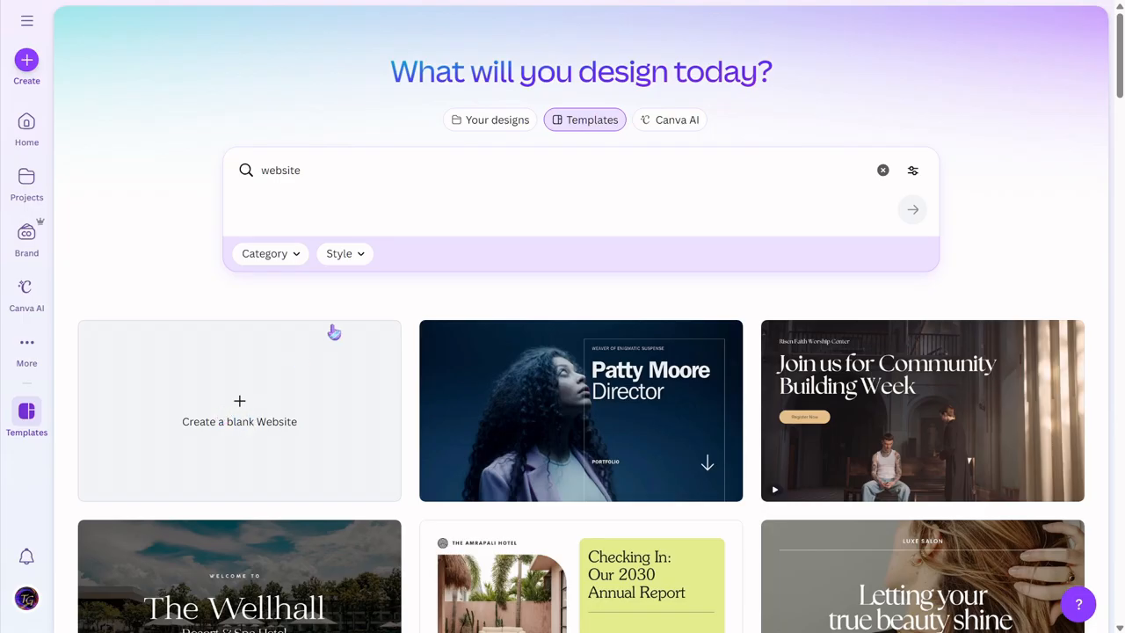
left_click(359, 267)
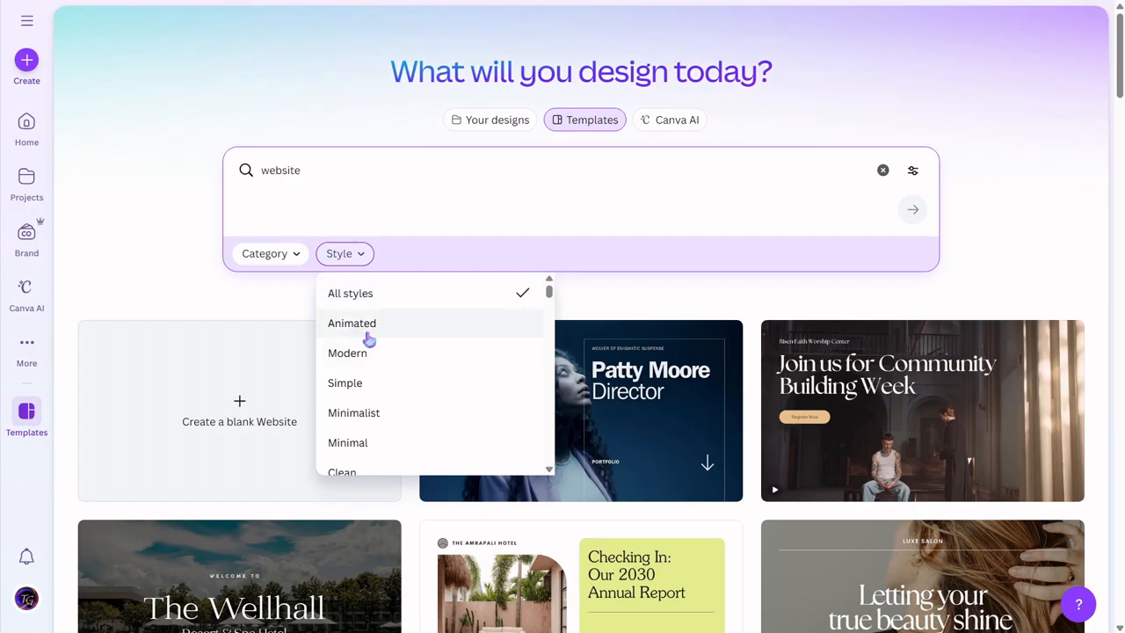
scroll(375, 381, "down", 1)
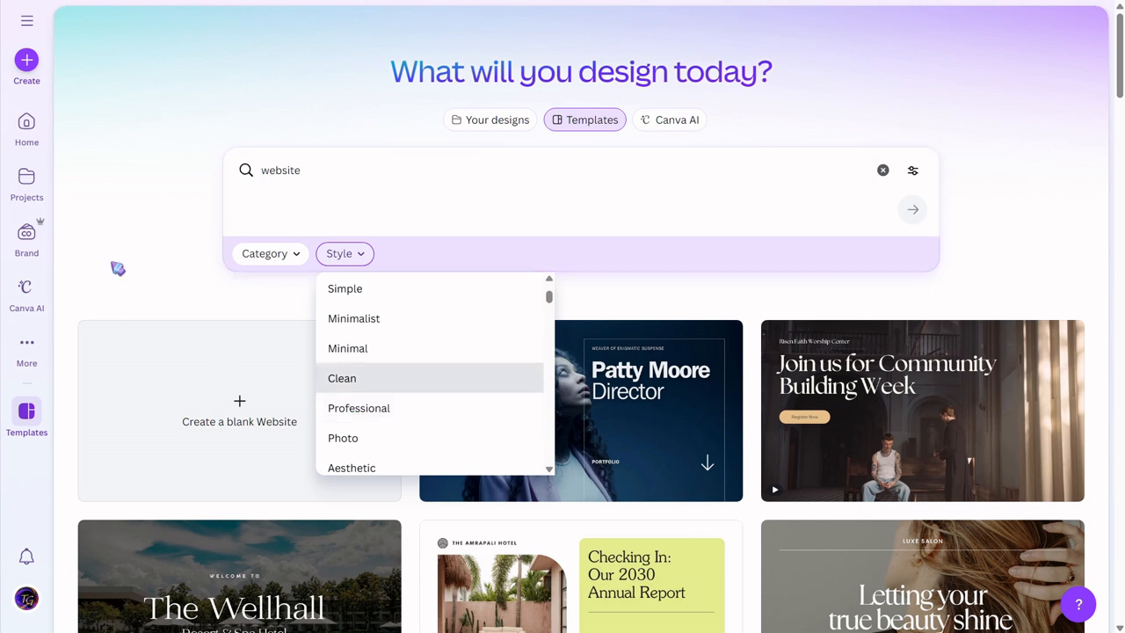
left_click(115, 266)
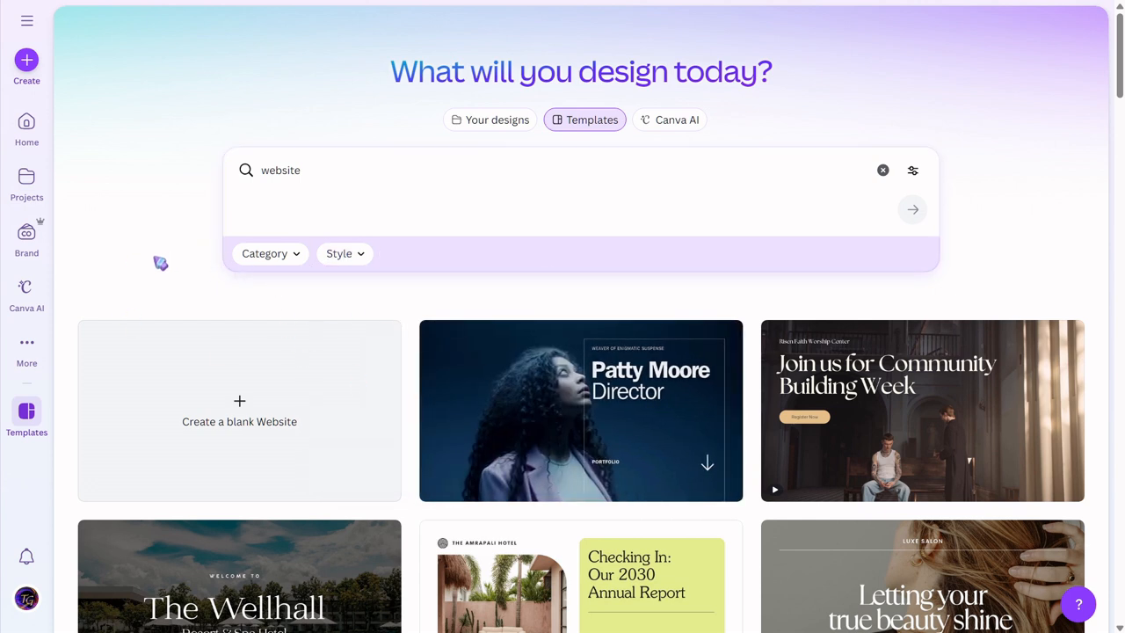
Step: Start creating a new design, browse the templates in the Websites category, and close the dialog
left_click(26, 60)
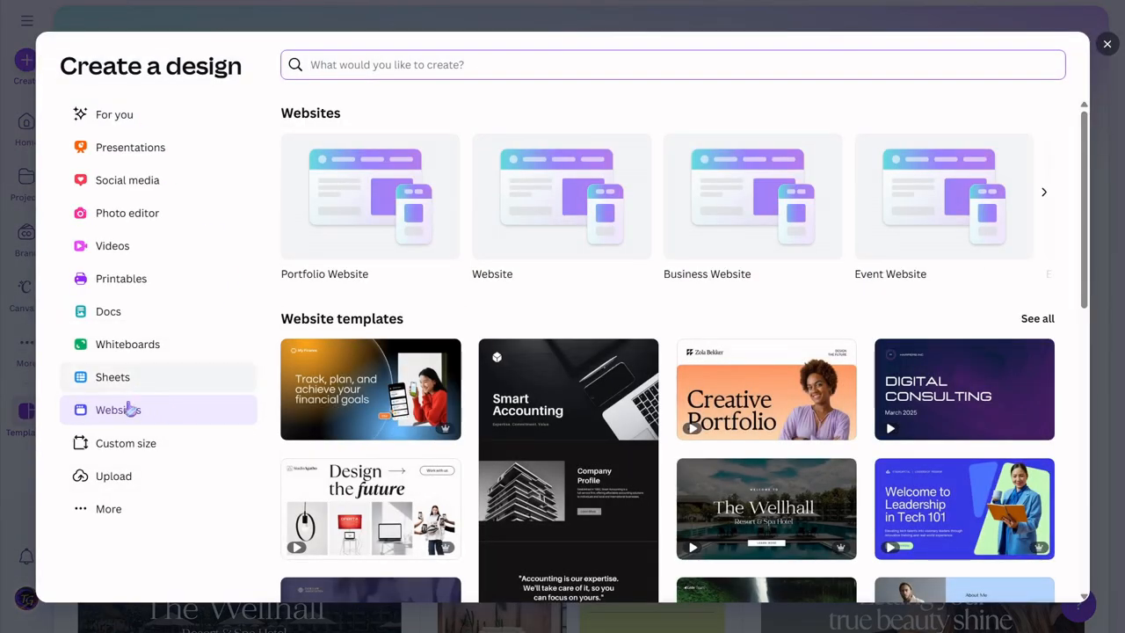
left_click(128, 421)
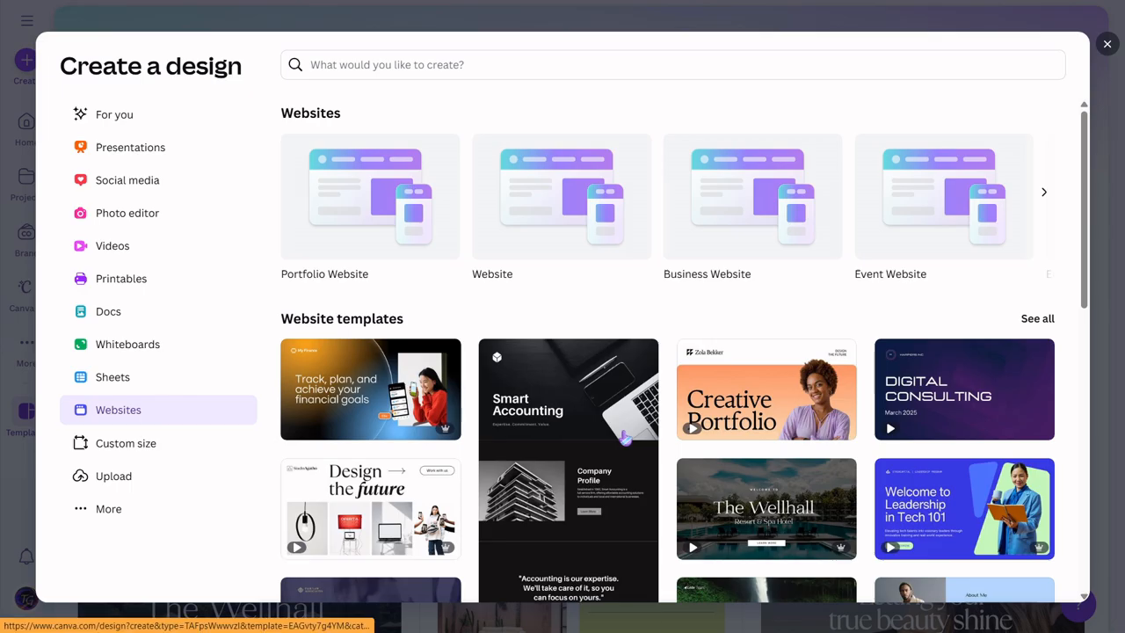
scroll(625, 437, "down", 10)
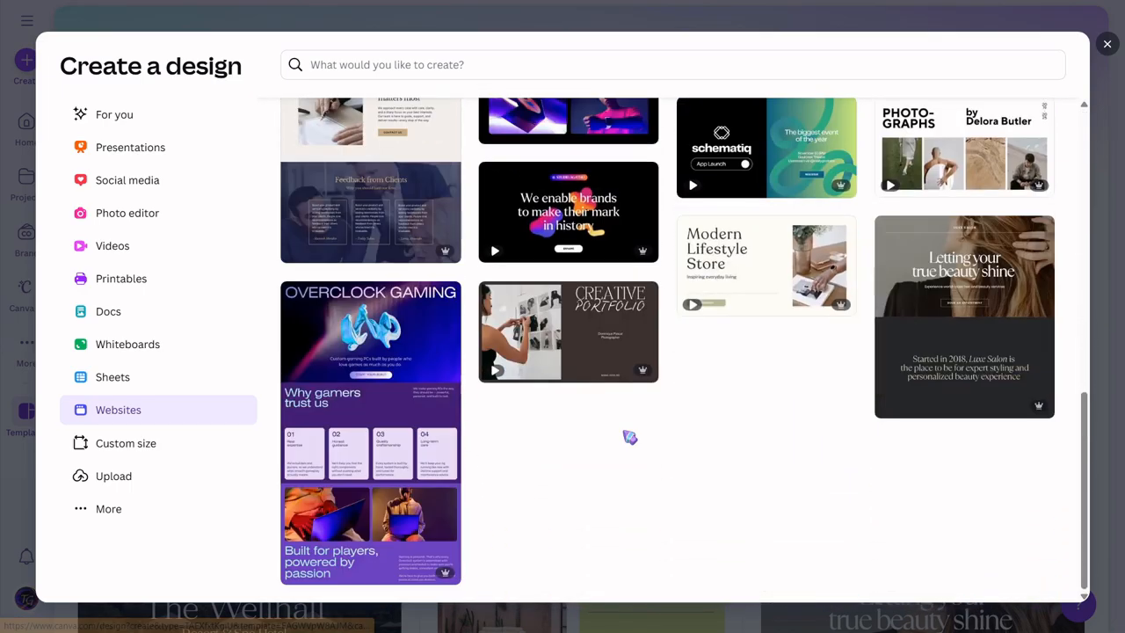
scroll(710, 406, "up", 5)
scroll(706, 410, "up", 10)
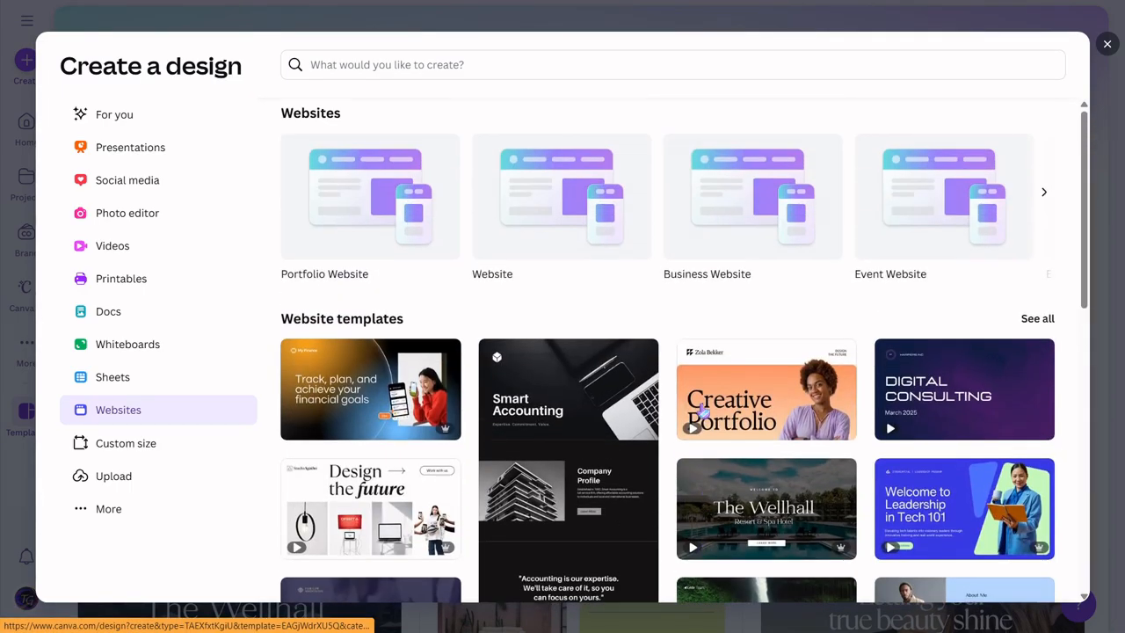
left_click(563, 27)
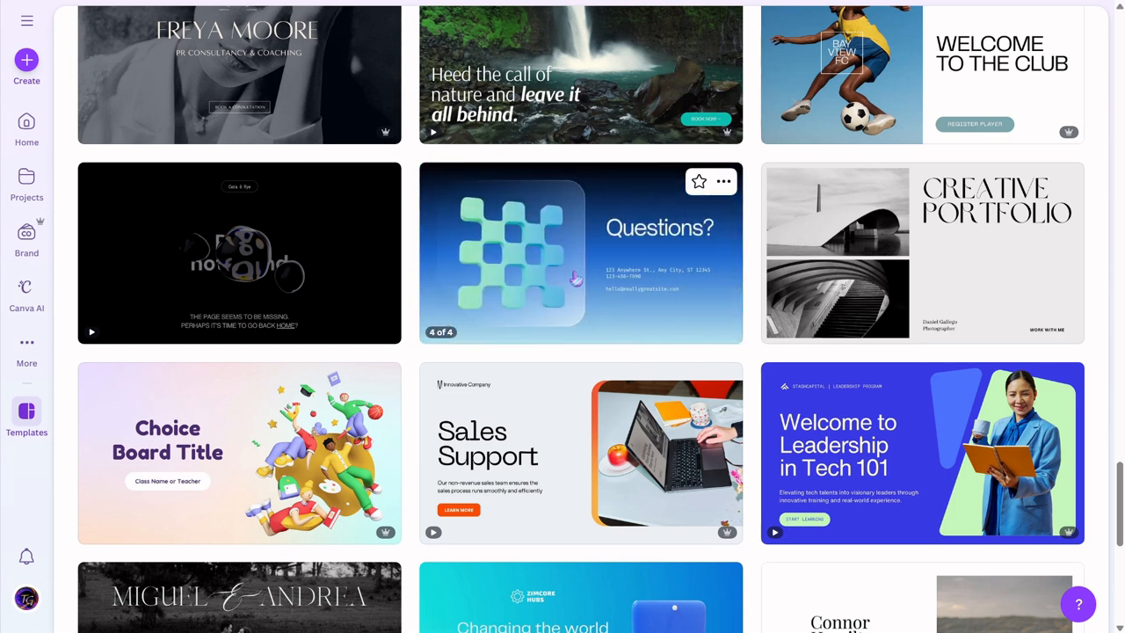
Step: Open the four-page black and blue "Let's get digital" landing page template for editing and look over its home page
left_click(575, 278)
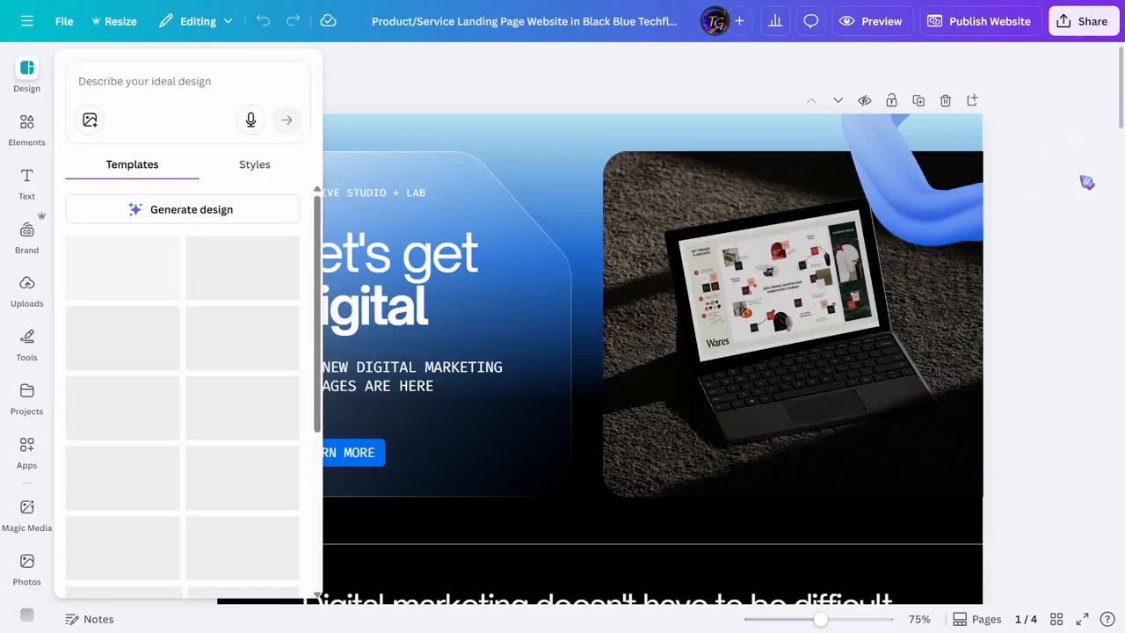
left_click(1082, 188)
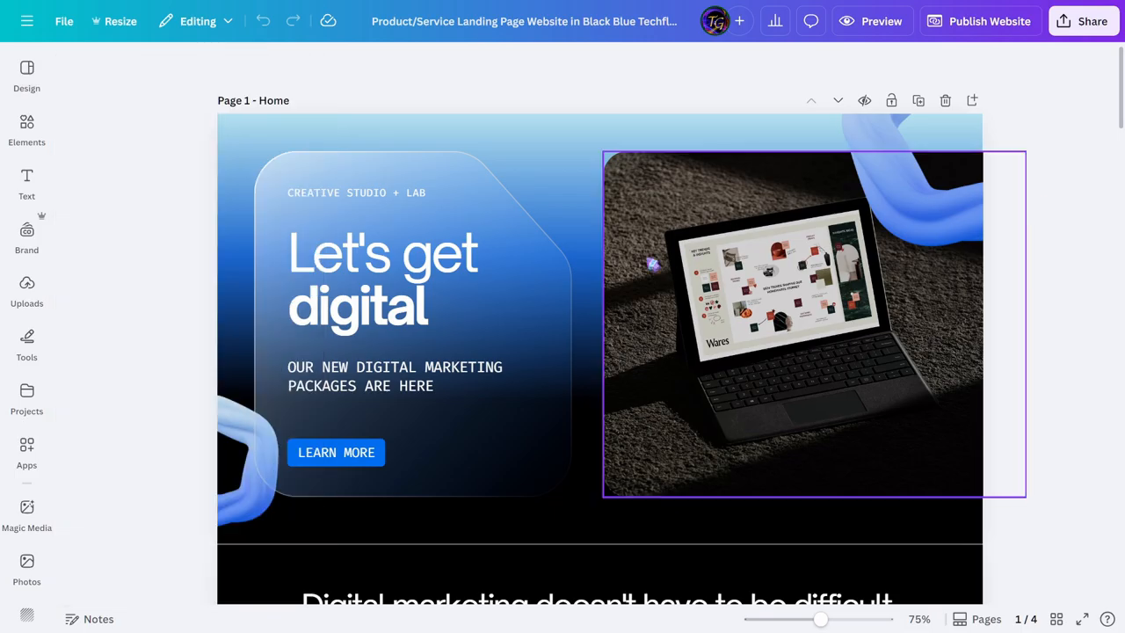
scroll(483, 258, "down", 10)
scroll(592, 349, "down", 10)
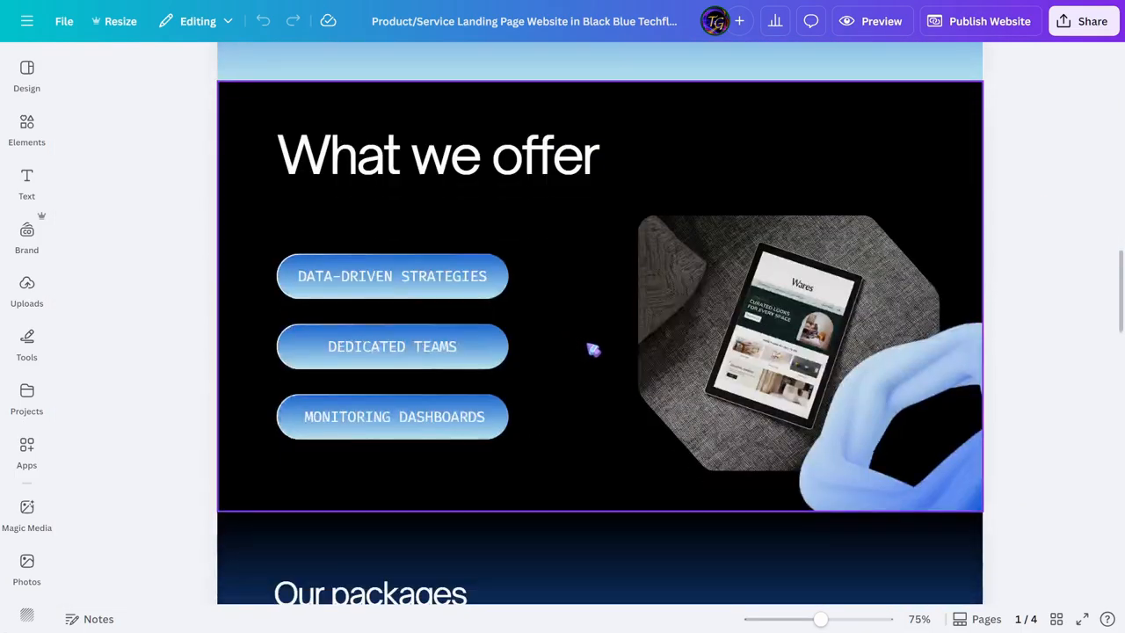
scroll(594, 350, "up", 20)
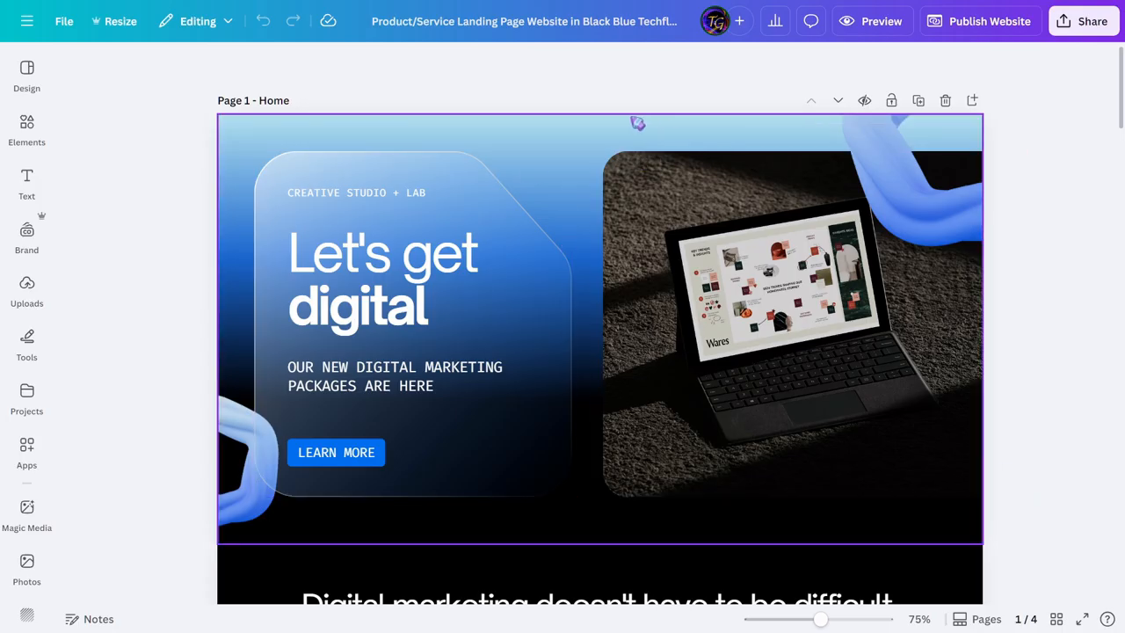
Step: Browse the alternative website templates offered for the design inside the editor
left_click(24, 91)
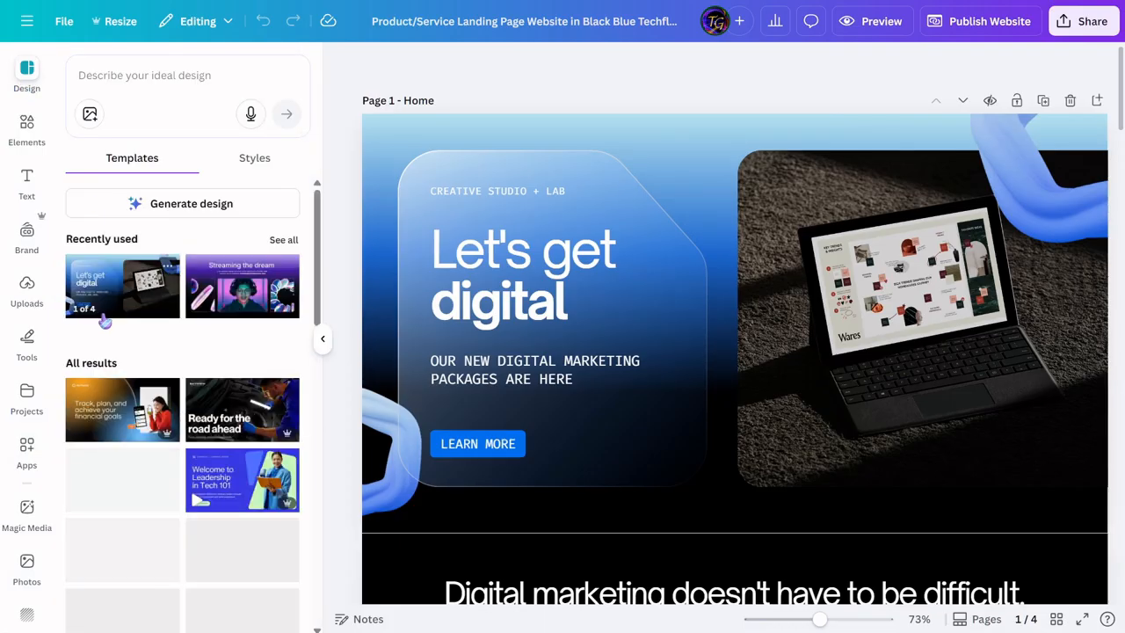
scroll(103, 321, "down", 10)
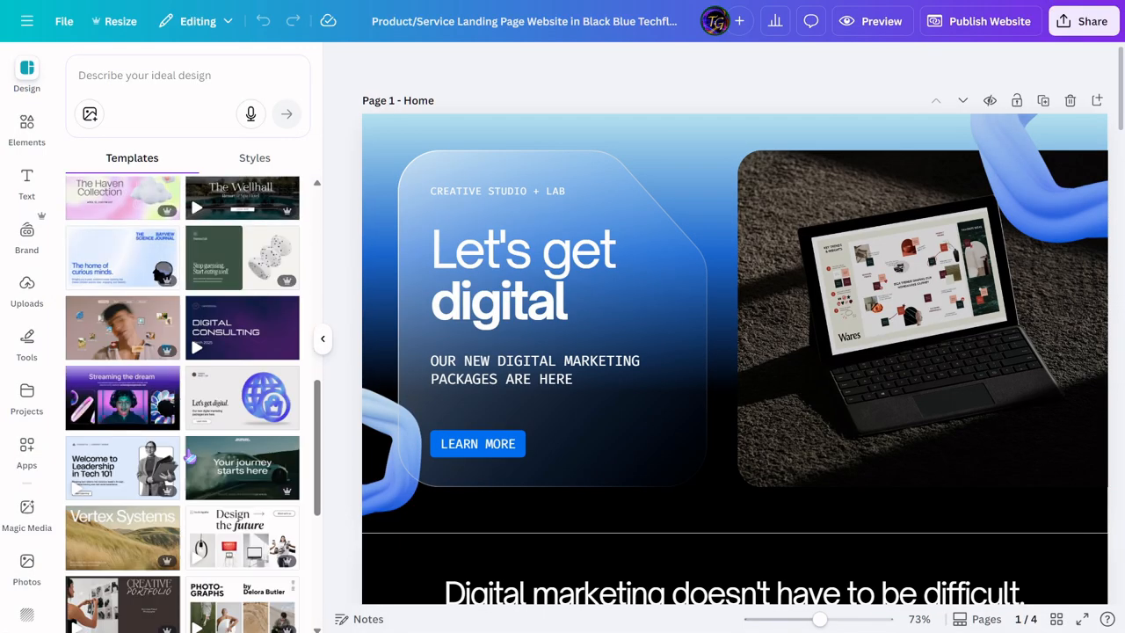
scroll(152, 417, "down", 1)
scroll(150, 414, "up", 15)
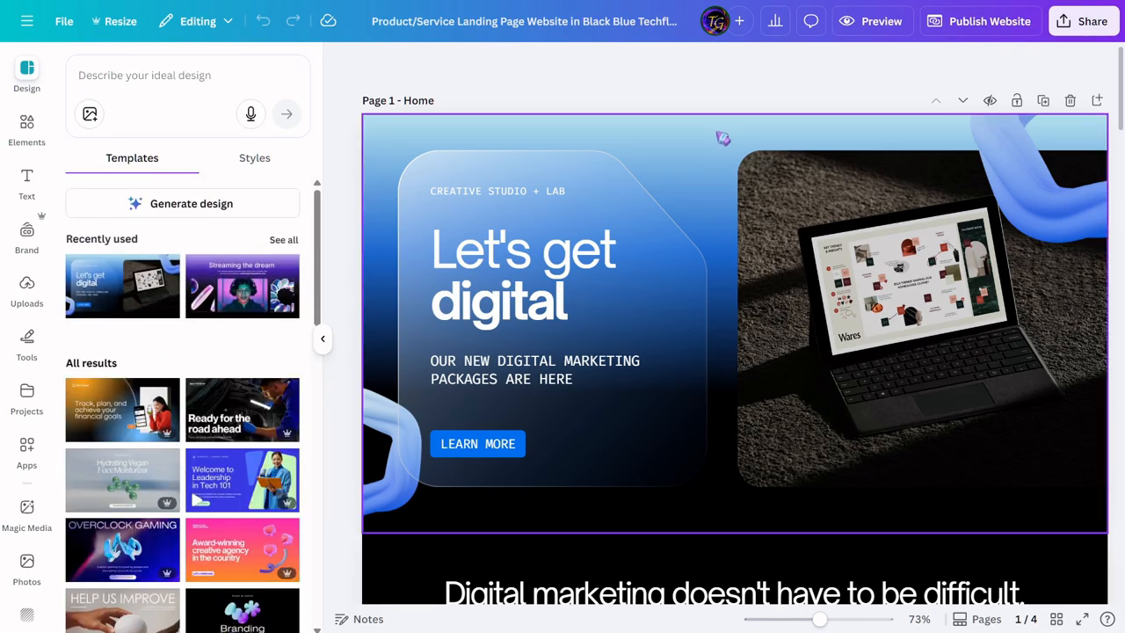
Step: Replace the "Let's get digital" heading on the Home page with "Parangi's Tech", set on two lines
left_click(650, 144)
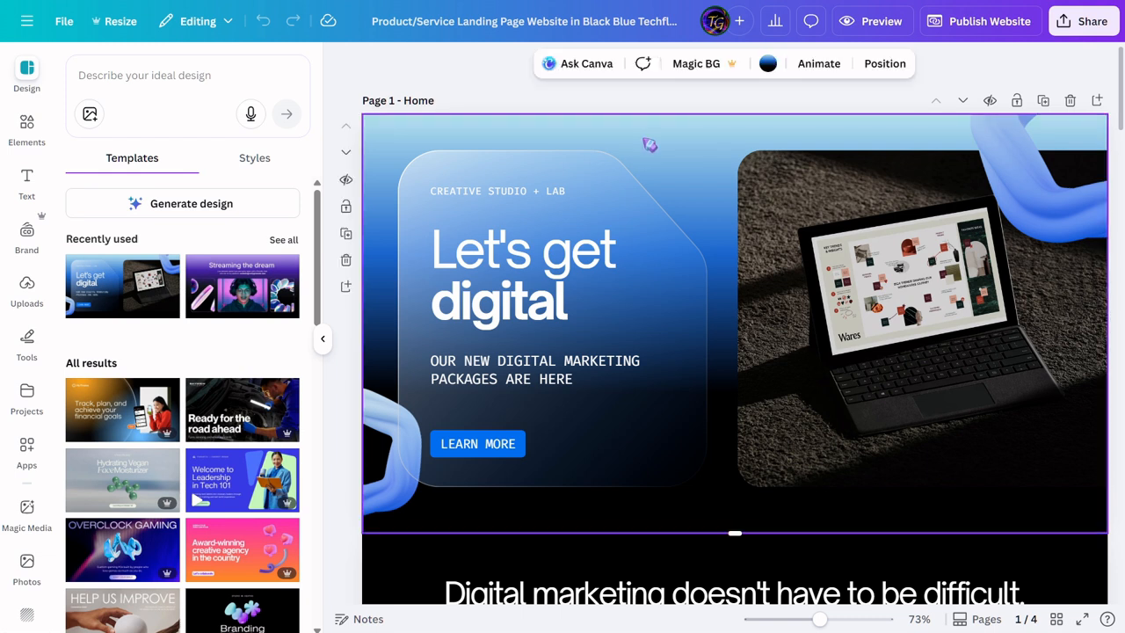
left_click(508, 302)
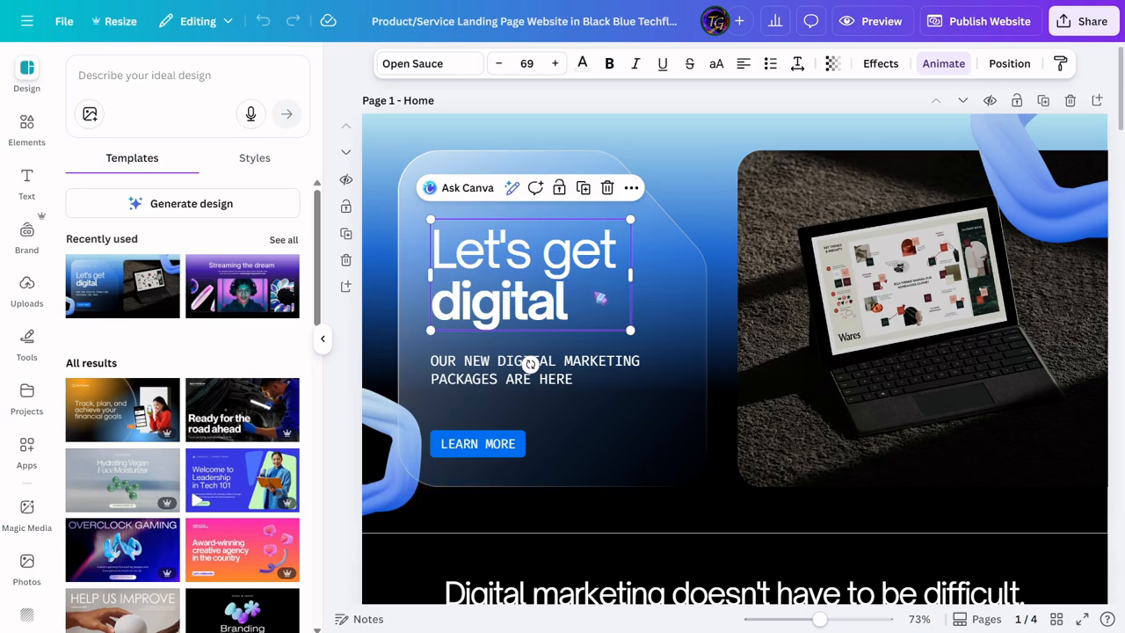
double_click(600, 298)
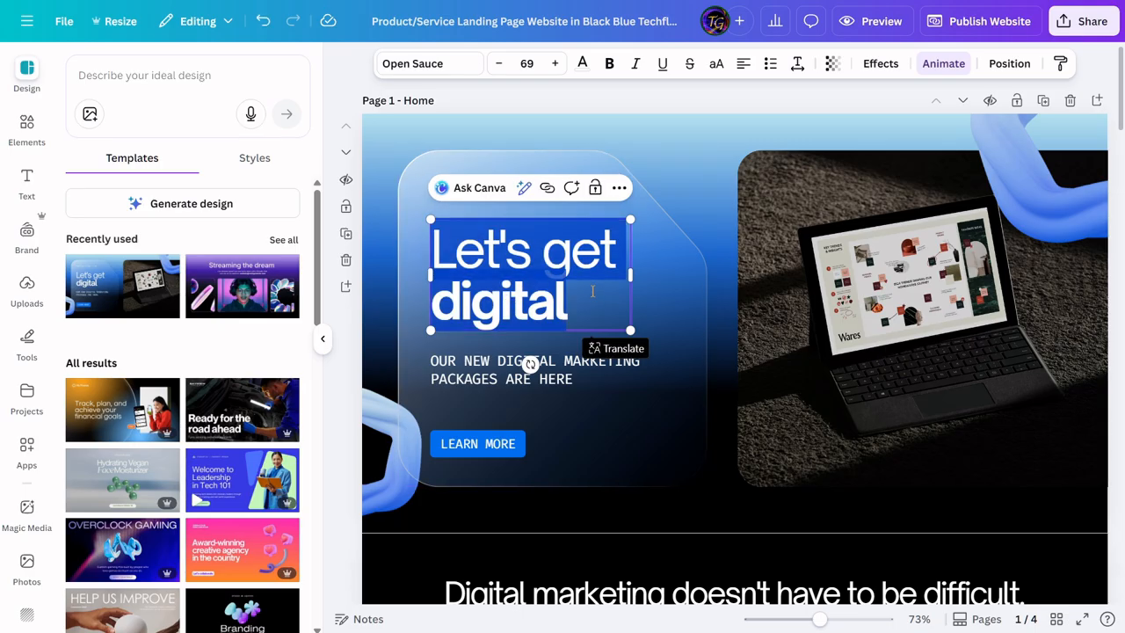
type("Par")
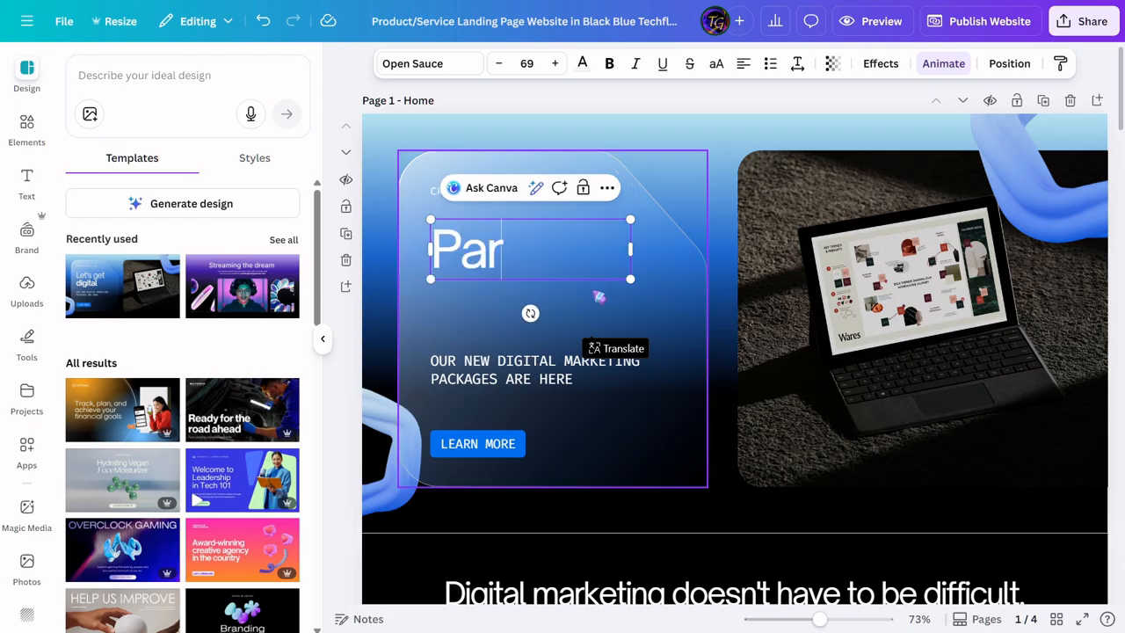
type("angi's")
key("Return")
type("Tech")
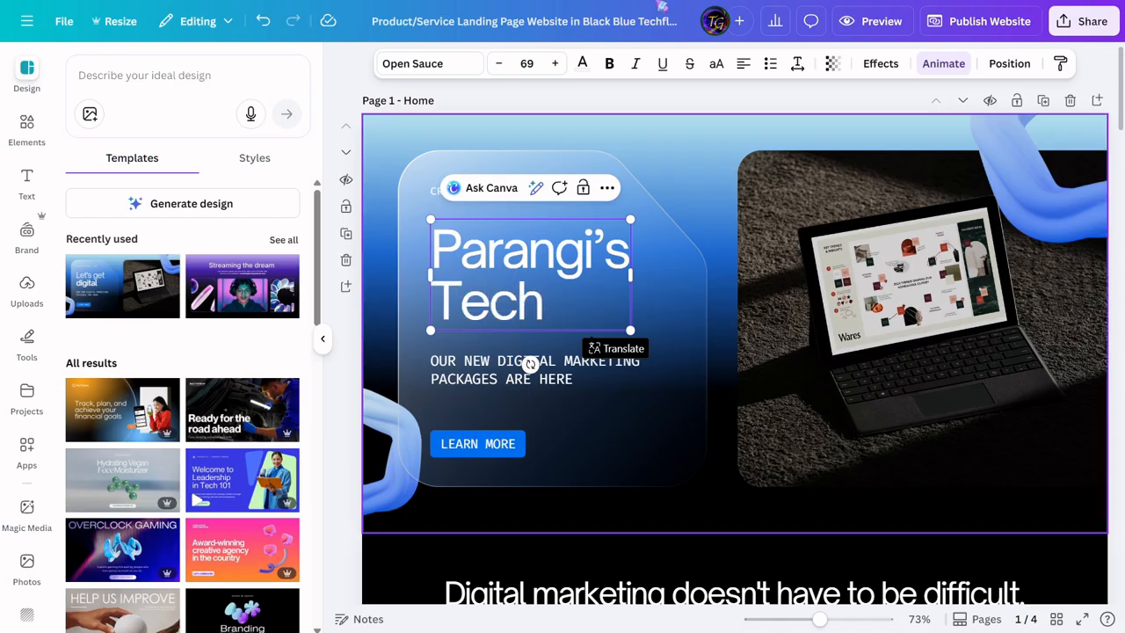
left_click(711, 119)
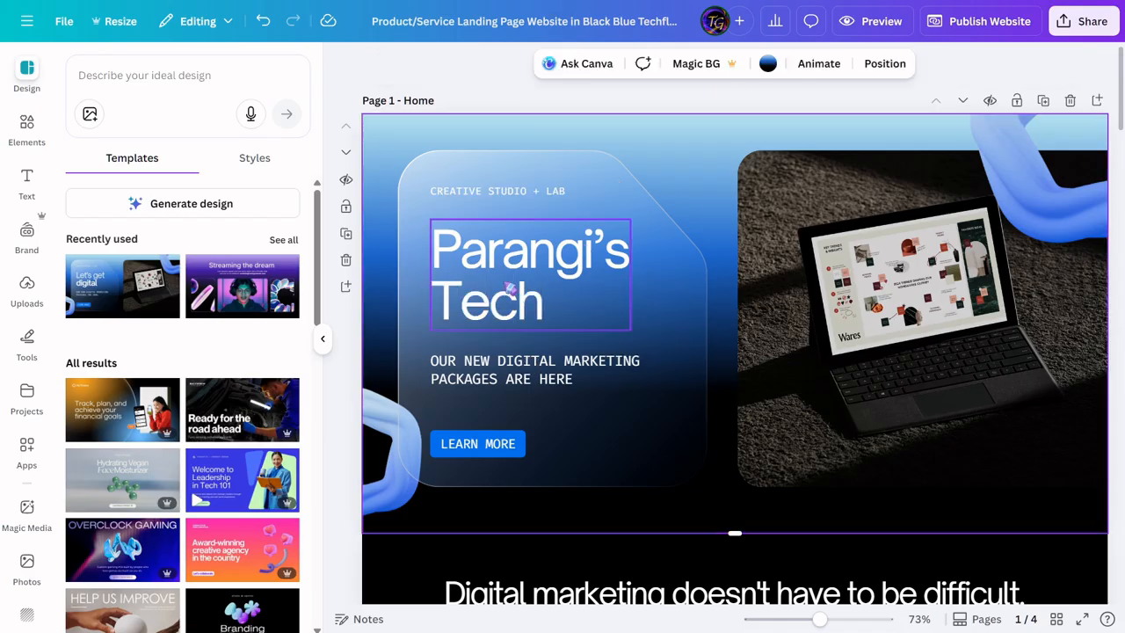
Step: Delete the translucent cut-corner shape behind the heading text on the Home page
left_click(583, 171)
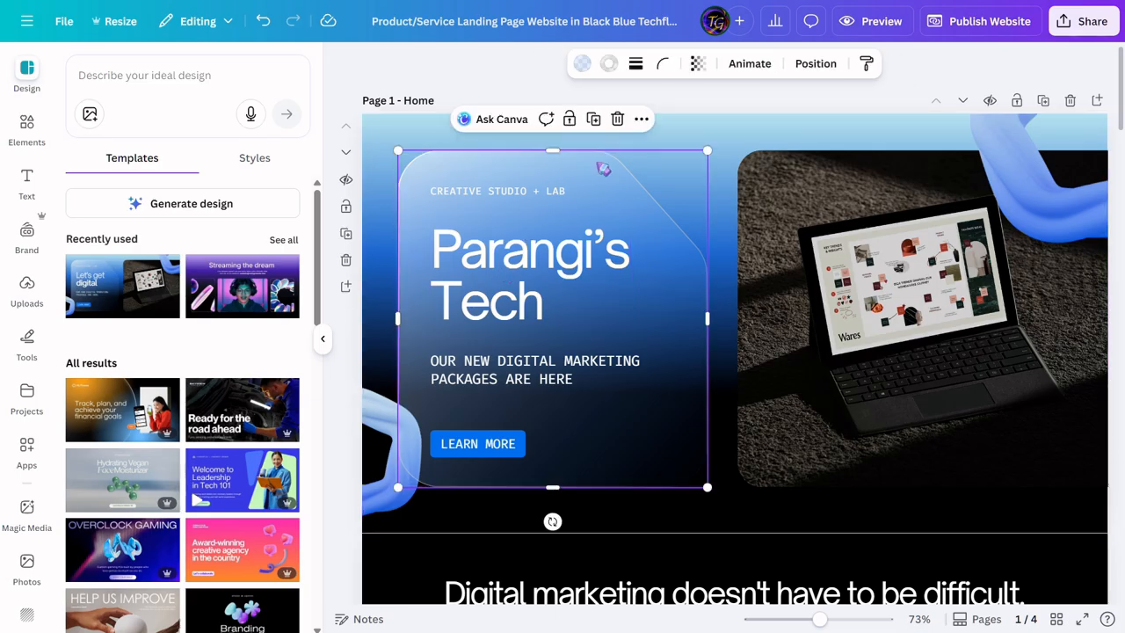
left_click(617, 119)
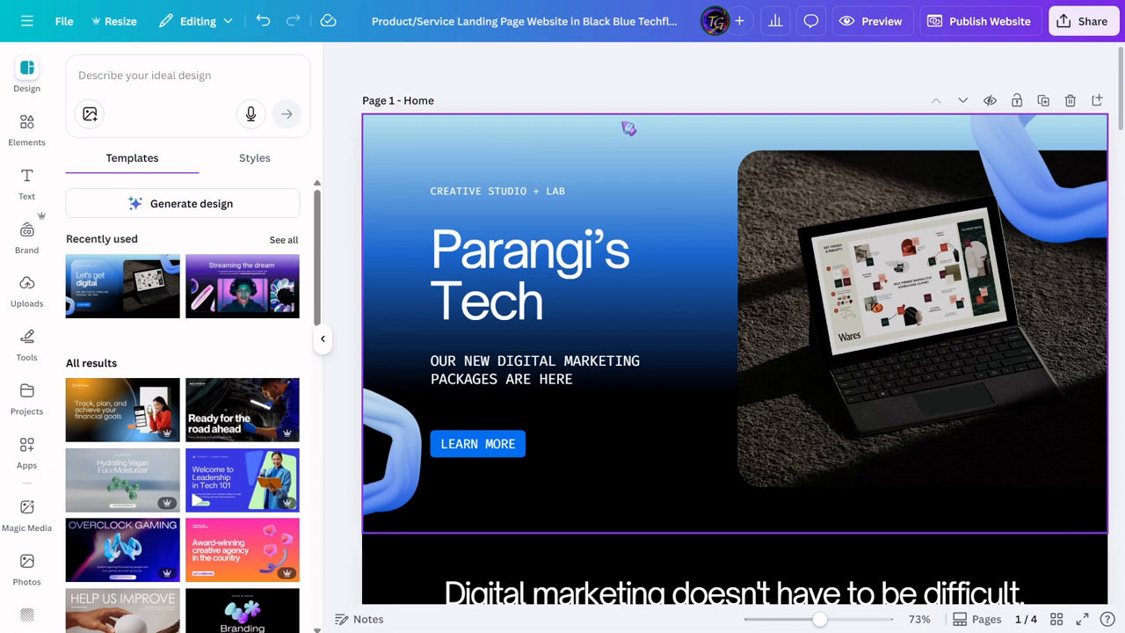
Step: Undo the deletion of the shape behind the heading, and set the "Our new digital marketing packages are here" text's font to Roboto
key("ctrl+z")
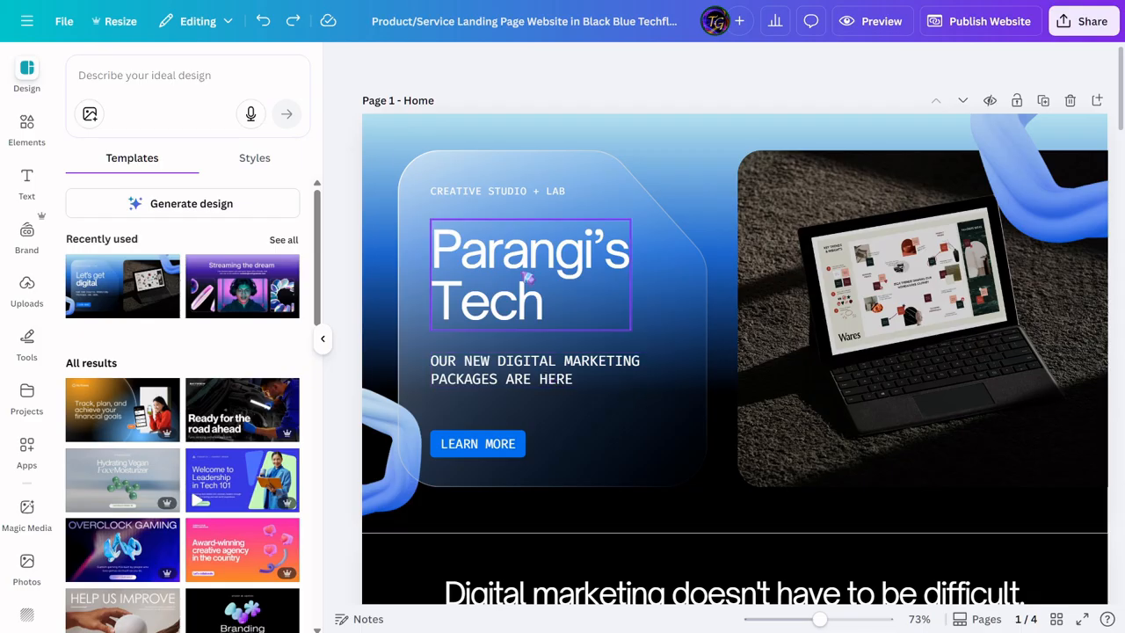
left_click(490, 380)
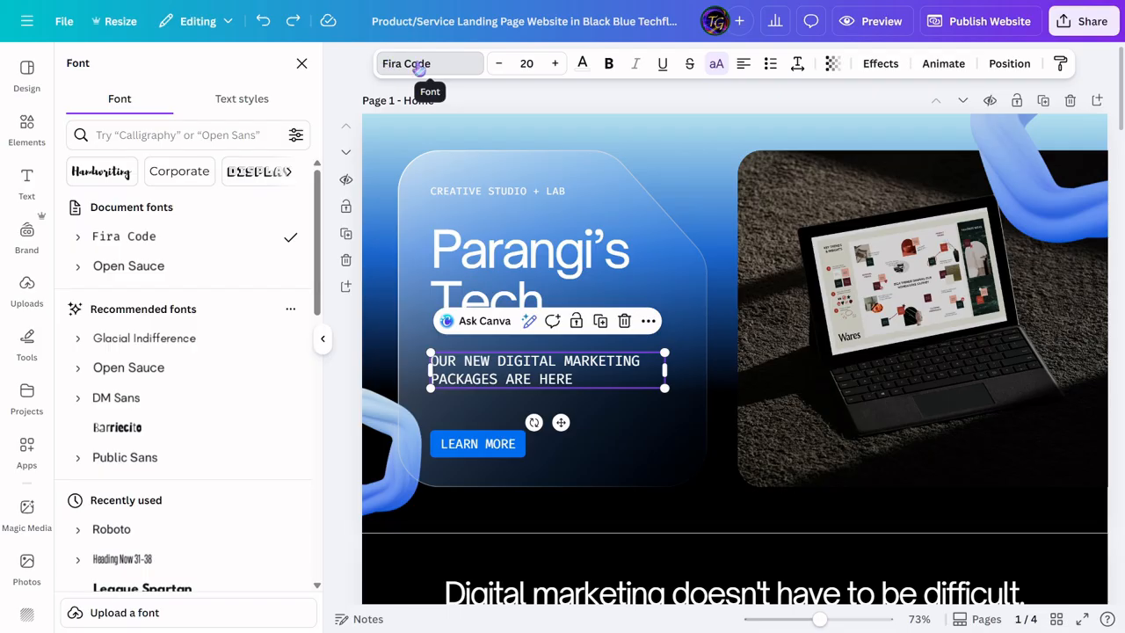
scroll(160, 460, "down", 3)
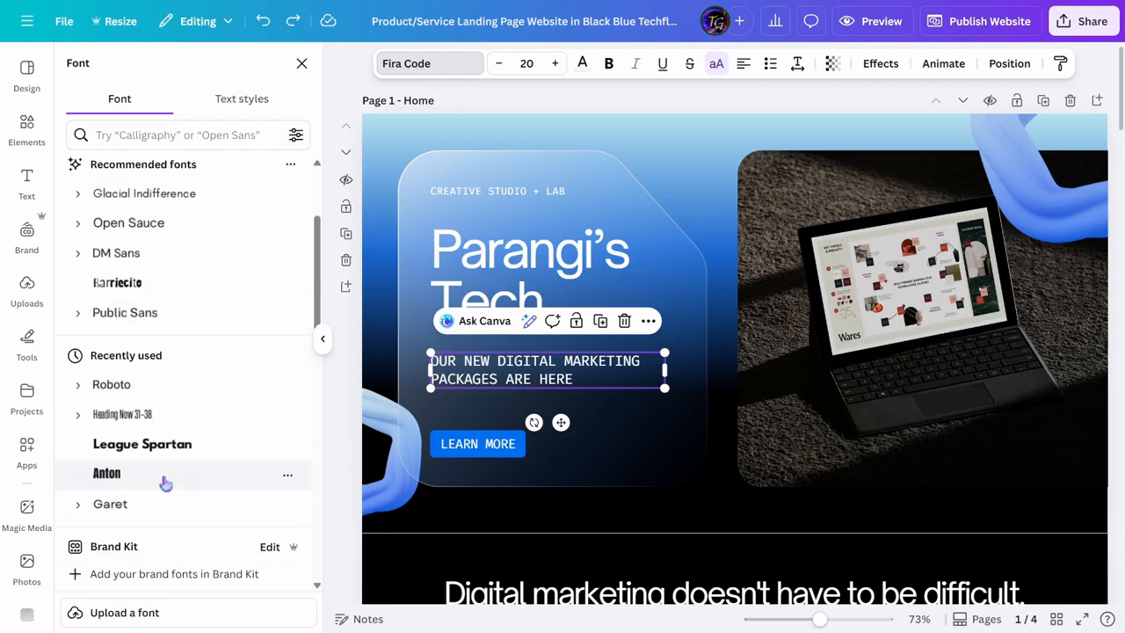
scroll(165, 483, "down", 1)
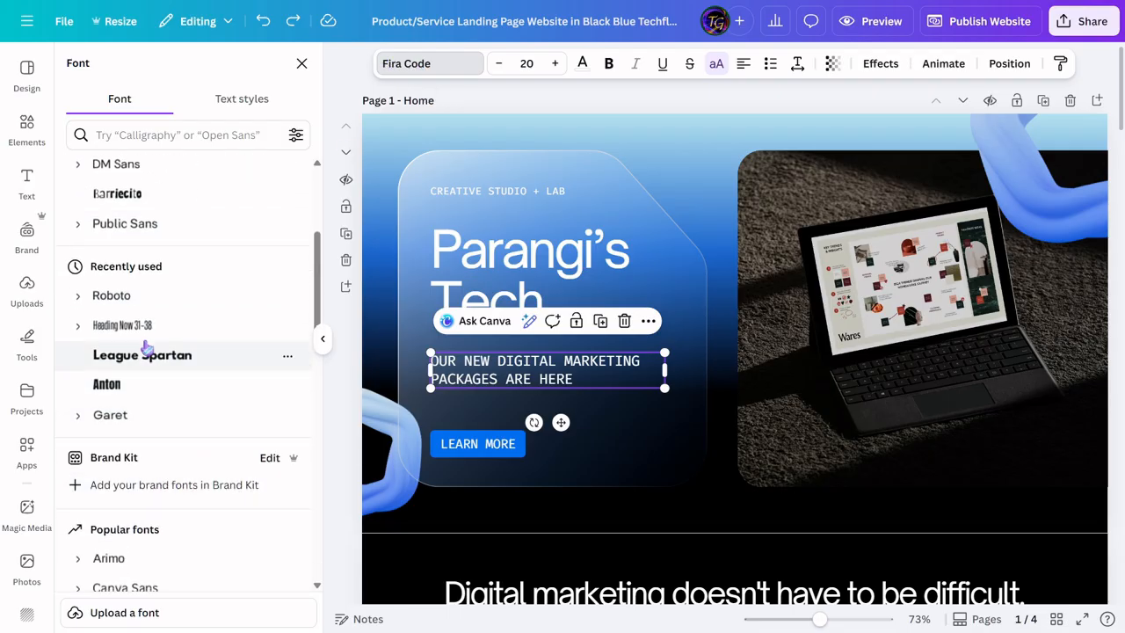
left_click(119, 297)
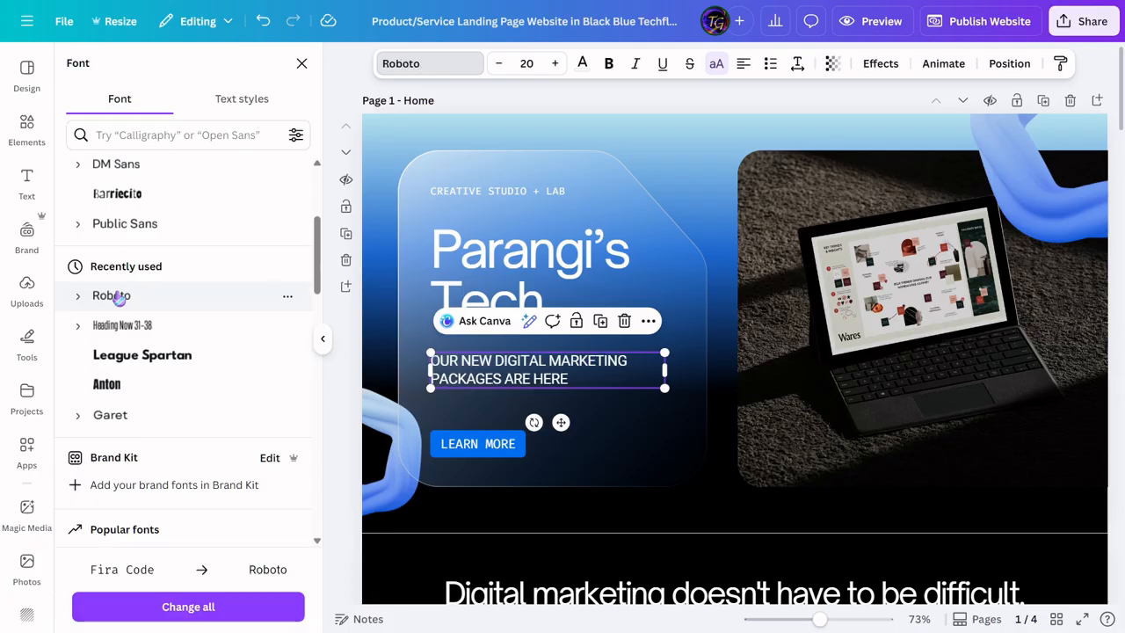
left_click(722, 199)
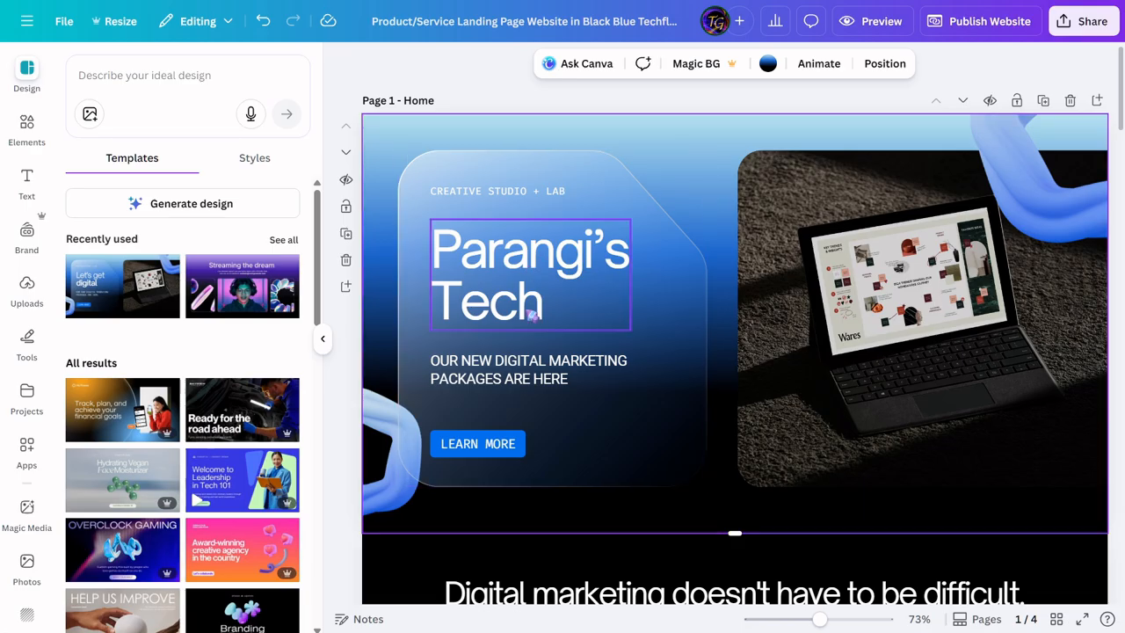
Step: Delete the laptop photo beside the heading on the Home page
scroll(580, 426, "down", 1)
scroll(786, 510, "down", 1)
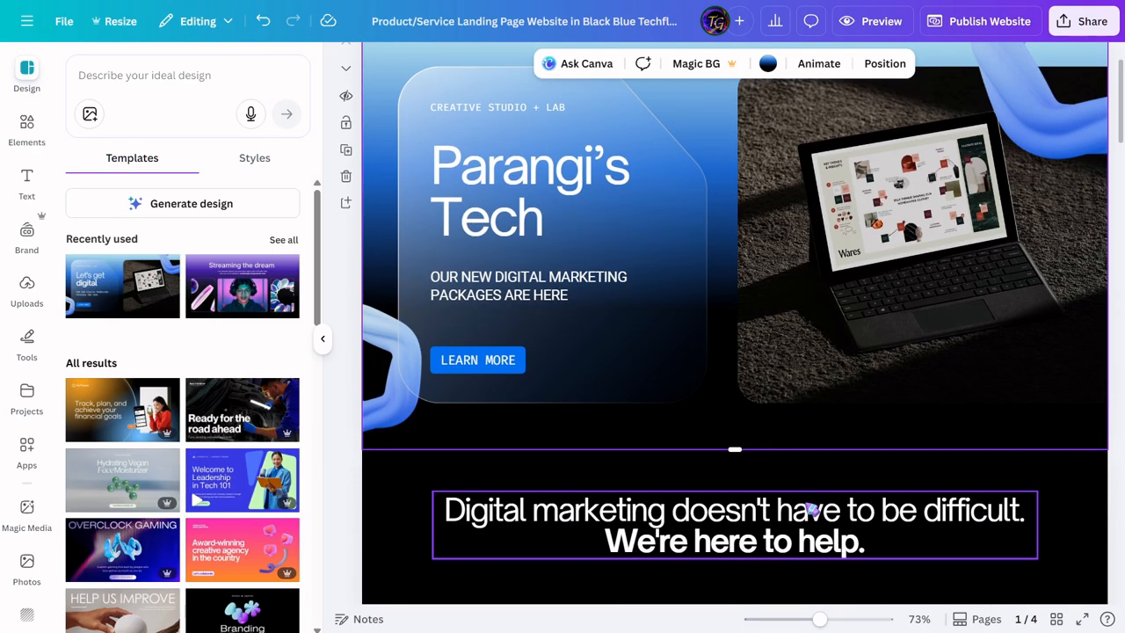
scroll(567, 264, "up", 1)
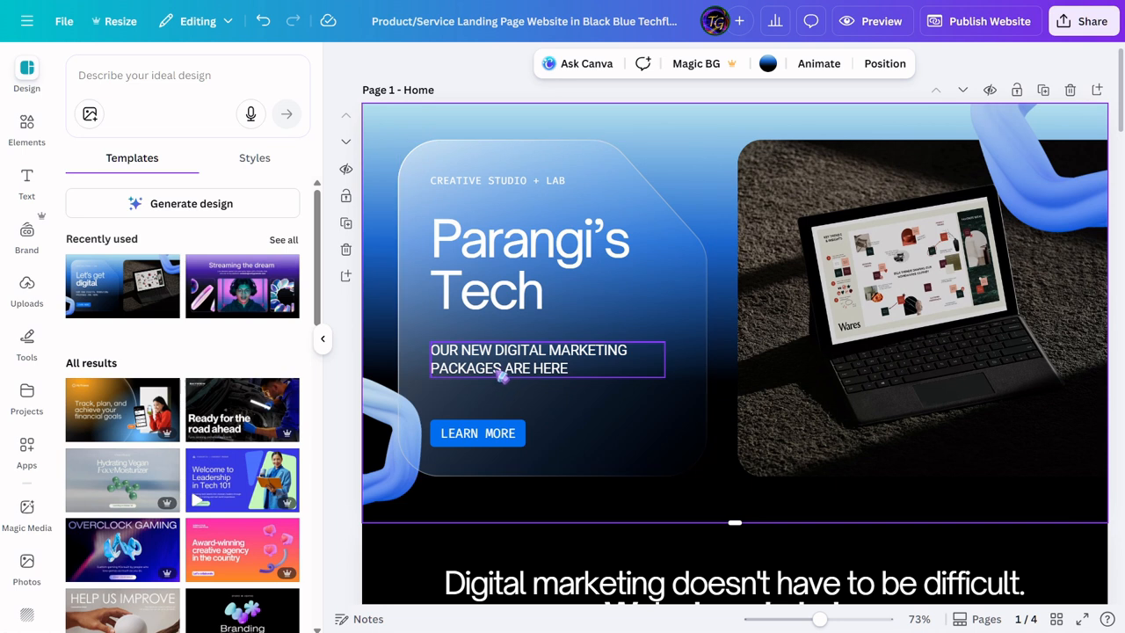
left_click(501, 277)
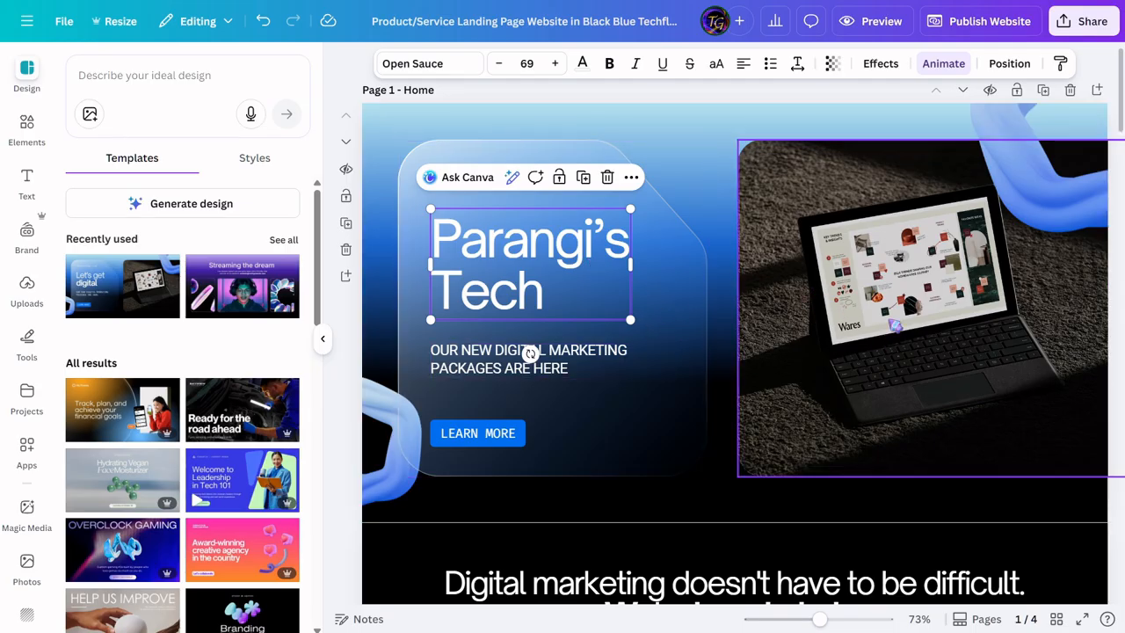
left_click(1116, 455)
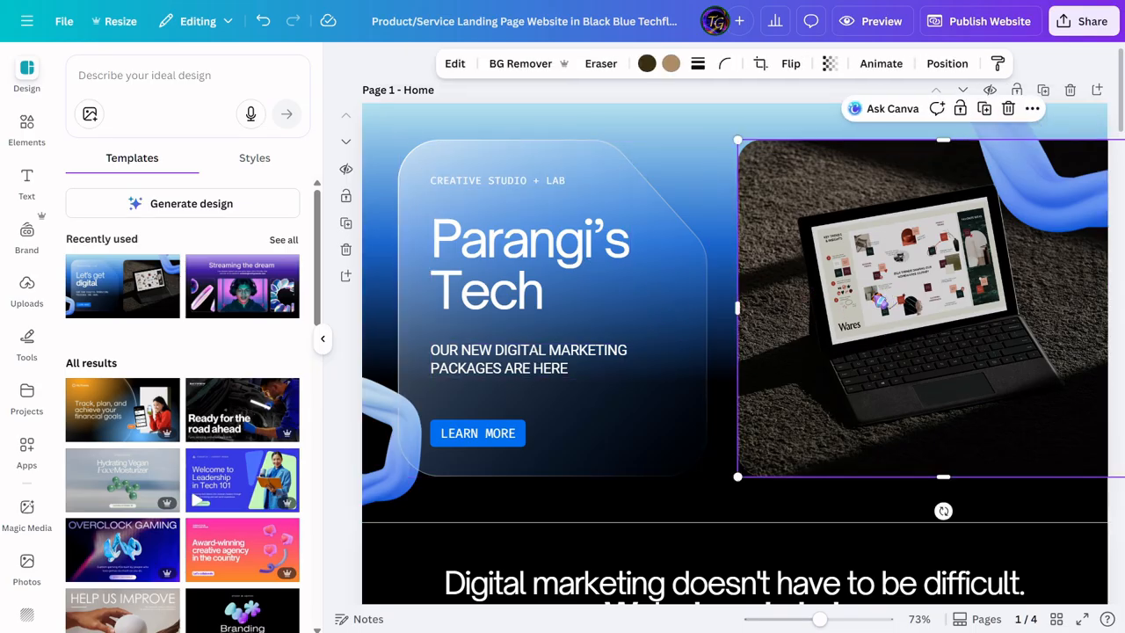
key("Delete")
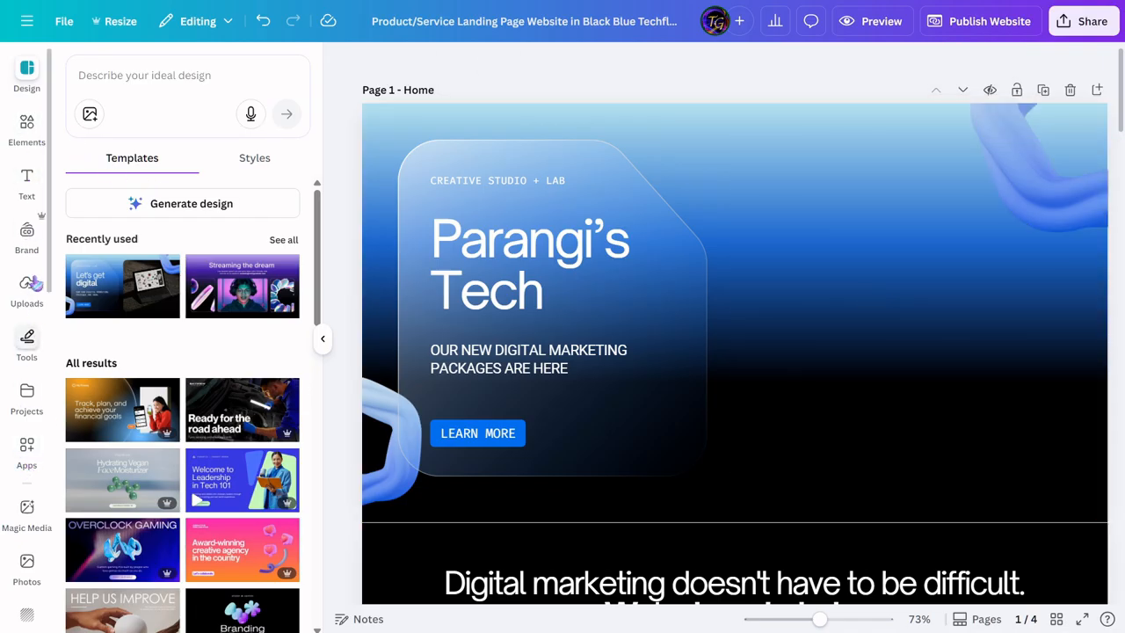
Step: Insert the recently used photo of a robot with laptops and charts, and size and position it in the deleted laptop photo's place
scroll(26, 538, "down", 1)
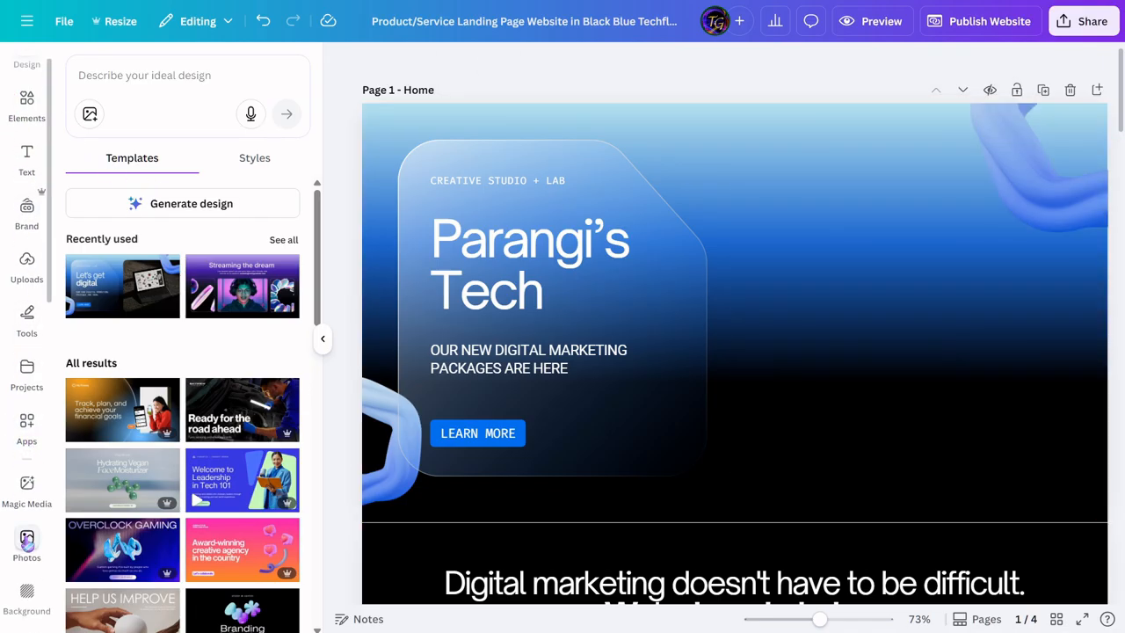
left_click(26, 539)
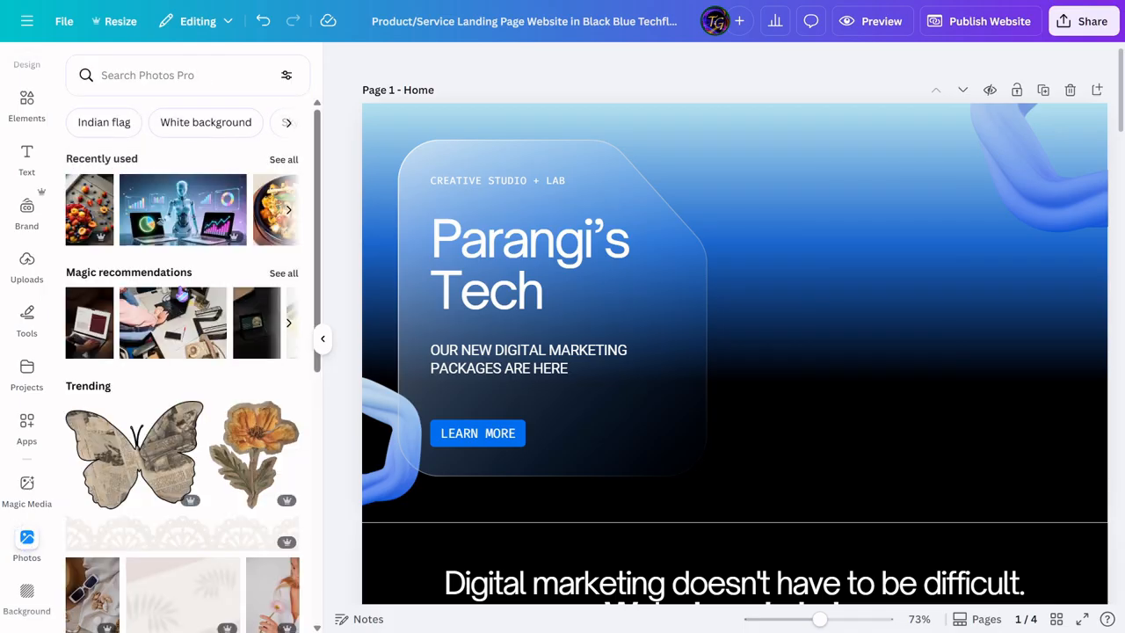
left_click(135, 65)
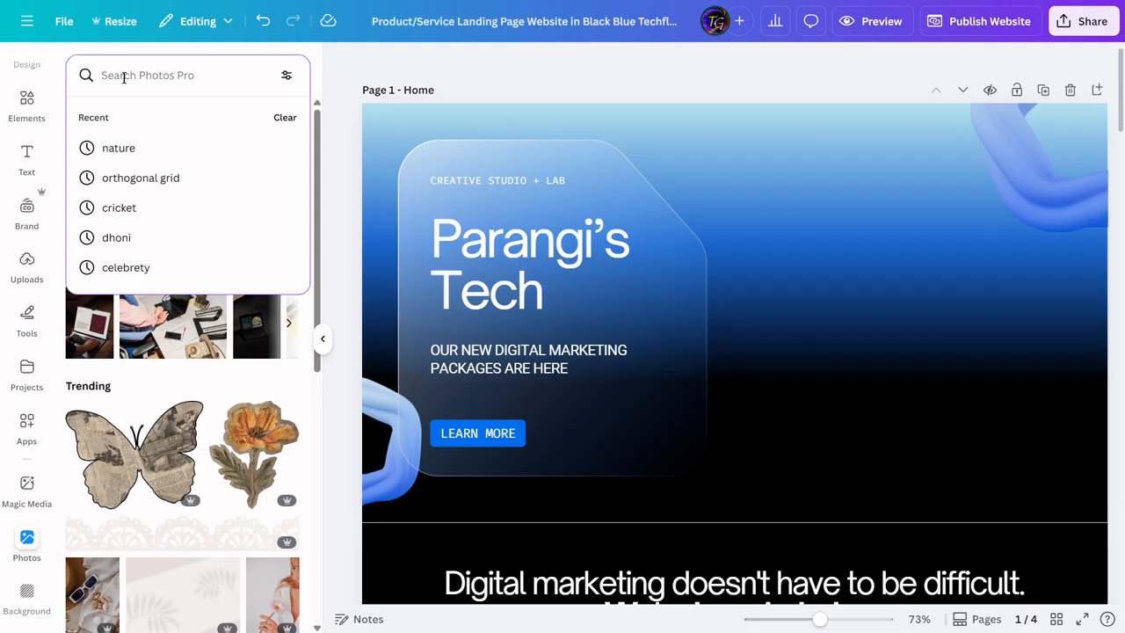
left_click(366, 66)
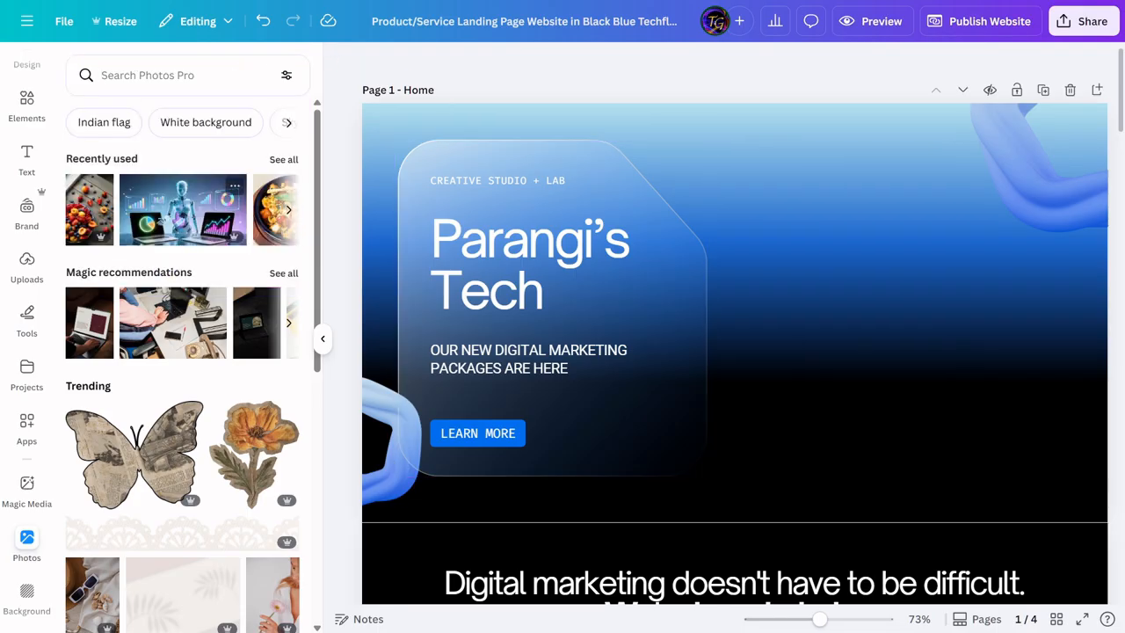
left_click(183, 209)
left_click_drag(795, 239, 1123, 234)
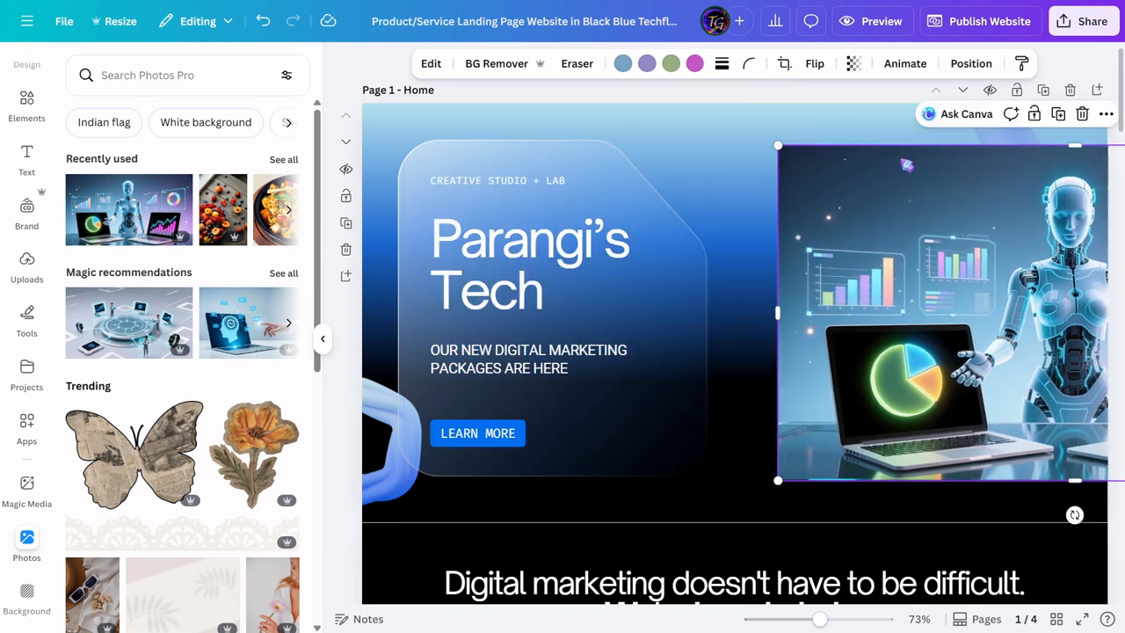
left_click_drag(778, 145, 788, 167)
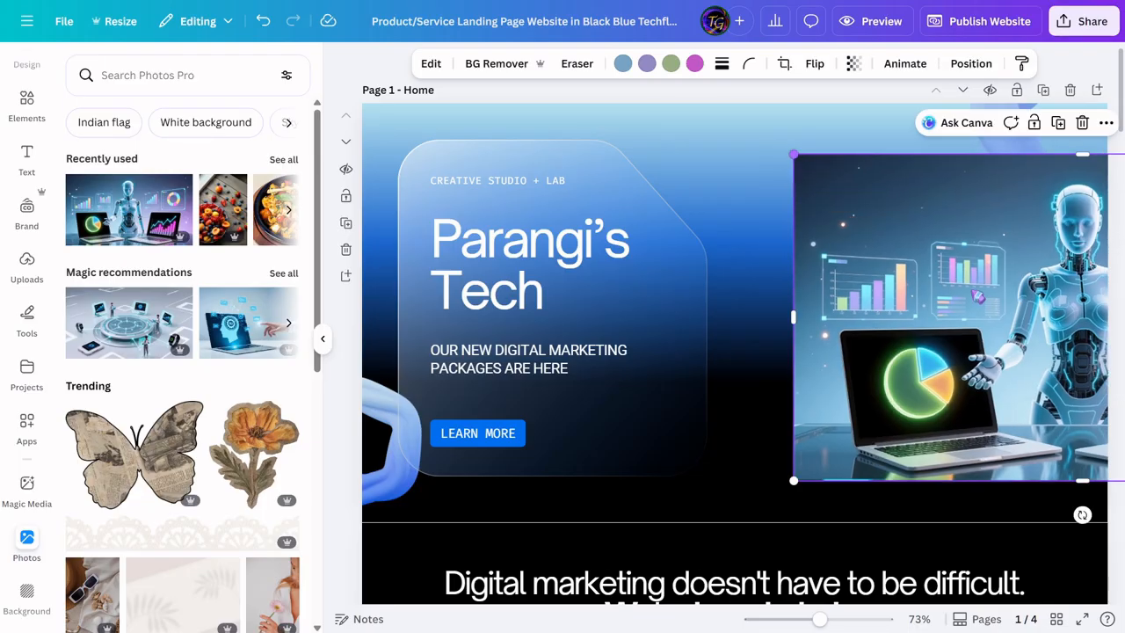
left_click_drag(964, 290, 929, 286)
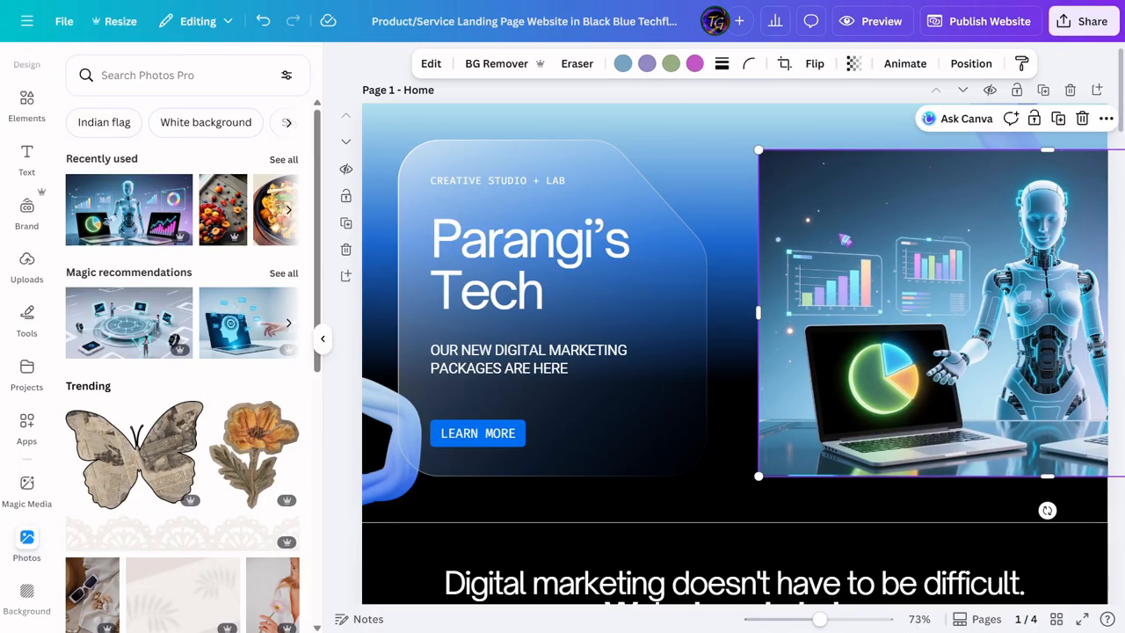
Step: Round the corners of the robot photo on the Home page
left_click(748, 63)
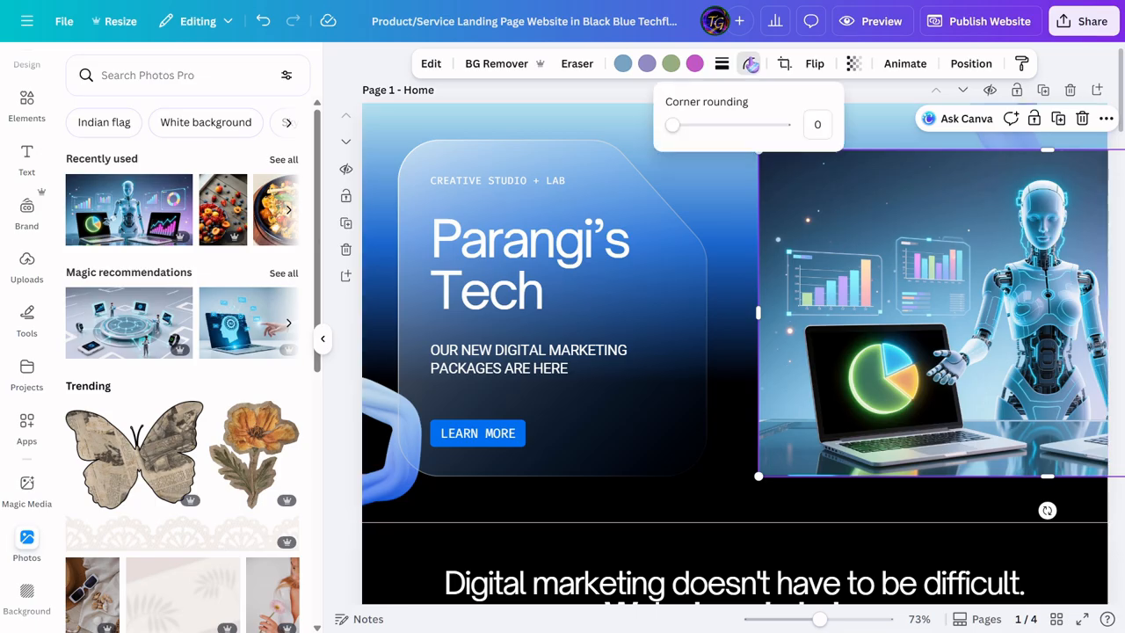
left_click_drag(674, 129, 743, 140)
left_click(749, 63)
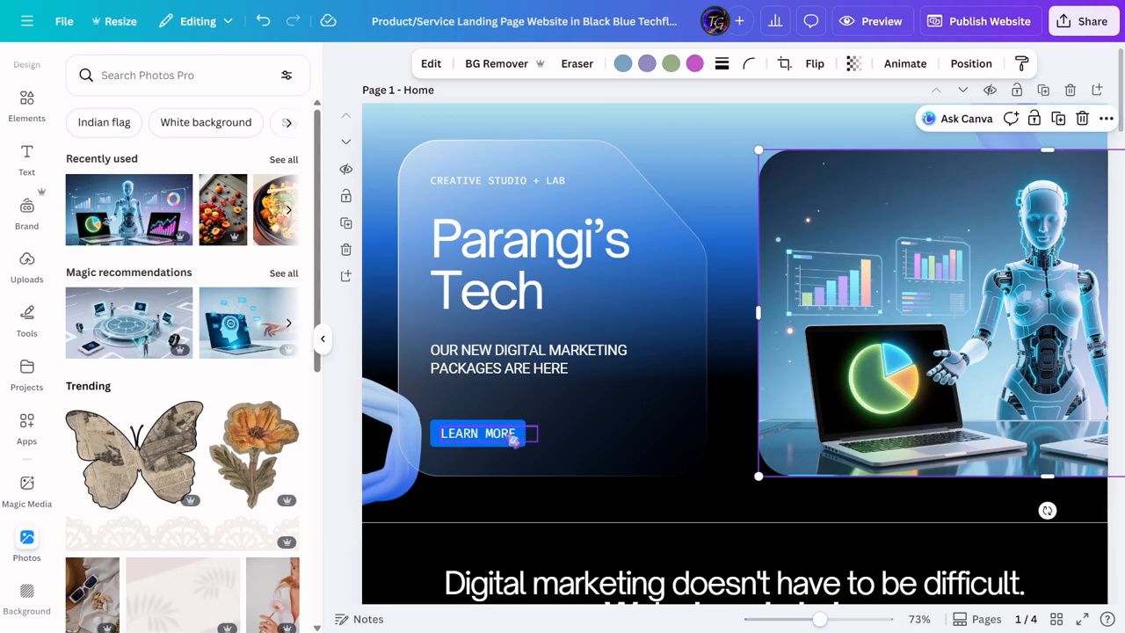
Step: Remove the blue background effect from the "LEARN MORE" text by setting its effect style to None
left_click(514, 439)
left_click(880, 65)
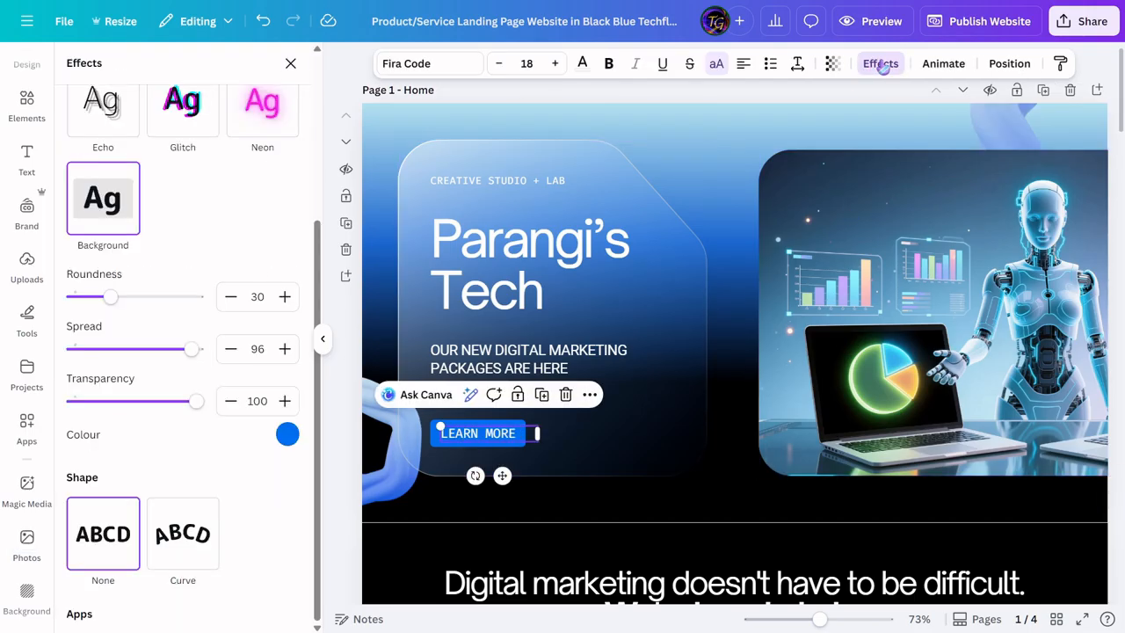
scroll(117, 150, "up", 3)
left_click(113, 167)
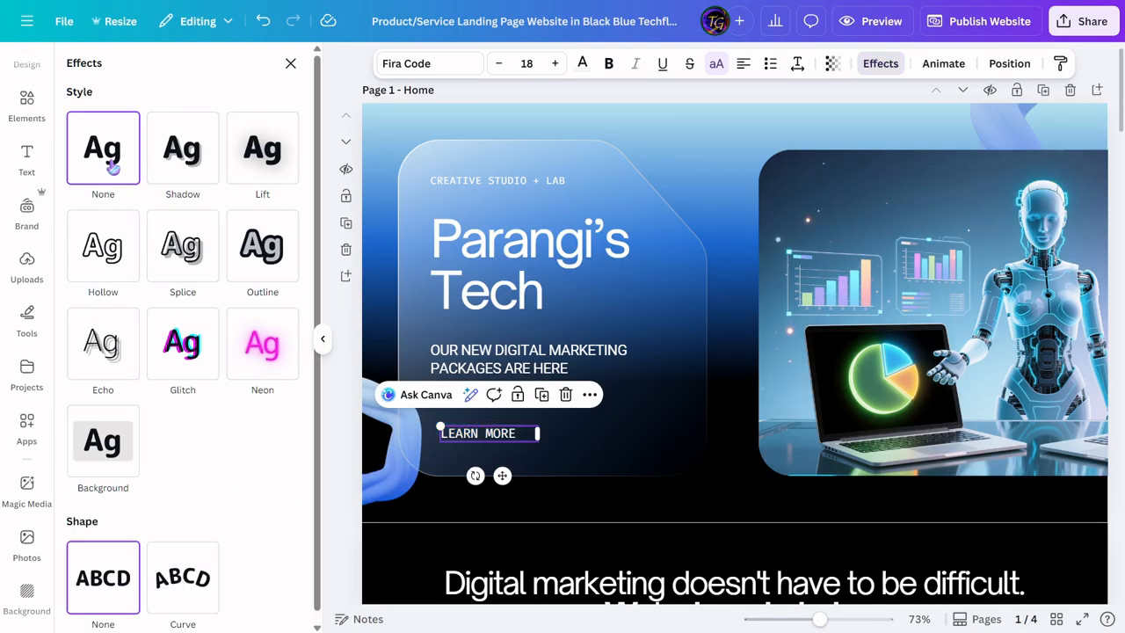
left_click_drag(444, 433, 530, 440)
left_click(557, 436)
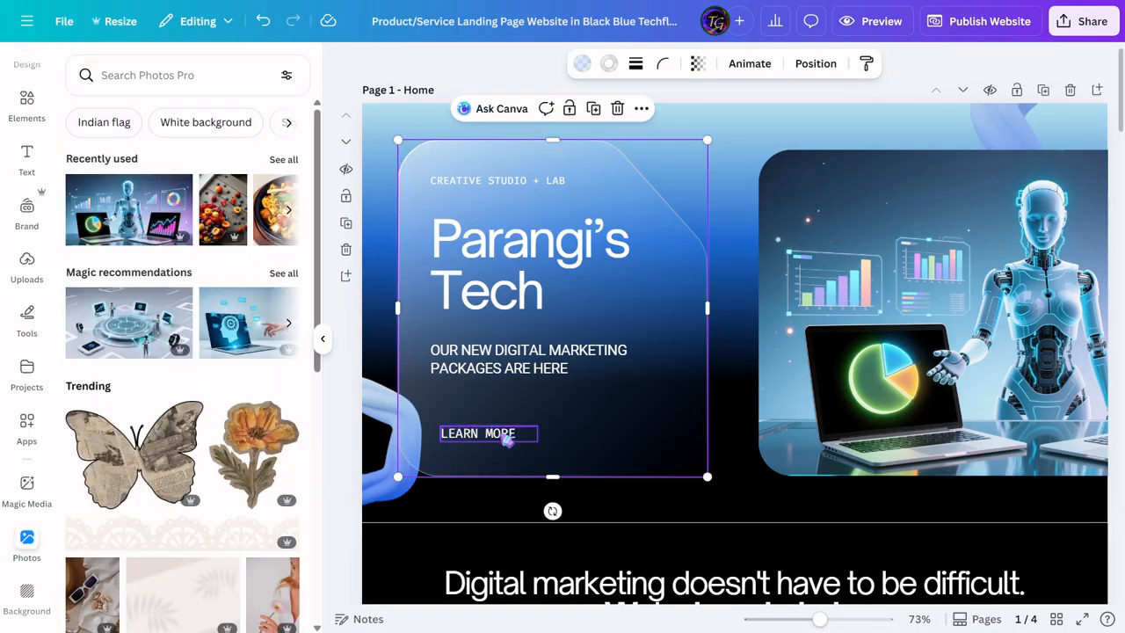
Step: Search the elements for "button" graphics and insert the blue rounded button with the double arrow
left_click(27, 103)
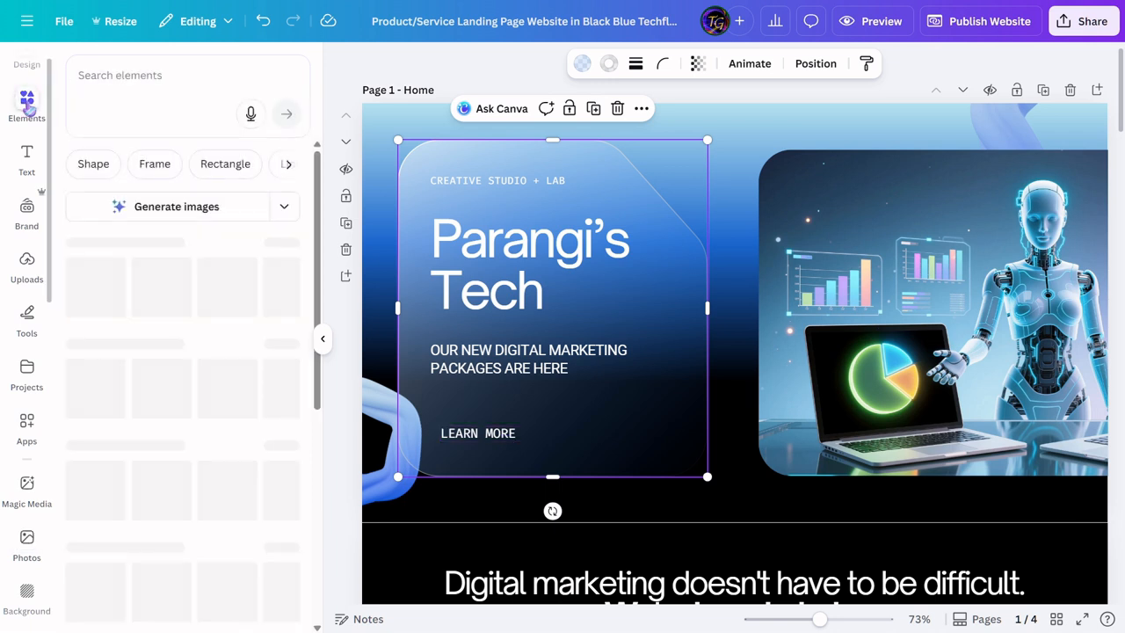
left_click(147, 75)
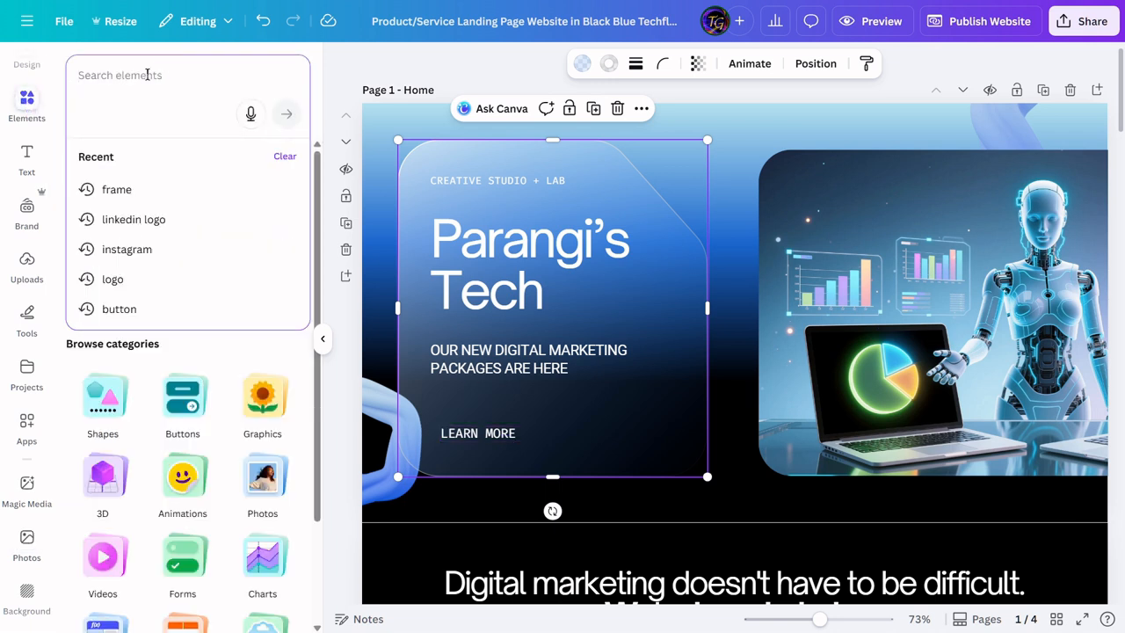
type("button")
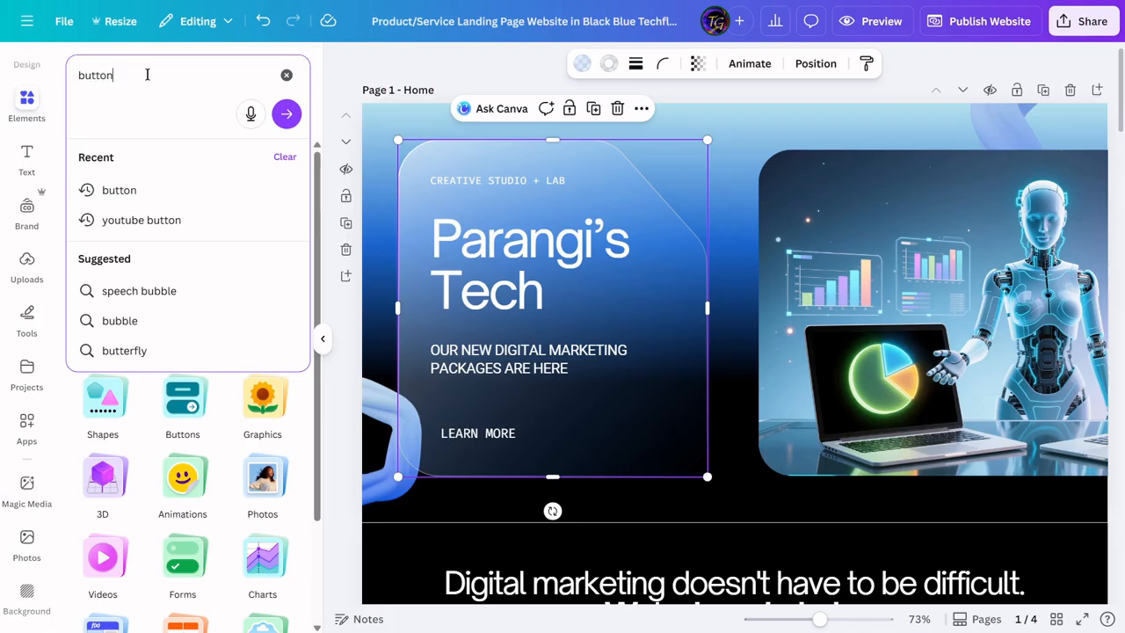
key("Return")
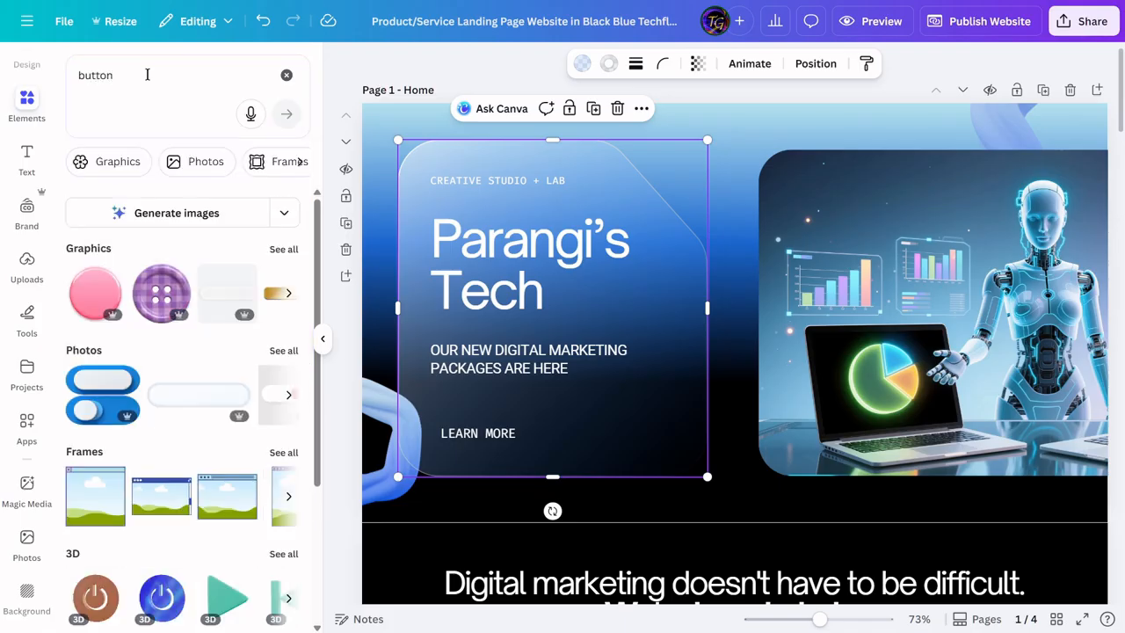
left_click(284, 248)
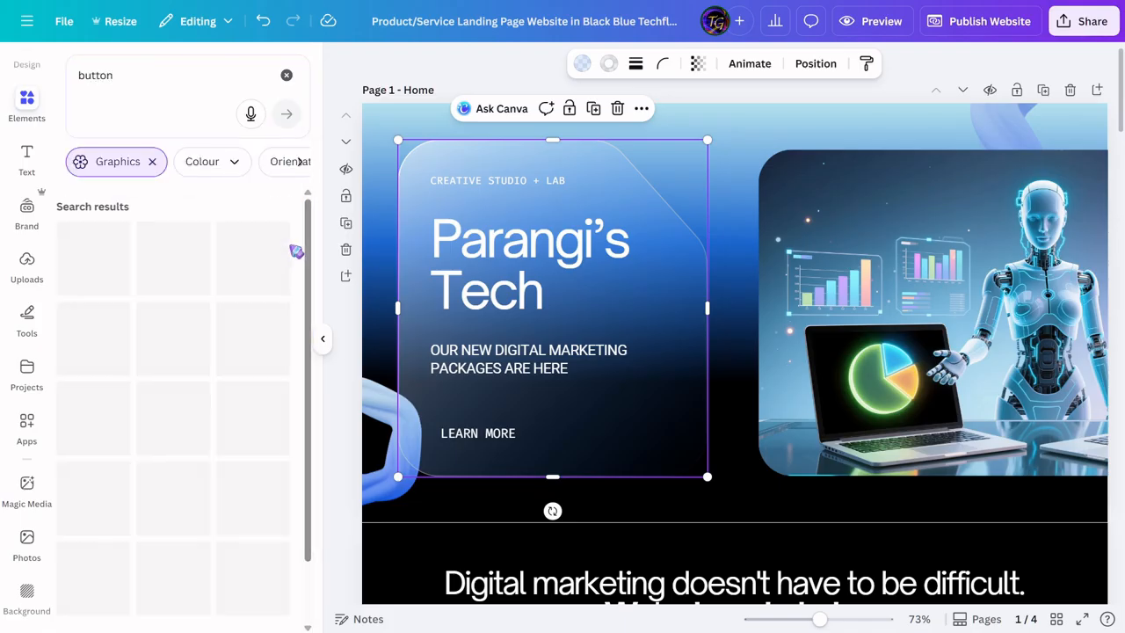
scroll(124, 326, "down", 3)
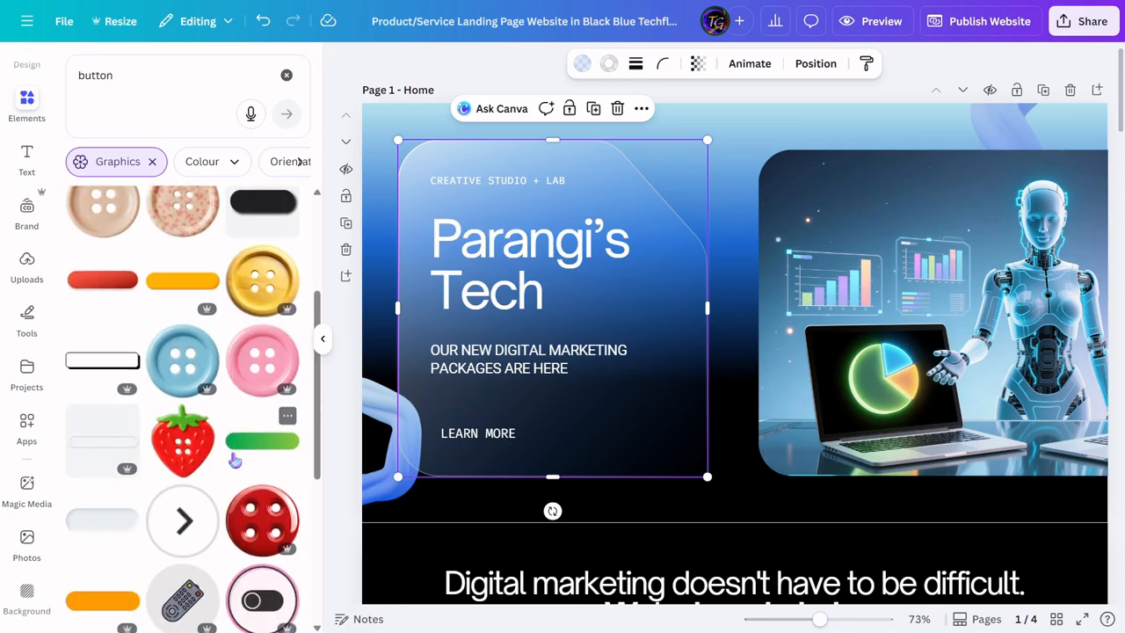
scroll(123, 326, "down", 3)
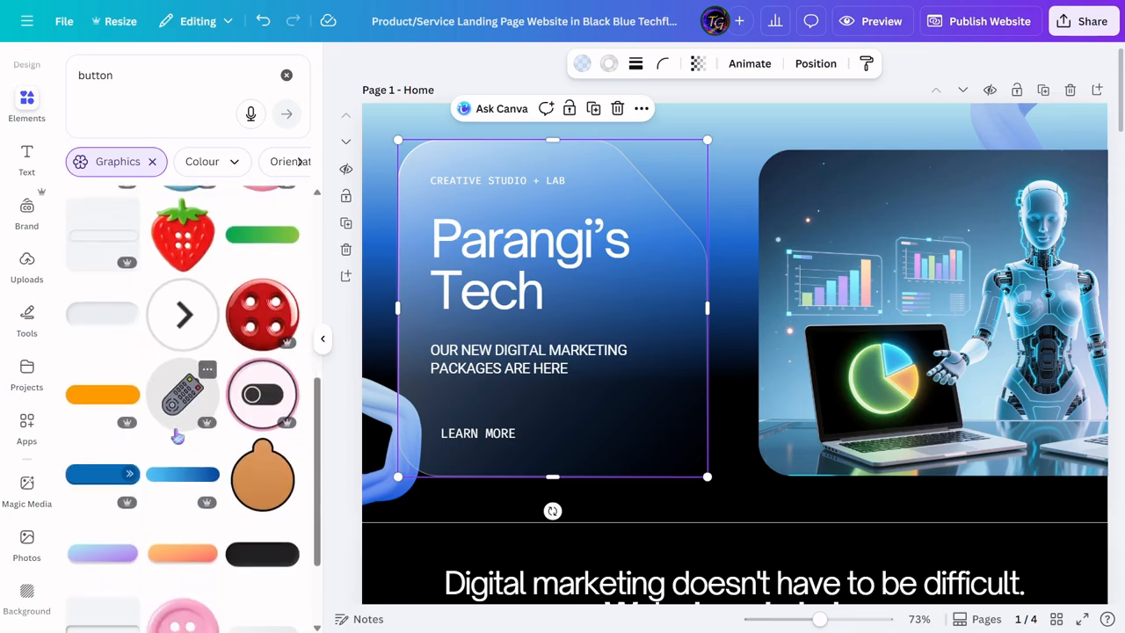
scroll(172, 427, "down", 1)
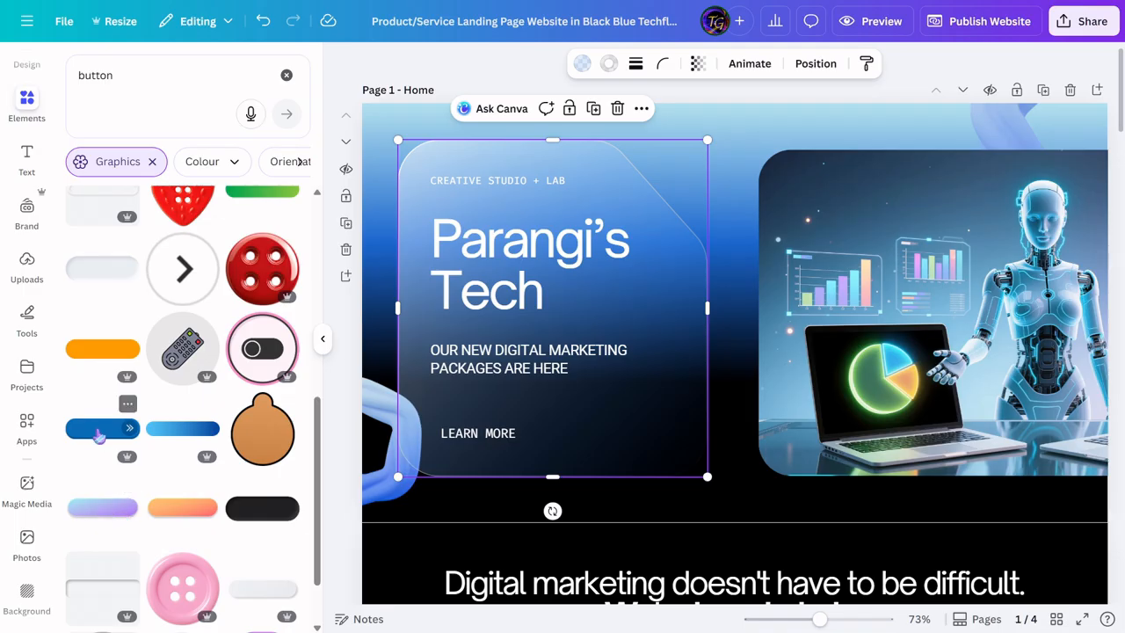
left_click(99, 434)
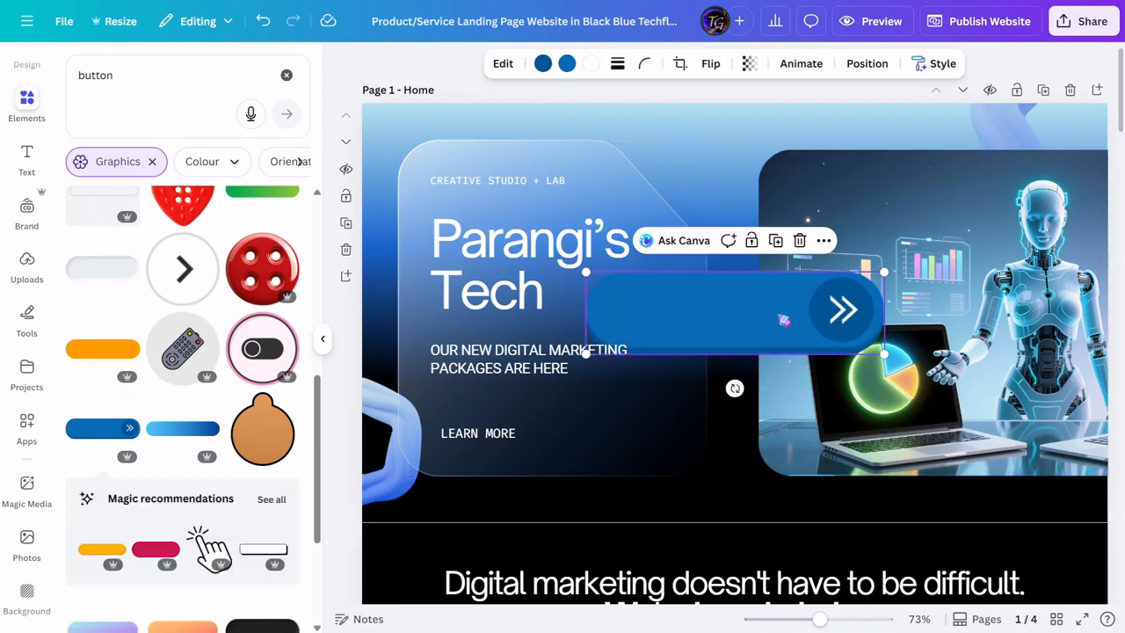
Step: Shrink the blue arrow button and fit it behind the "LEARN MORE" text below the subheading
left_click_drag(868, 332, 603, 430)
left_click_drag(709, 466, 542, 422)
left_click_drag(455, 409, 474, 437)
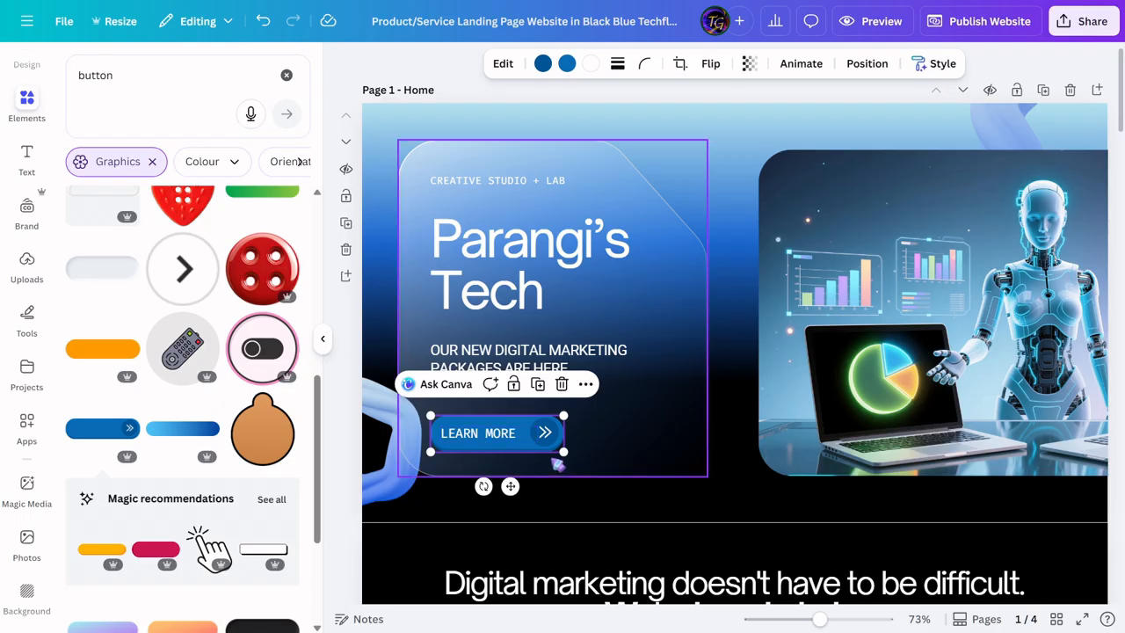
left_click_drag(564, 453, 551, 451)
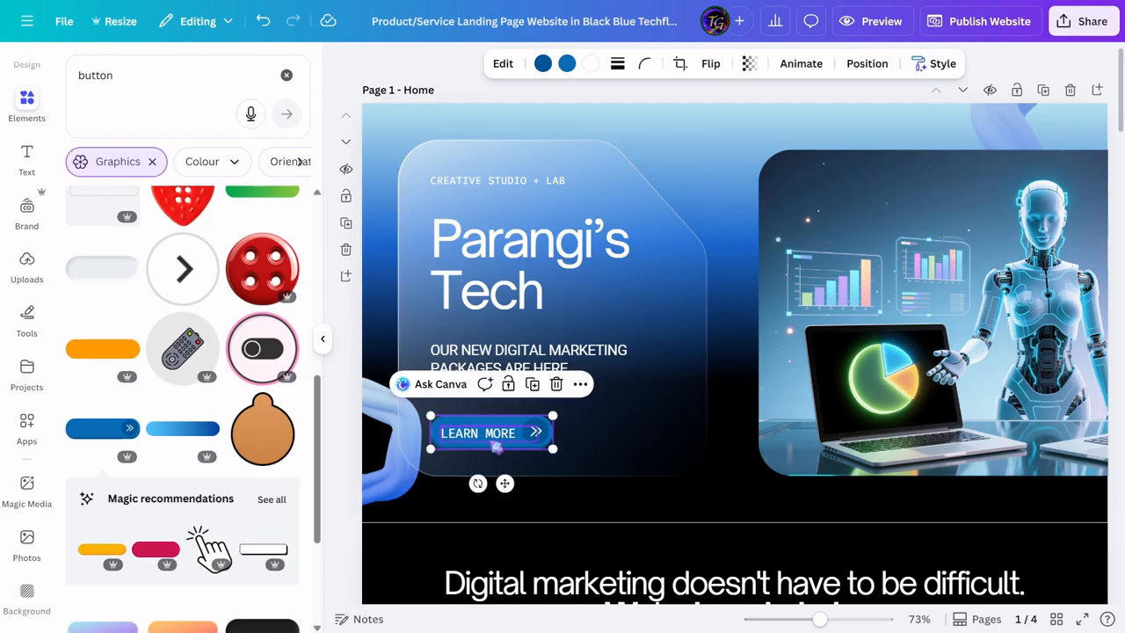
Step: Try black on the arrow circle of the "LEARN MORE" button, and set it back to dark blue
left_click(502, 431)
left_click(504, 428)
left_click(543, 67)
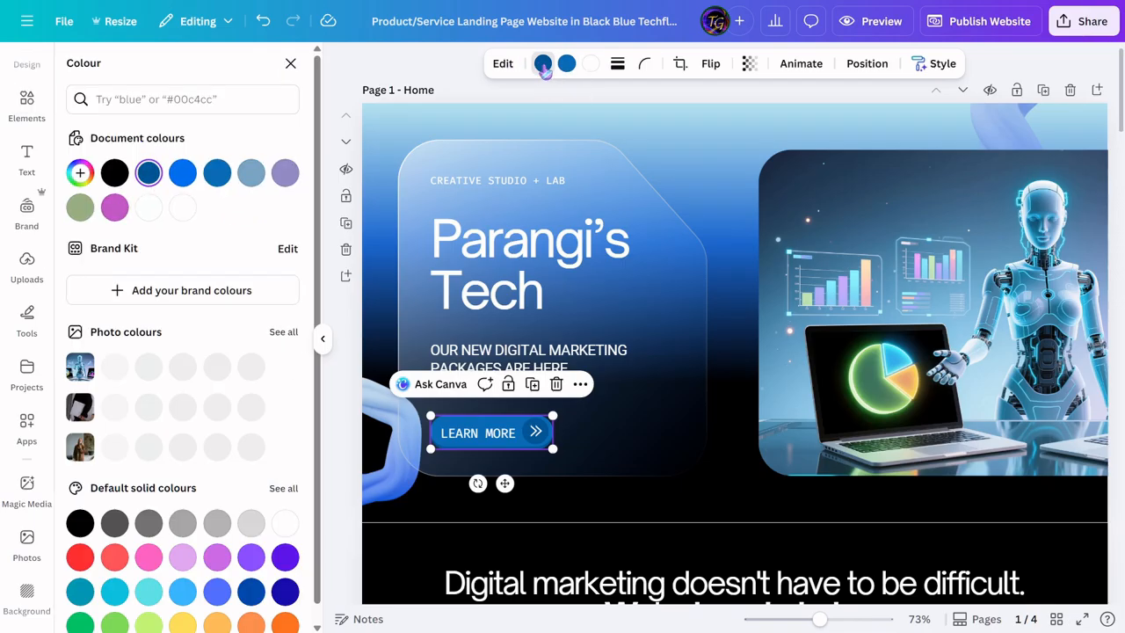
left_click(115, 173)
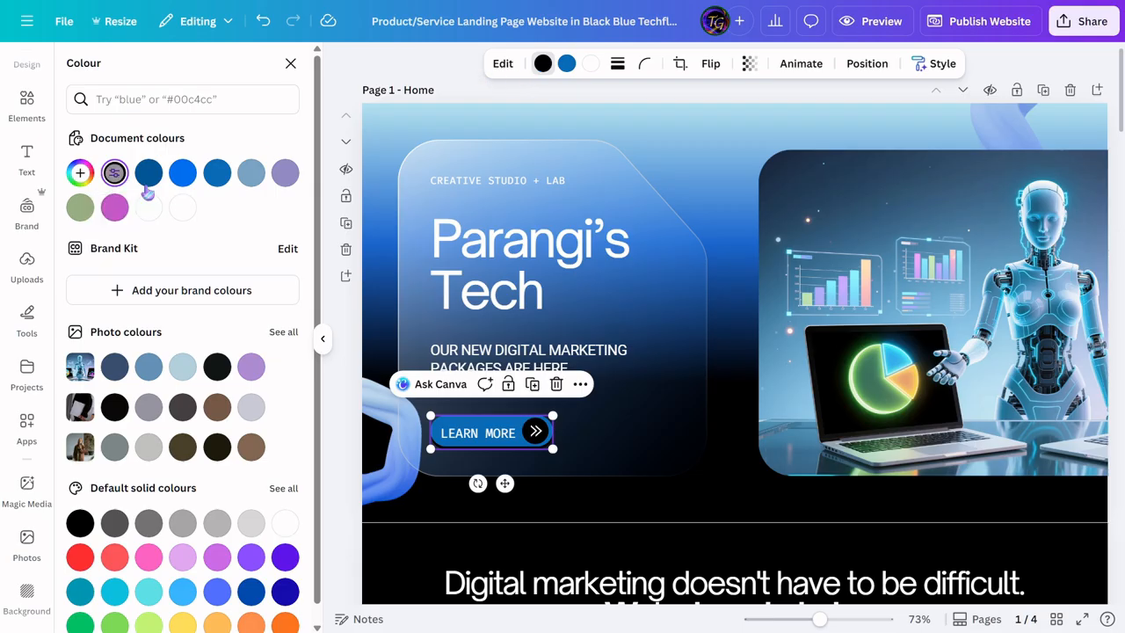
left_click(157, 178)
Step: Recolour the "LEARN MORE" button body, trying black and settling on bright blue, and make its arrow circle black
left_click(567, 67)
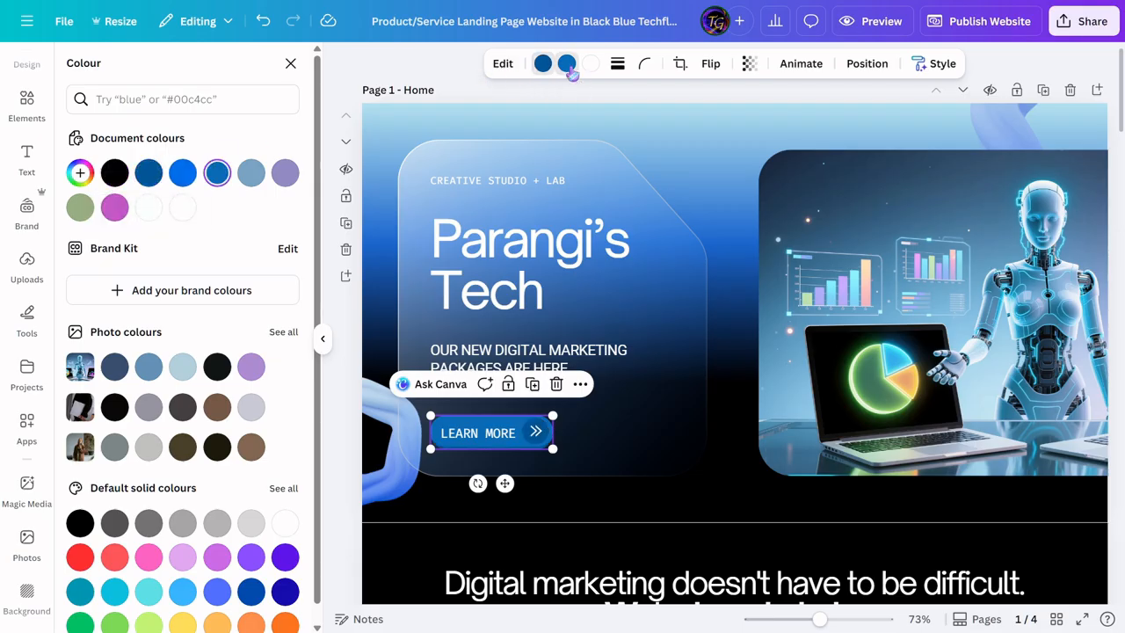
left_click(114, 173)
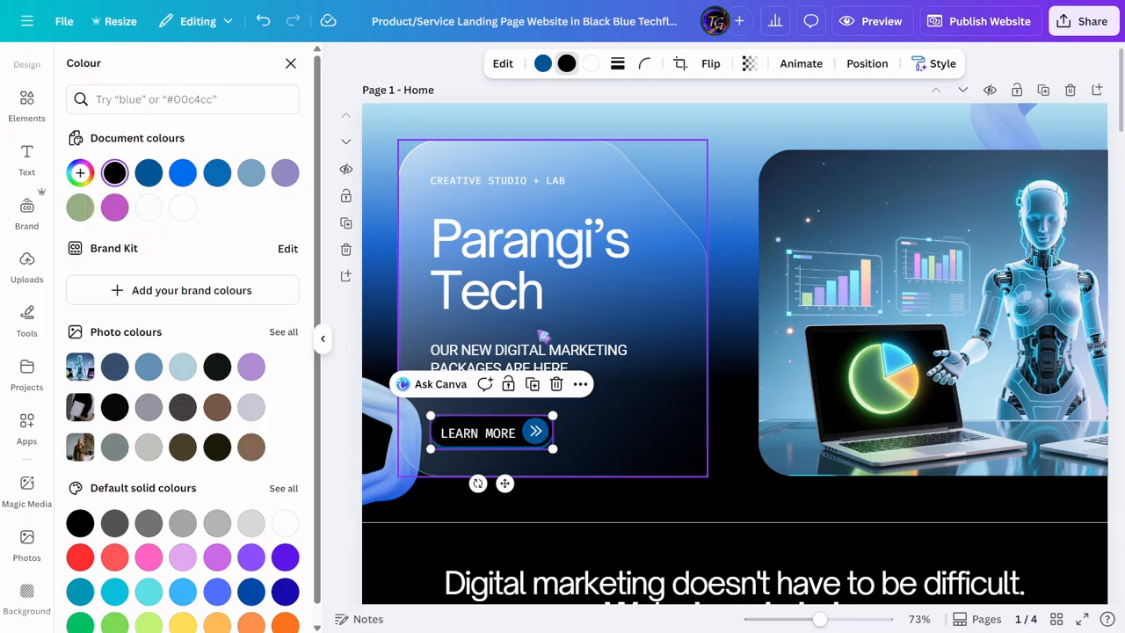
left_click(181, 174)
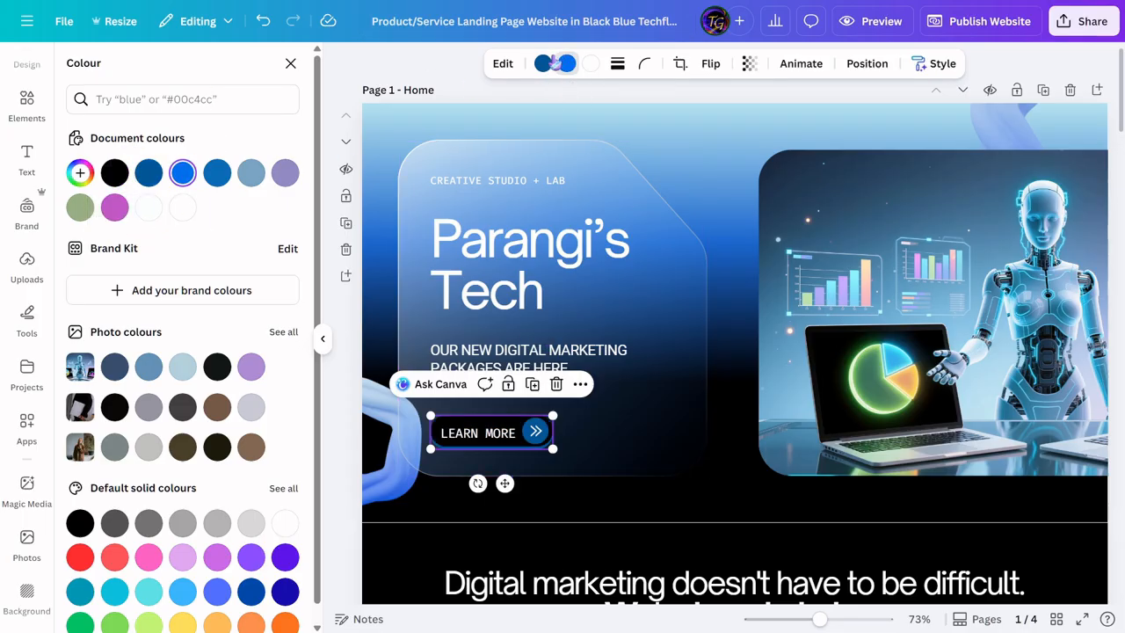
left_click(114, 173)
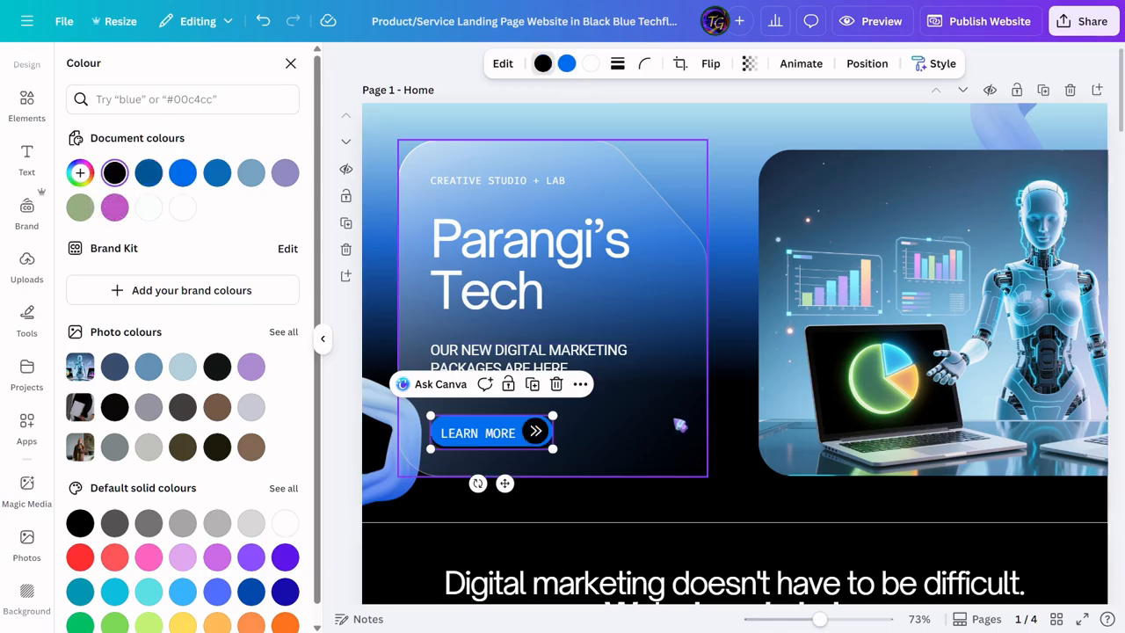
left_click(679, 425)
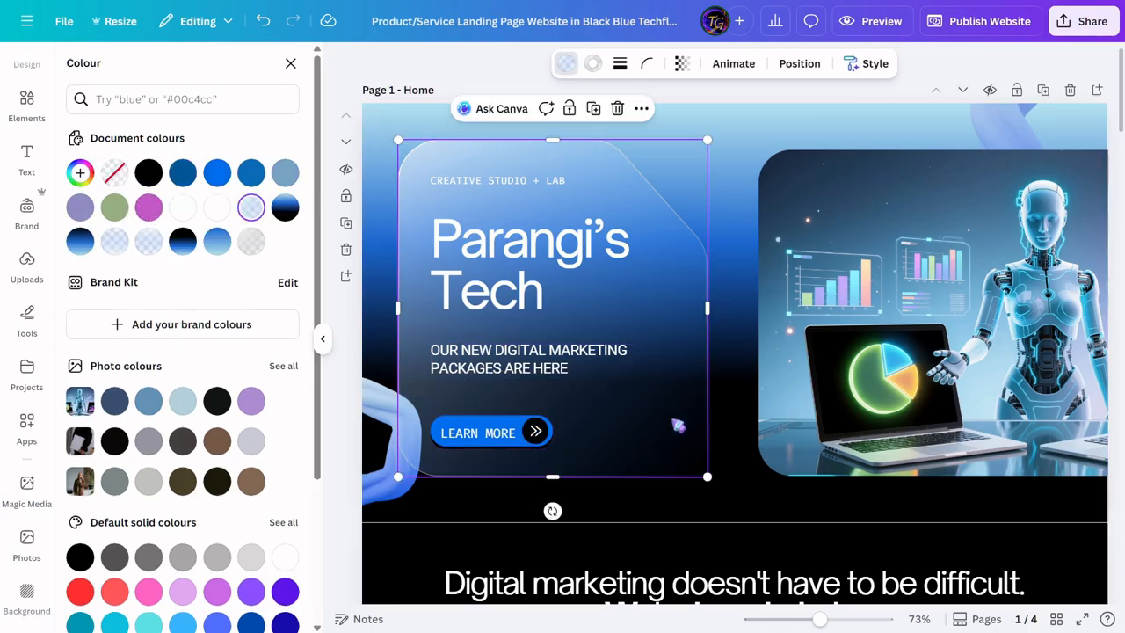
Step: Link the "LEARN MORE" button graphic to the document page "2 - Services"
left_click(505, 426)
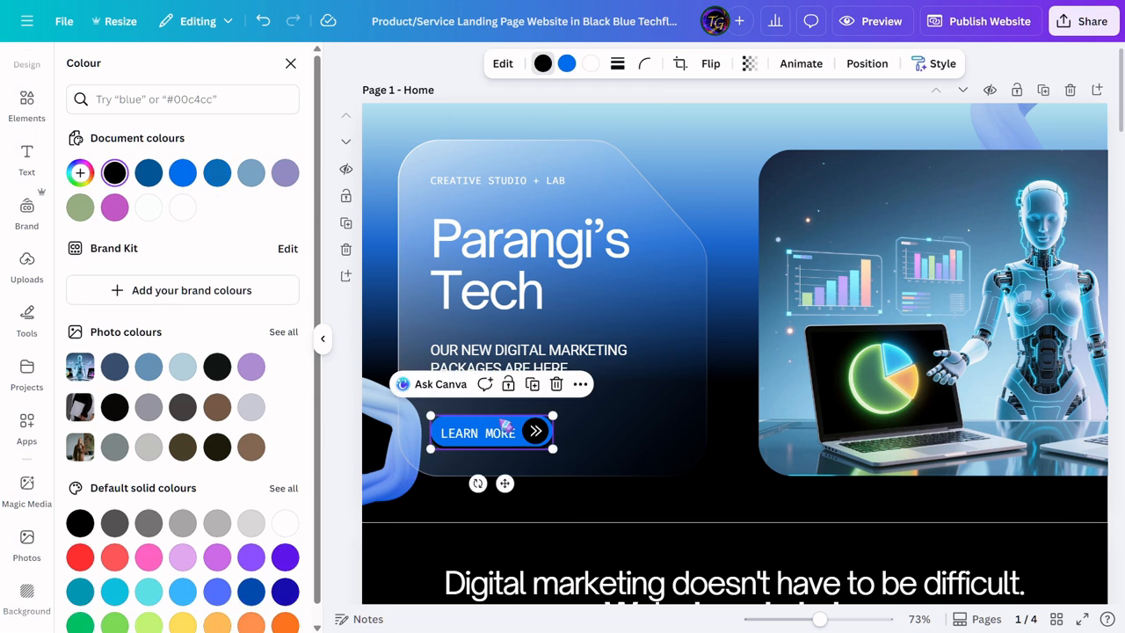
right_click(505, 426)
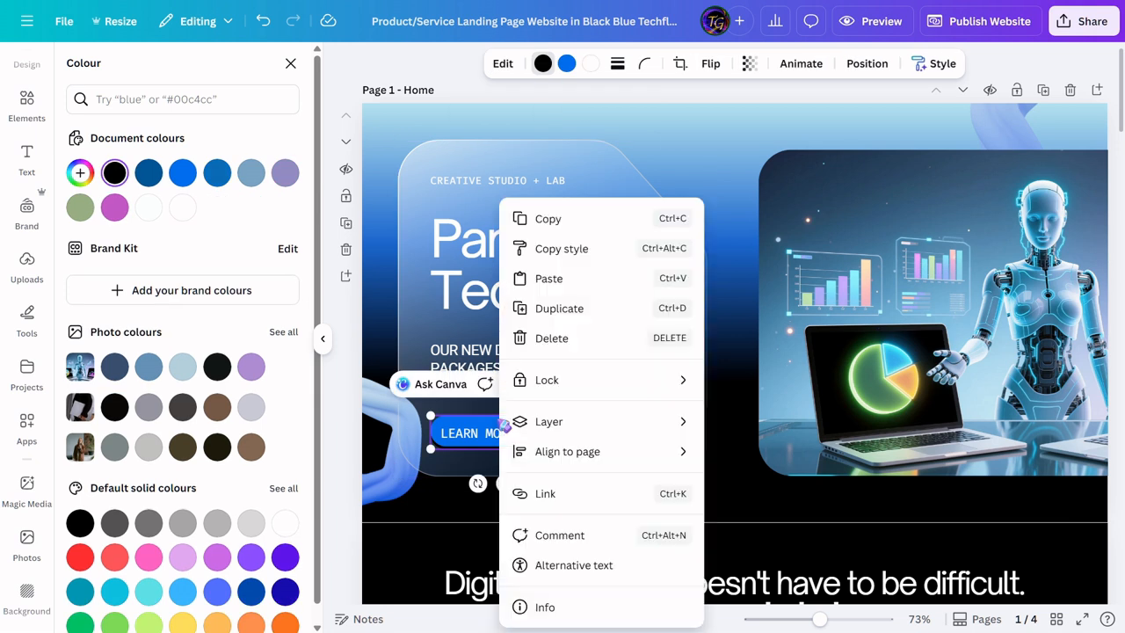
left_click(564, 495)
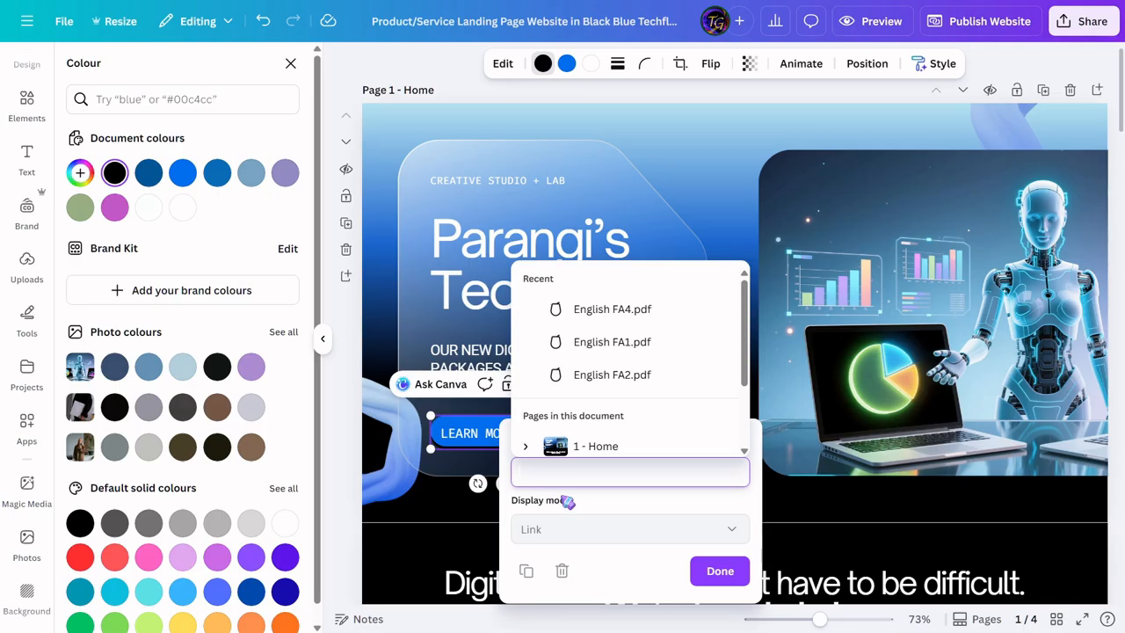
scroll(681, 409, "down", 2)
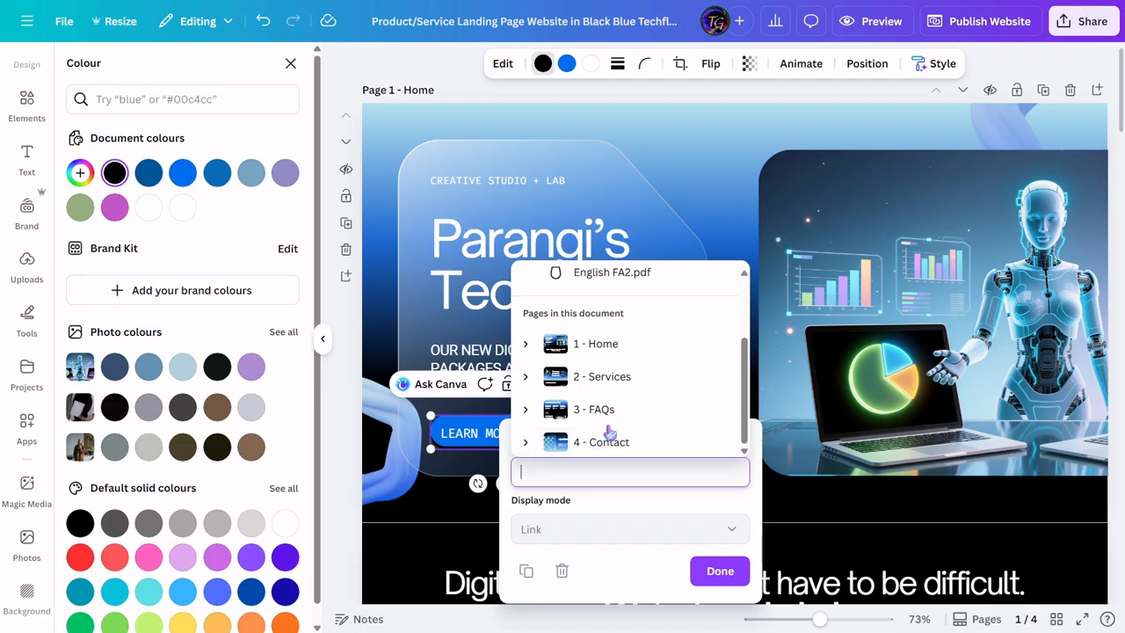
left_click(599, 380)
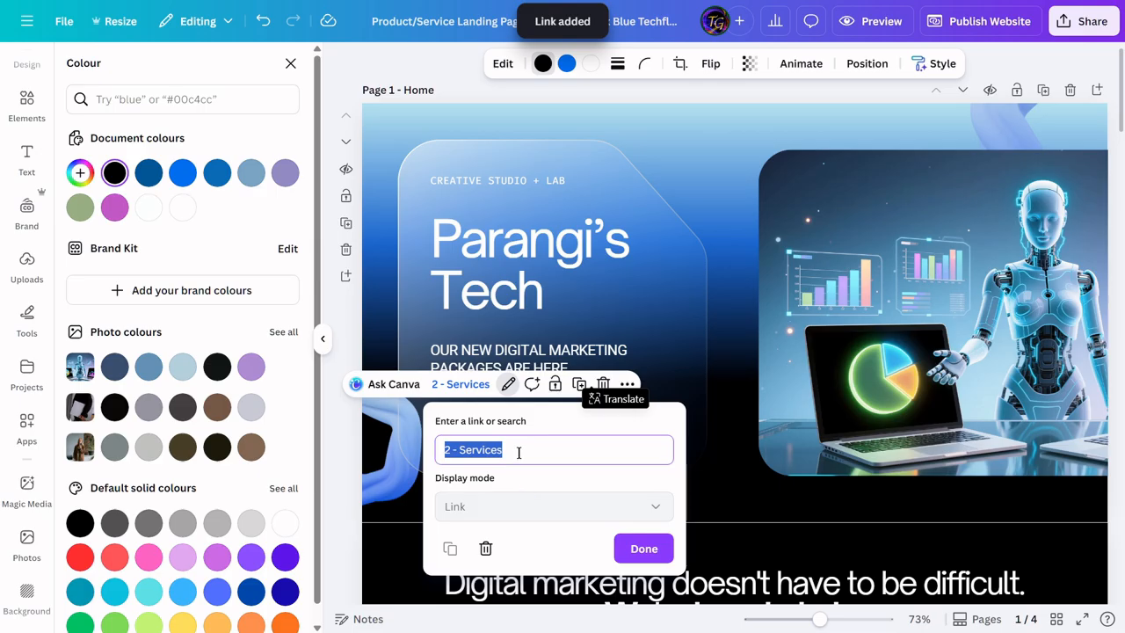
left_click(644, 549)
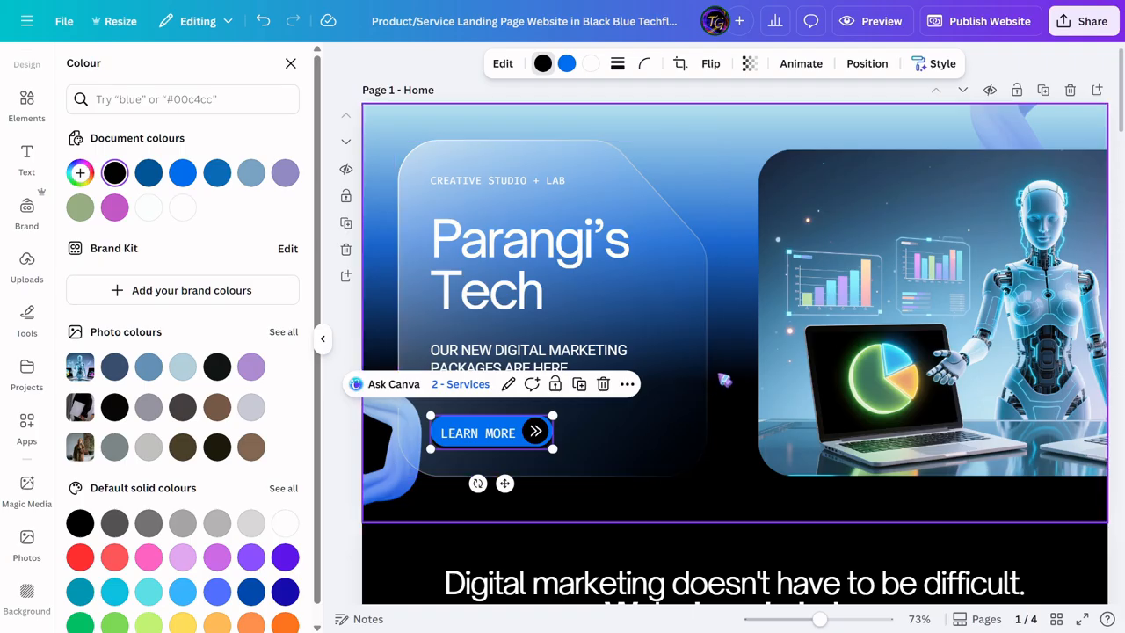
Step: Preview the website, test the "LEARN MORE" button's link, look over the page it opens, and close the preview
left_click(883, 23)
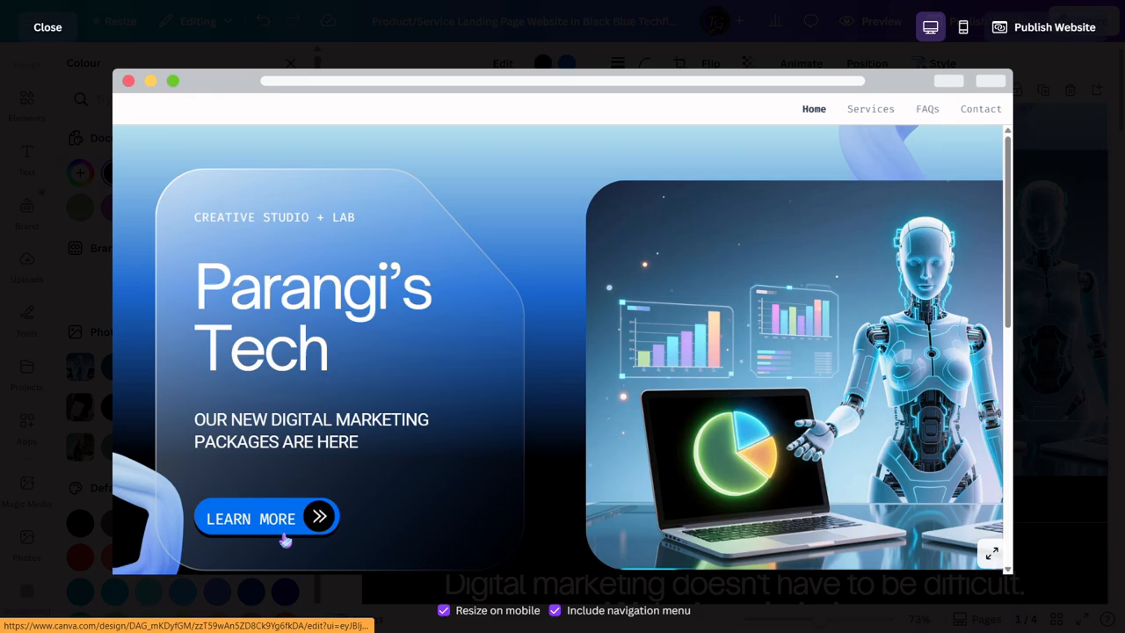
left_click(282, 535)
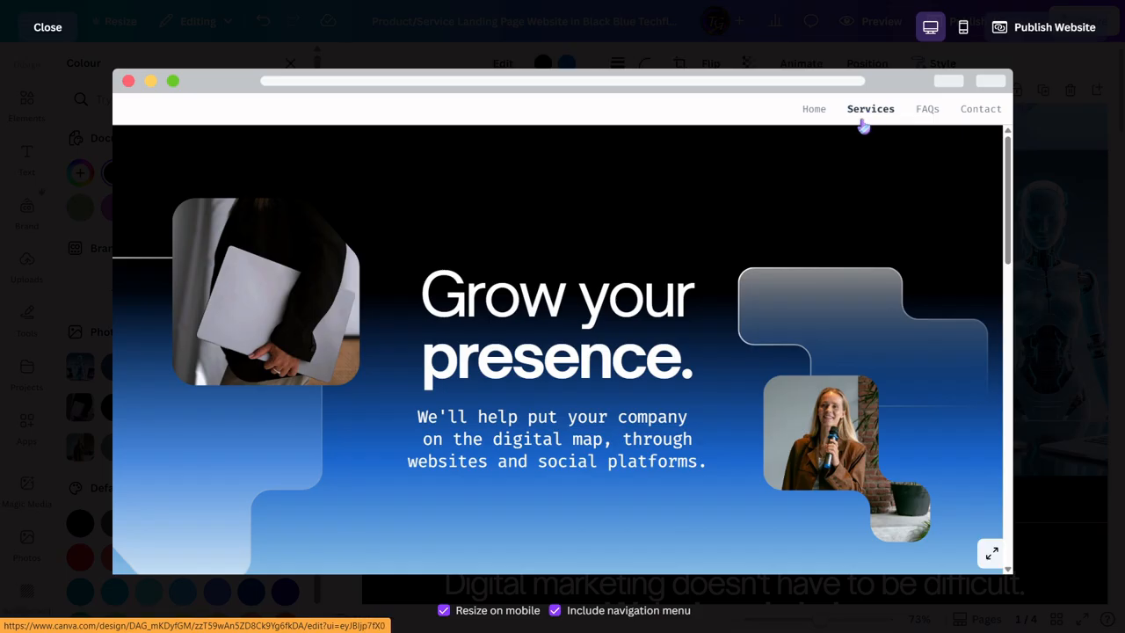
scroll(673, 322, "down", 2)
scroll(673, 322, "up", 2)
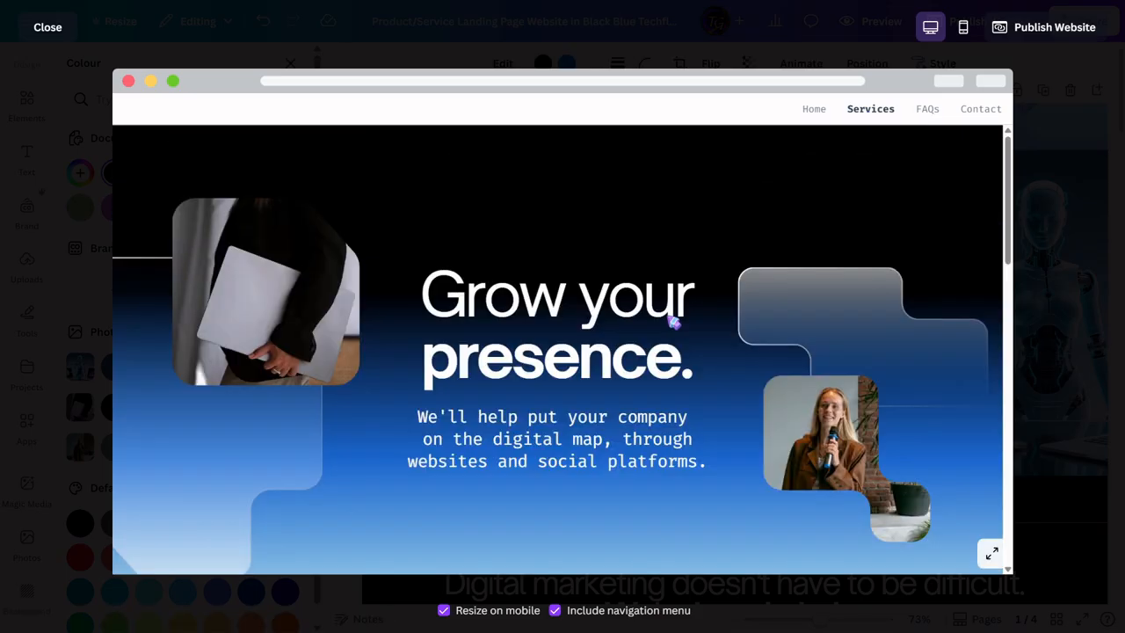
left_click(48, 25)
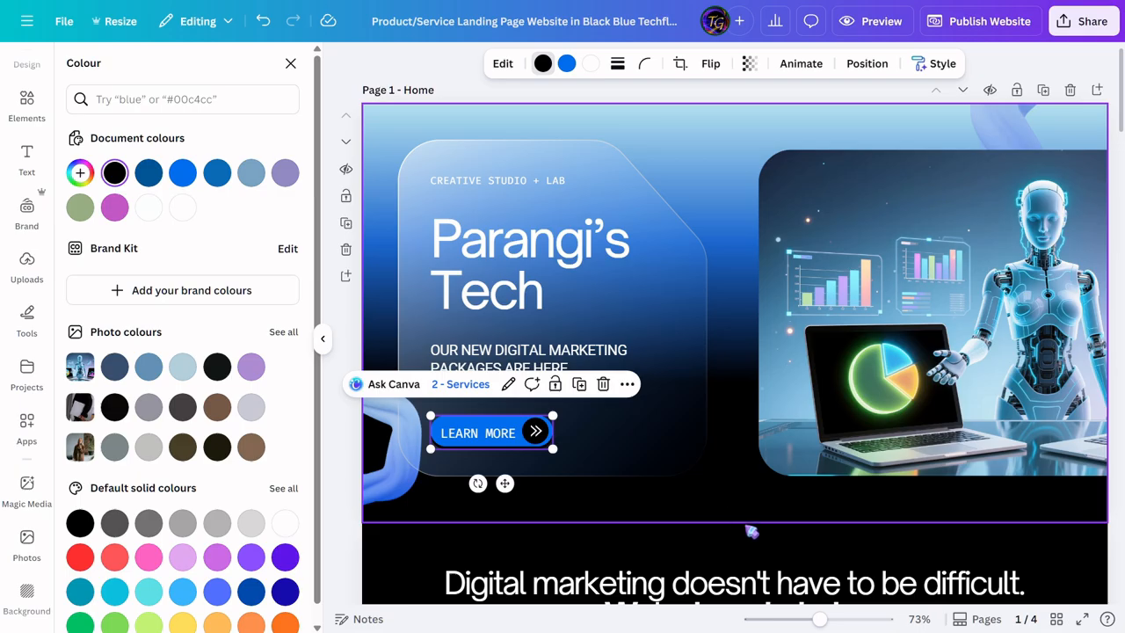
Step: Select the "Digital marketing doesn't have to be difficult" section and open the "Overclock Gaming" website template's page list
scroll(726, 527, "down", 3)
scroll(728, 483, "down", 8)
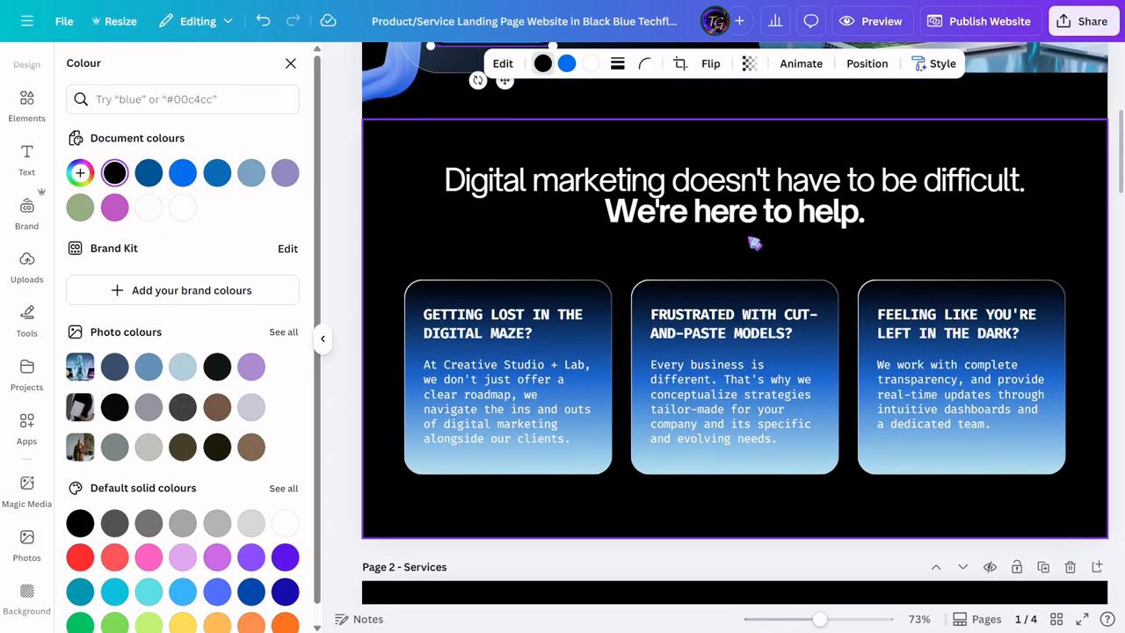
left_click(410, 207)
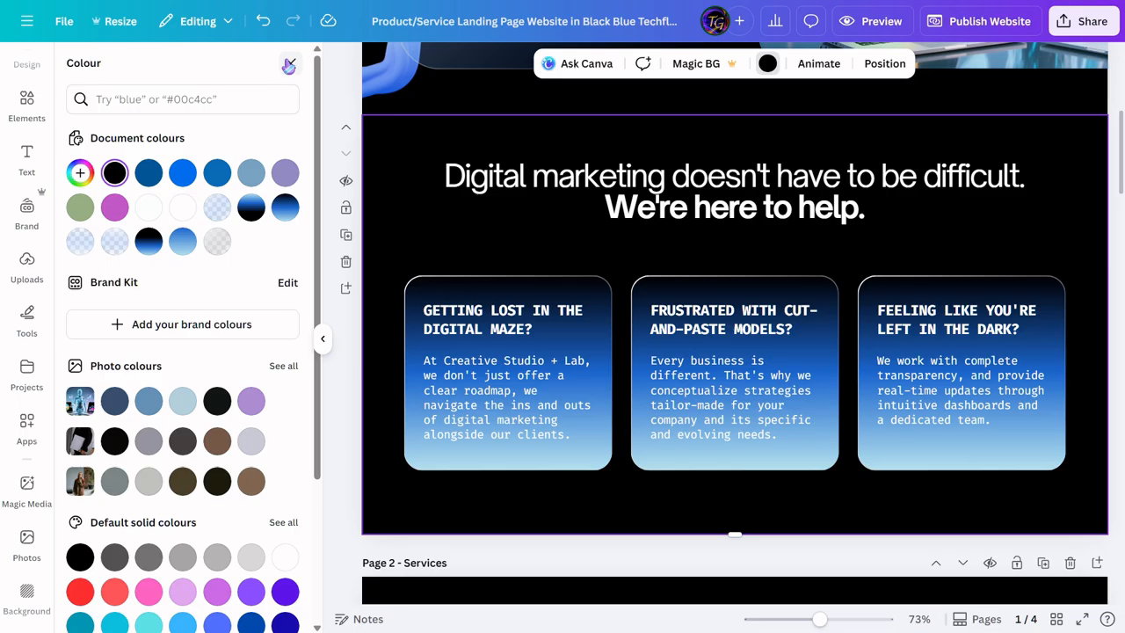
left_click(291, 67)
left_click(26, 68)
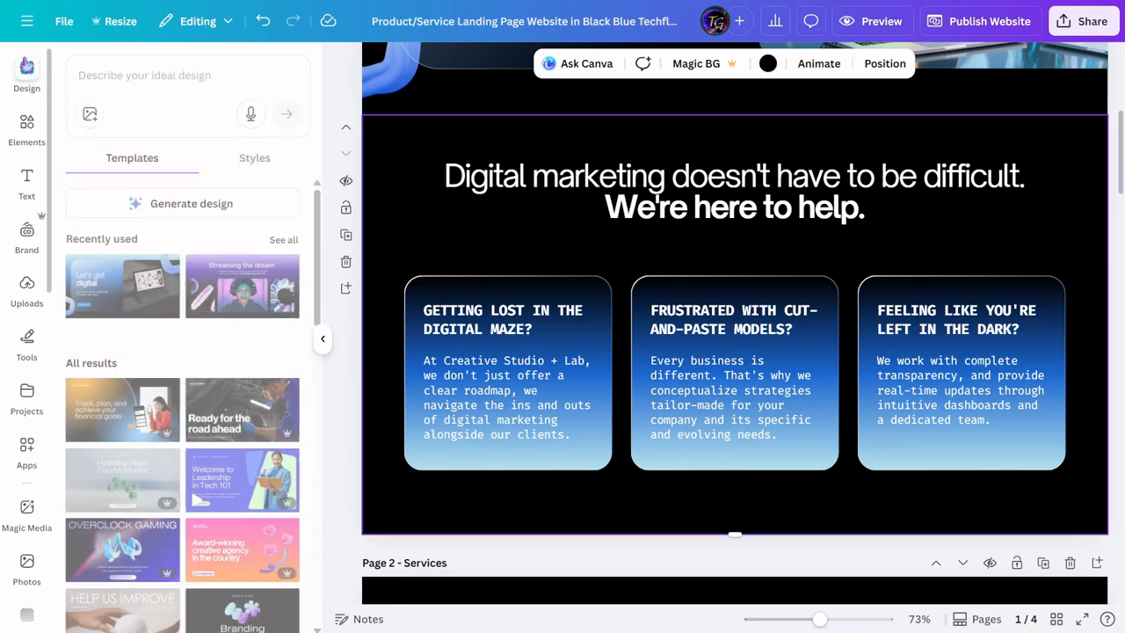
scroll(63, 279, "down", 4)
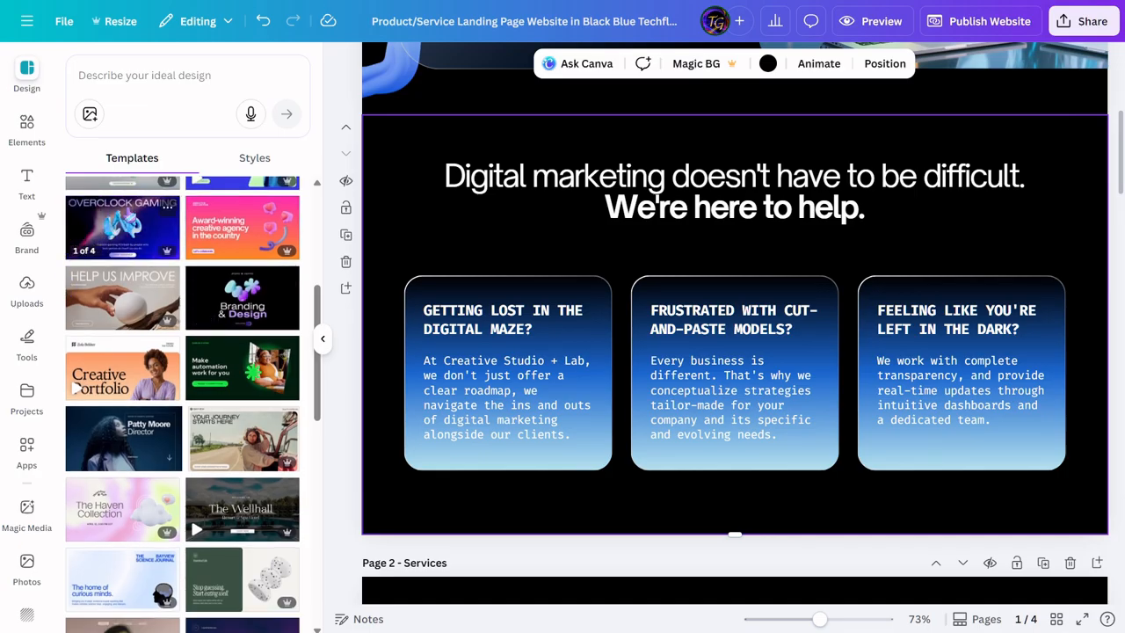
left_click(114, 226)
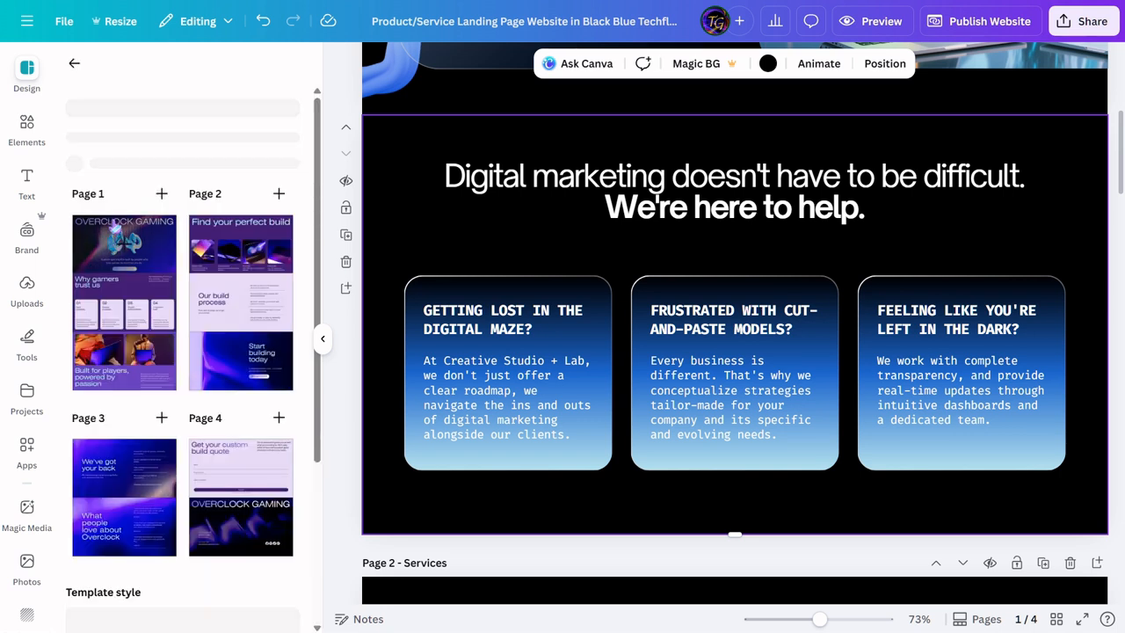
Step: Add a blank section at the end of the Home page and fill it with the template's "Find your perfect build" section
left_click(348, 289)
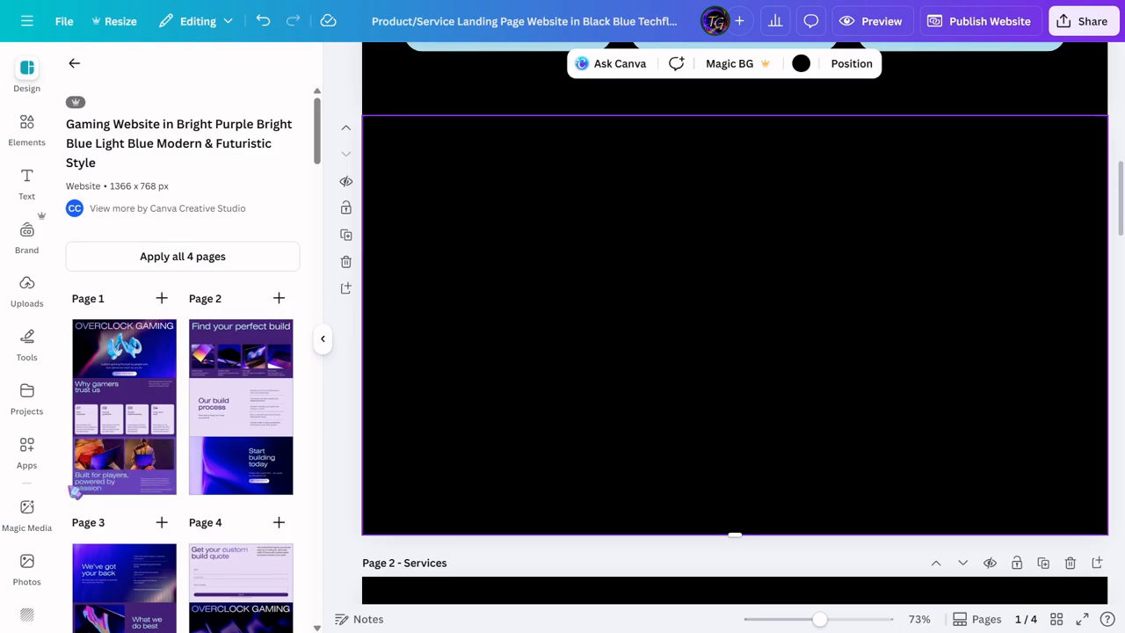
left_click(228, 362)
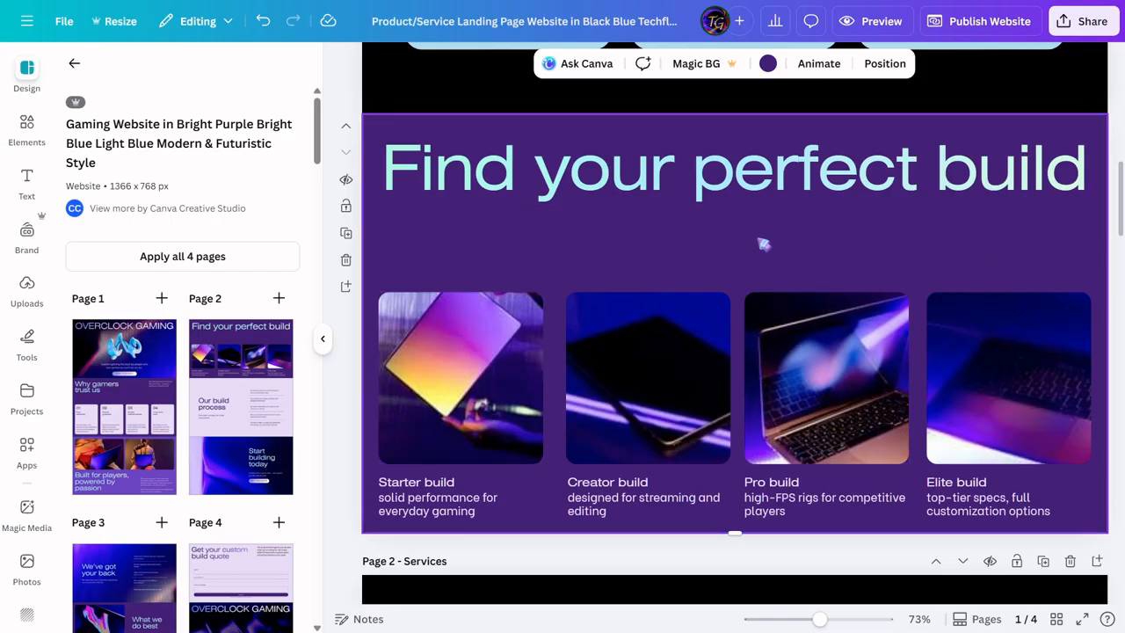
scroll(763, 245, "up", 3)
scroll(743, 243, "down", 5)
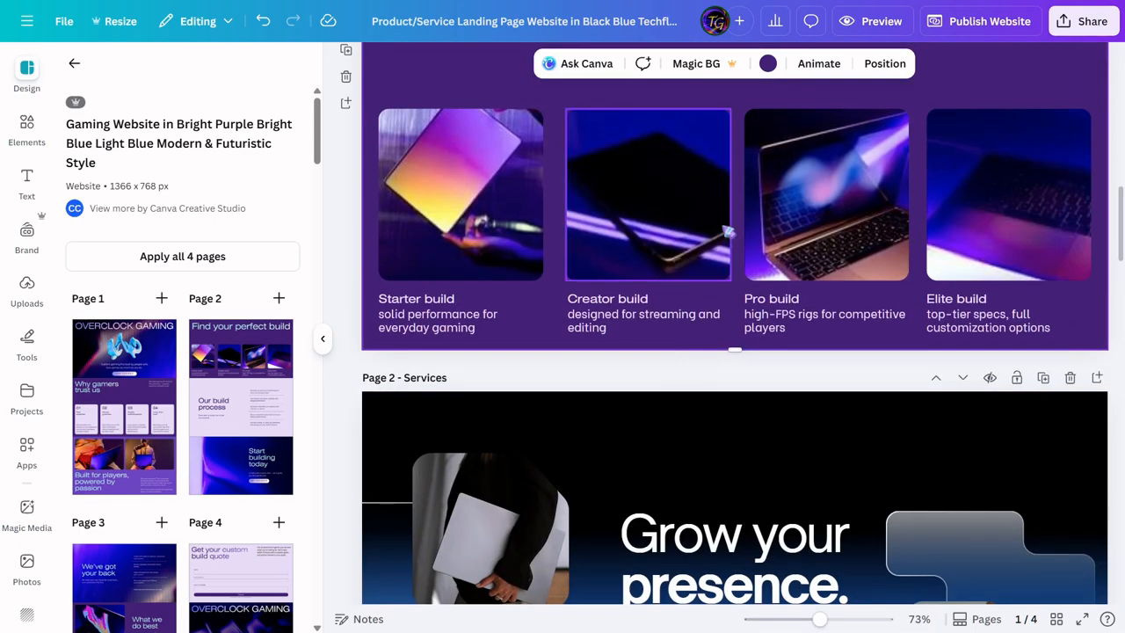
scroll(774, 255, "up", 3)
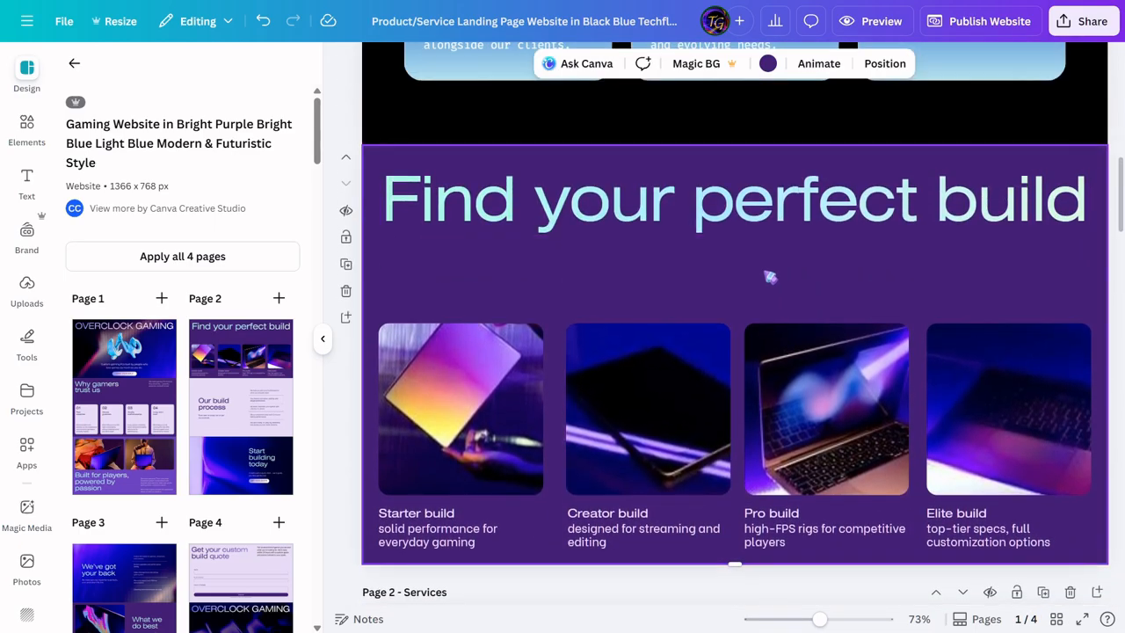
Step: Set the "Find your perfect build" section's background to black after trying bright blue and pink
left_click(769, 68)
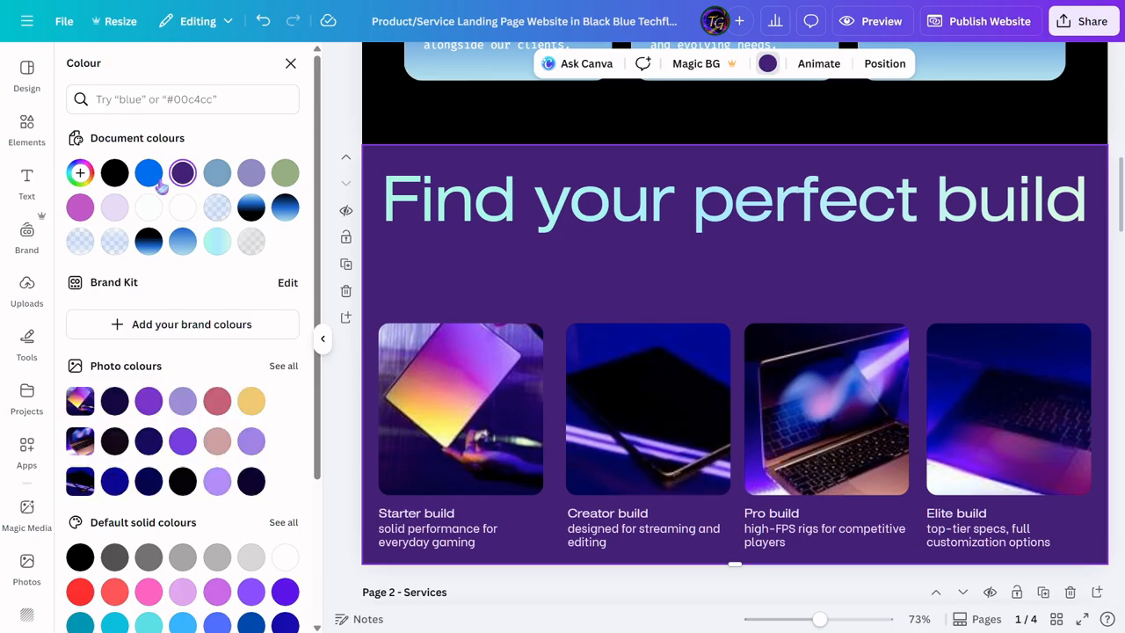
left_click(149, 174)
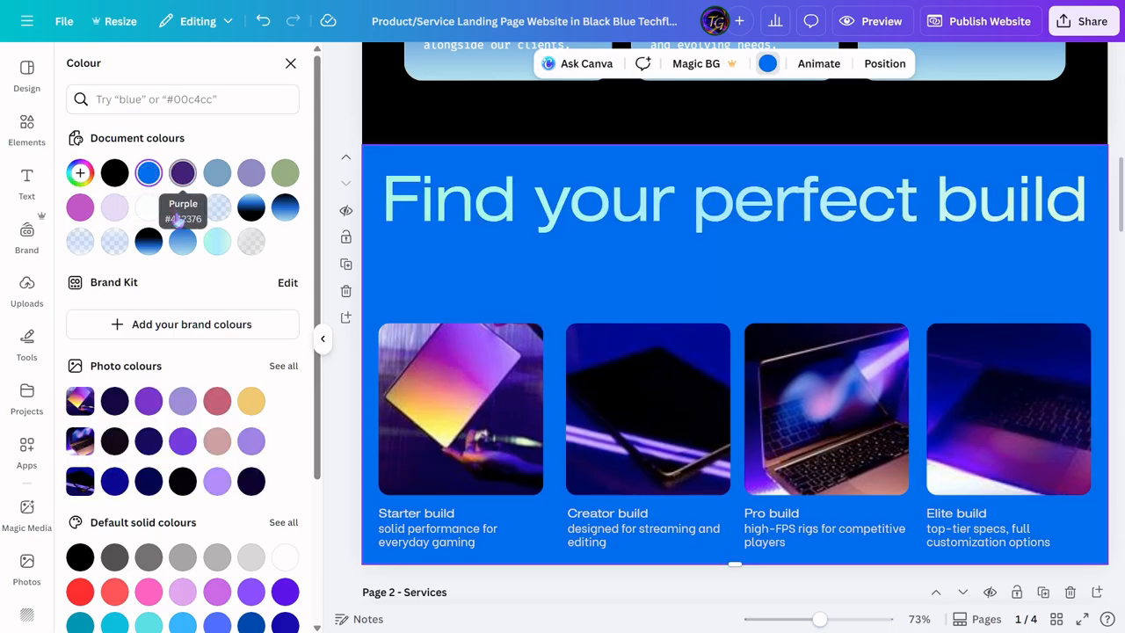
left_click(225, 247)
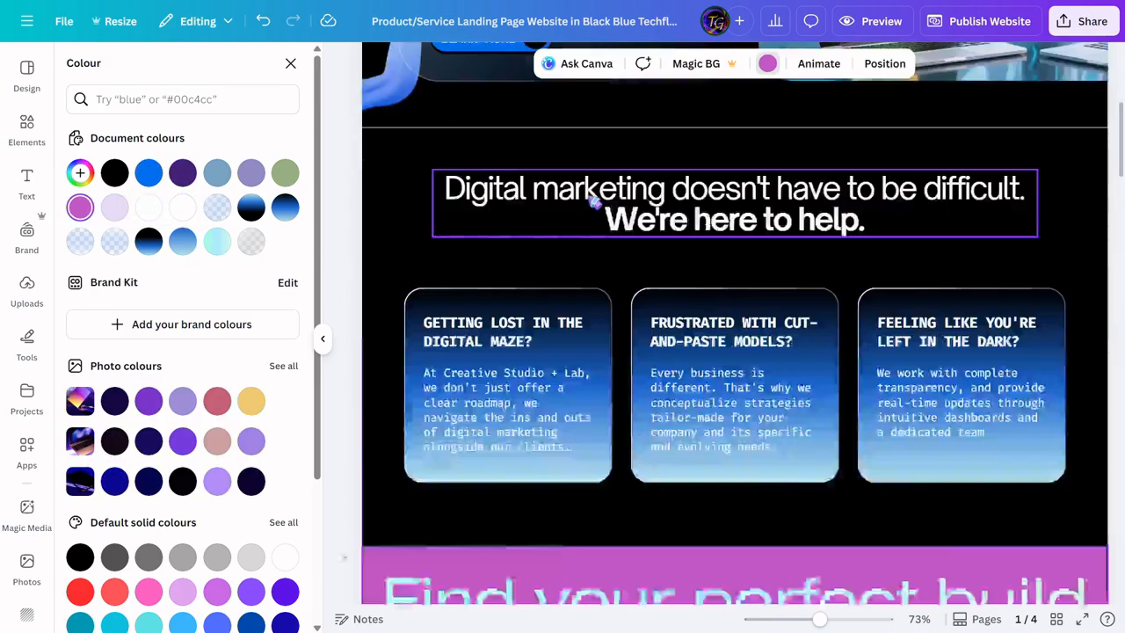
scroll(594, 202, "down", 1)
scroll(594, 202, "down", 5)
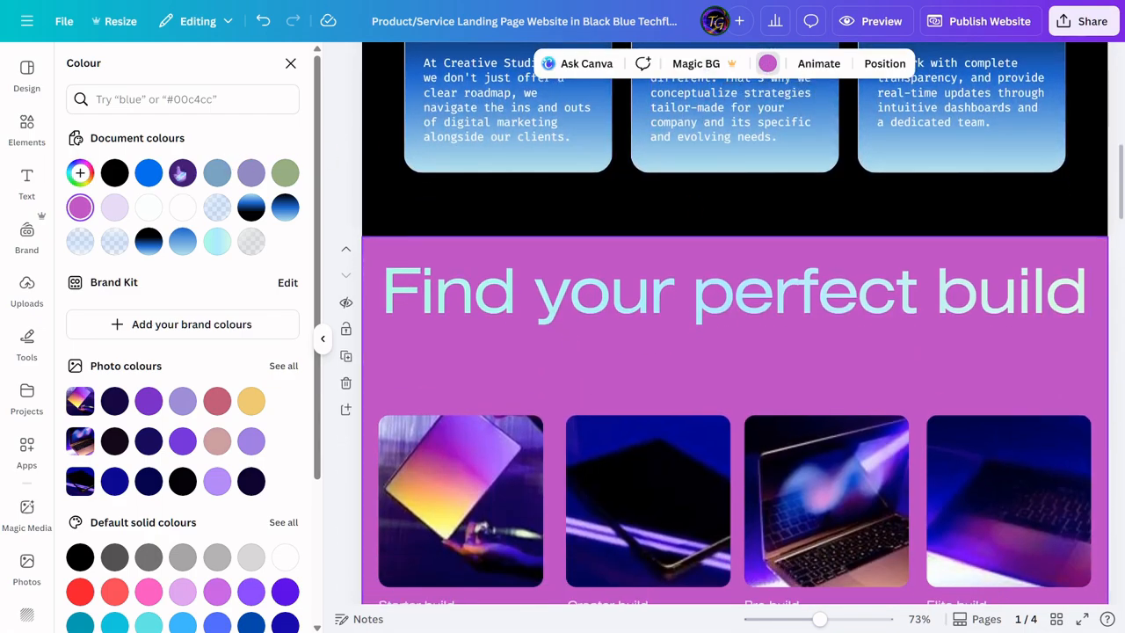
left_click(114, 172)
scroll(896, 389, "up", 4)
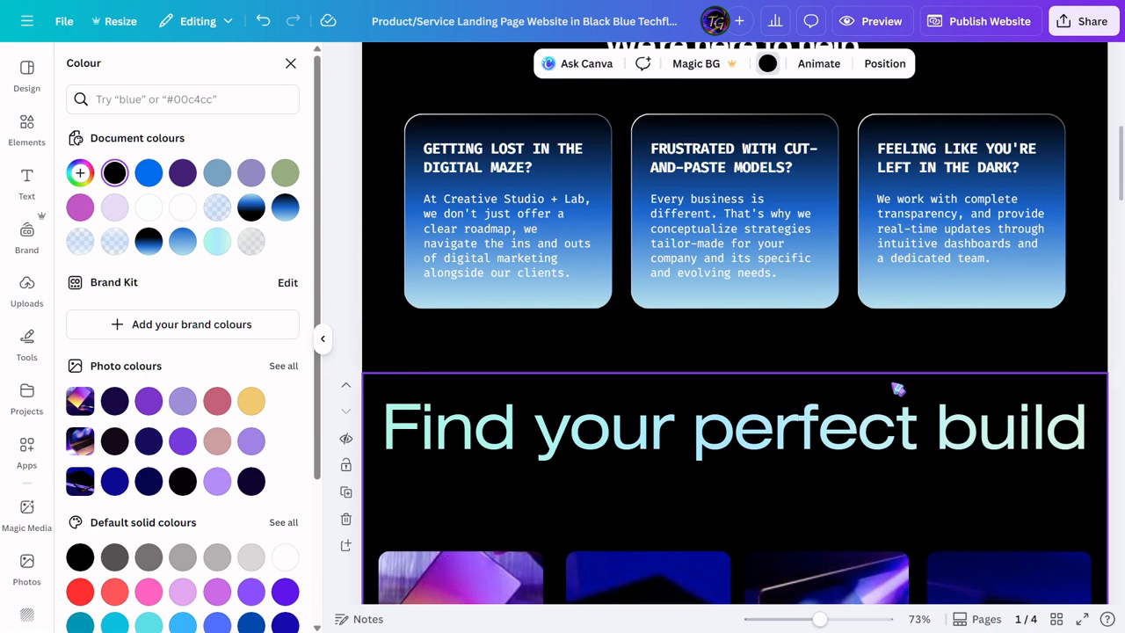
Step: Delete the photo above the "Starter build" caption, keeping its empty frame
scroll(897, 390, "down", 4)
scroll(603, 410, "down", 4)
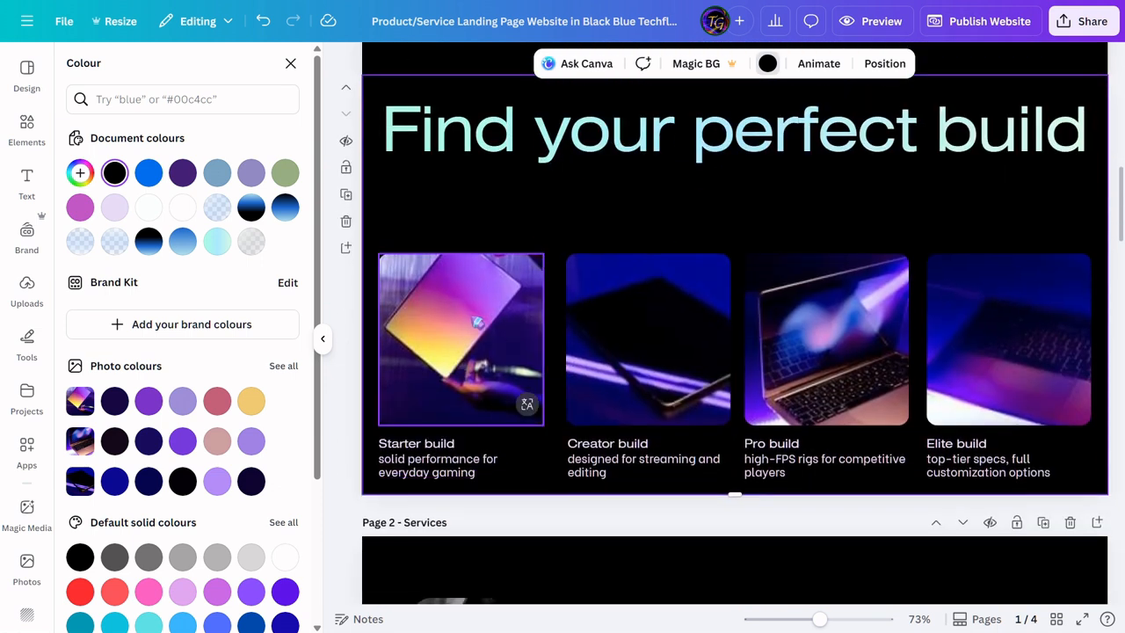
left_click(482, 319)
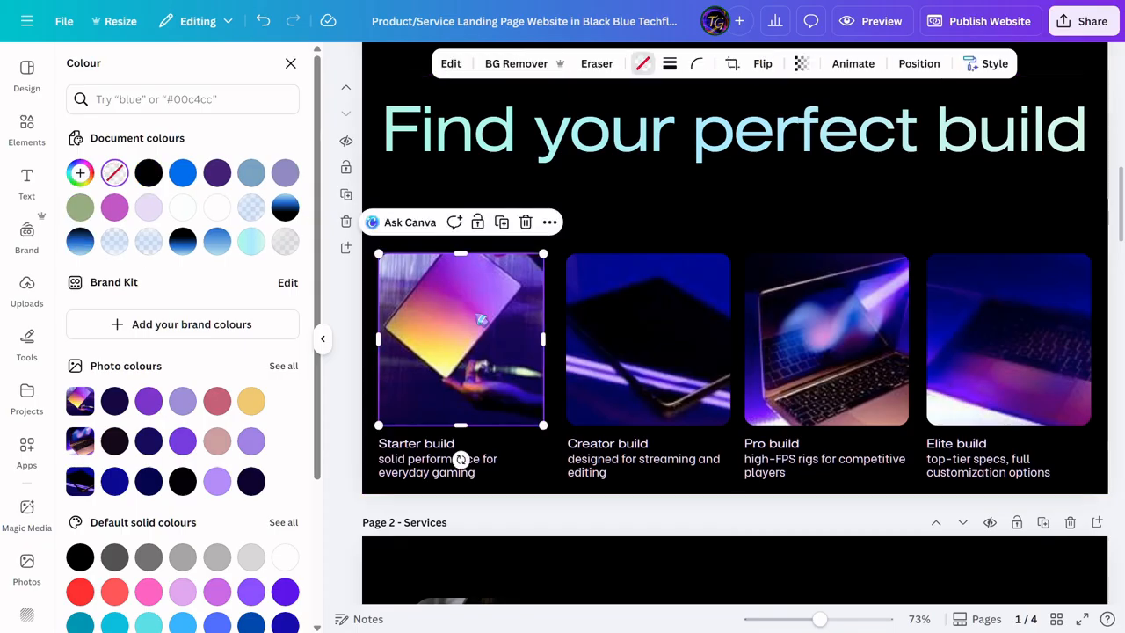
key("Delete")
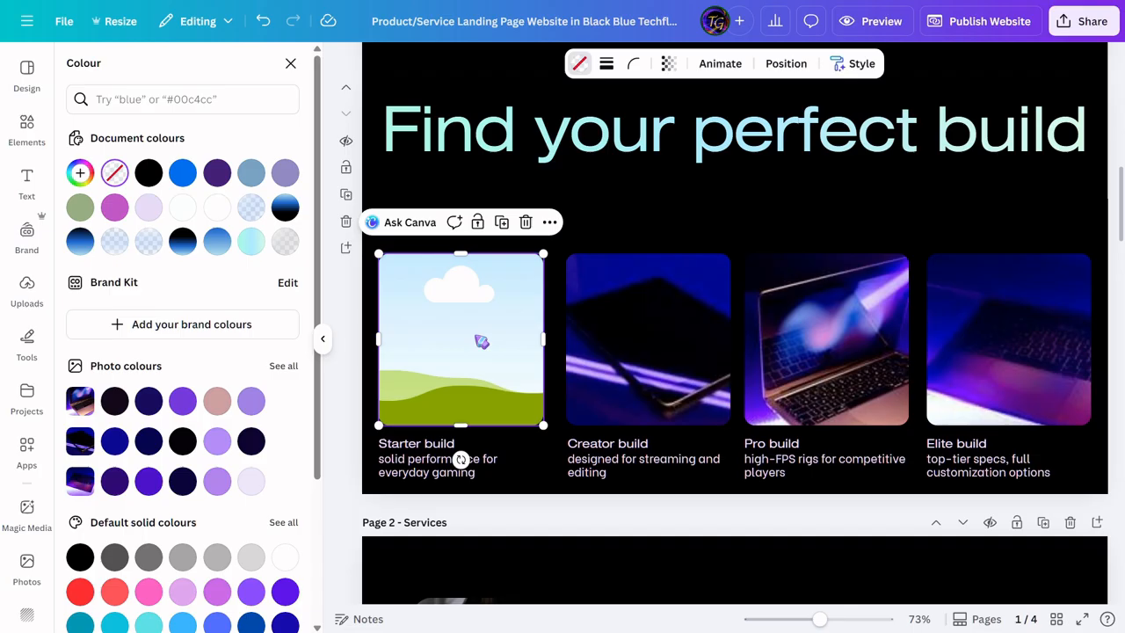
left_click(290, 64)
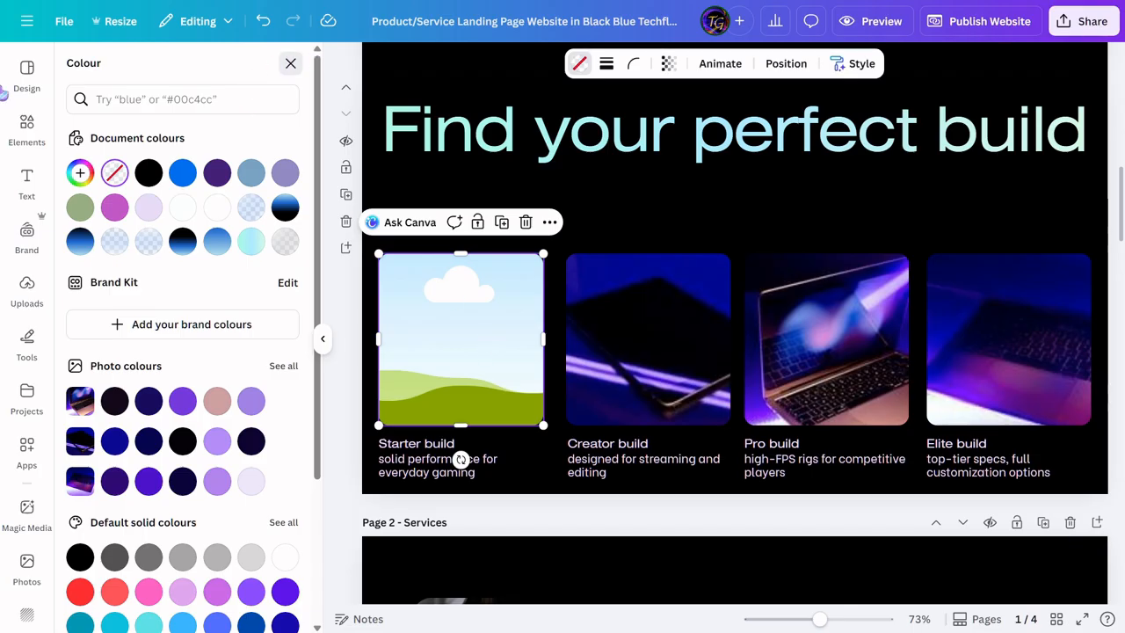
Step: Search the elements library for "frame", replacing the previous search term
left_click(26, 123)
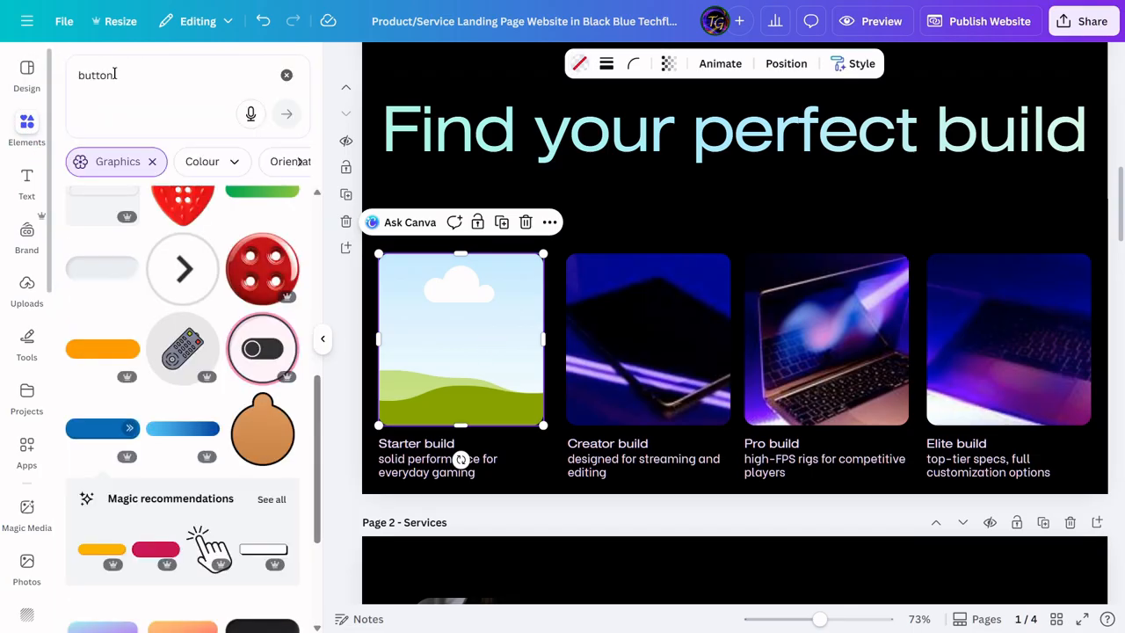
left_click(286, 78)
left_click(168, 74)
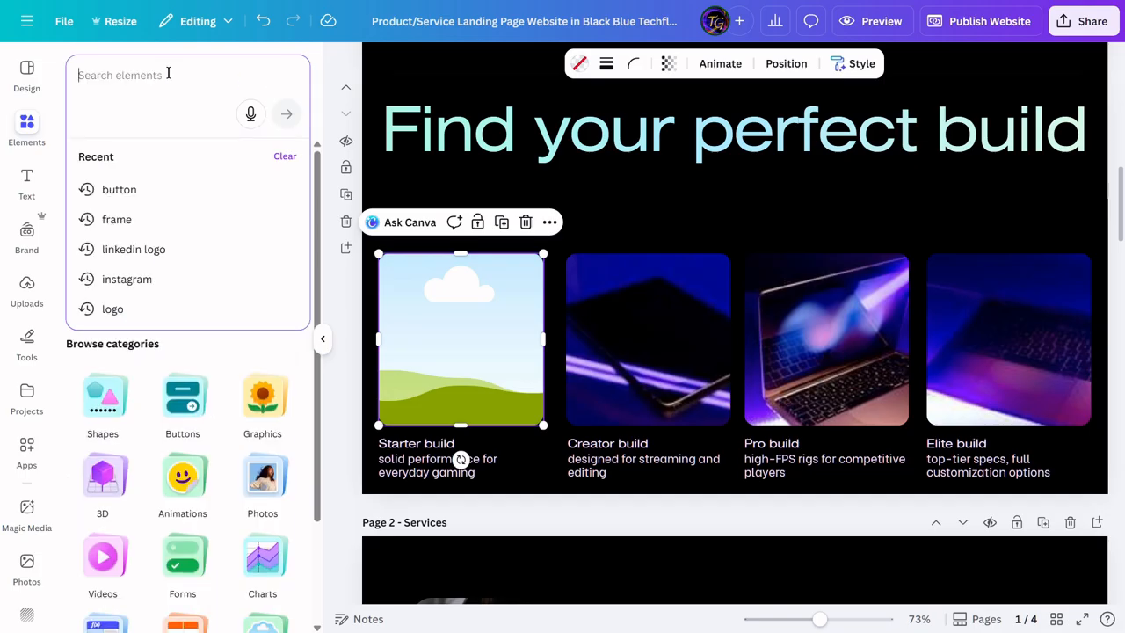
type("frame")
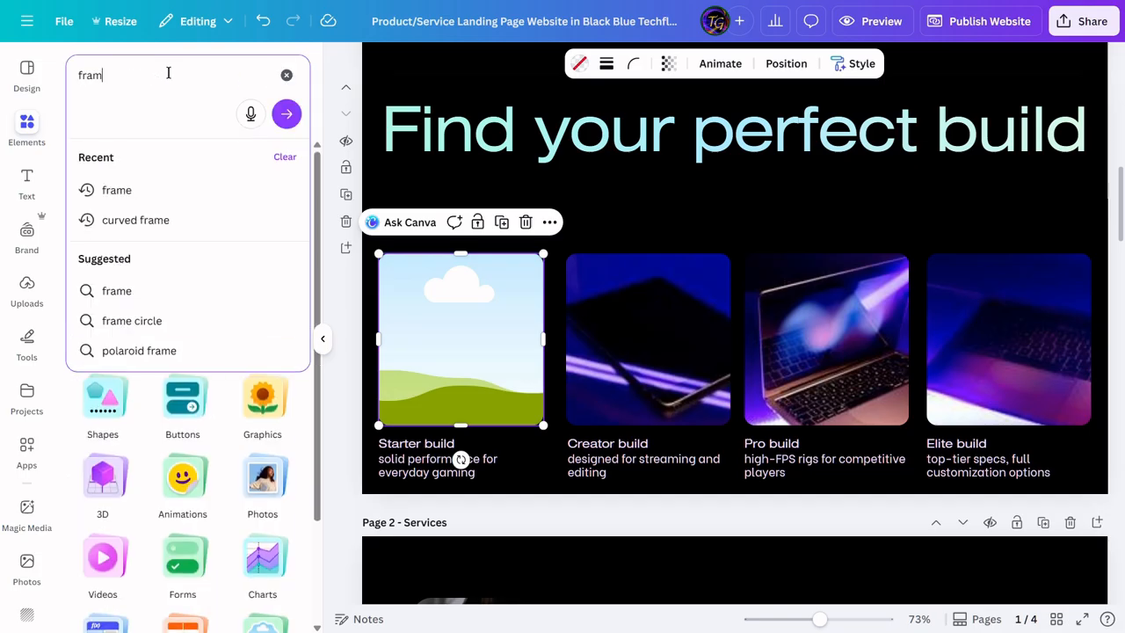
key("Return")
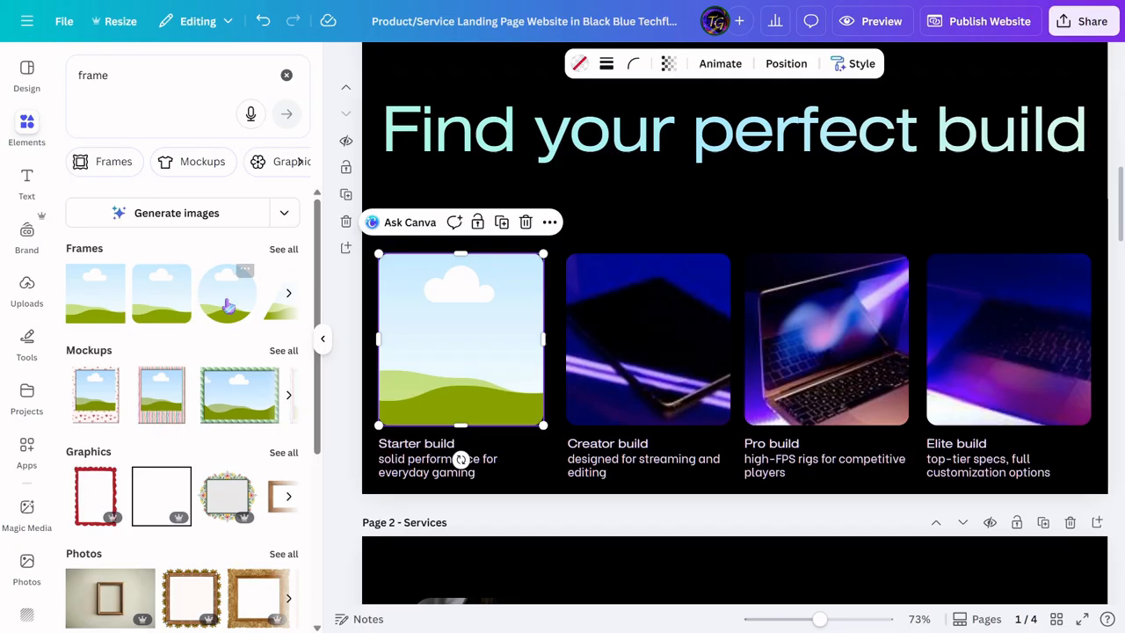
scroll(205, 370, "down", 1)
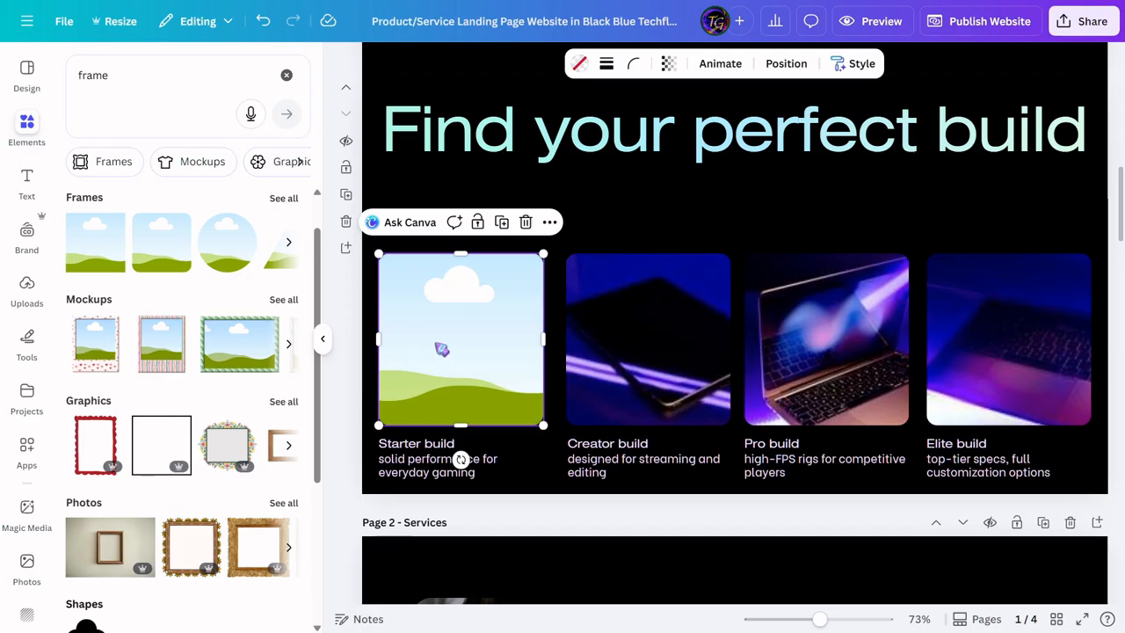
Step: Delete the empty frame above the "Starter build" caption and fit a circular frame in its place
key("Delete")
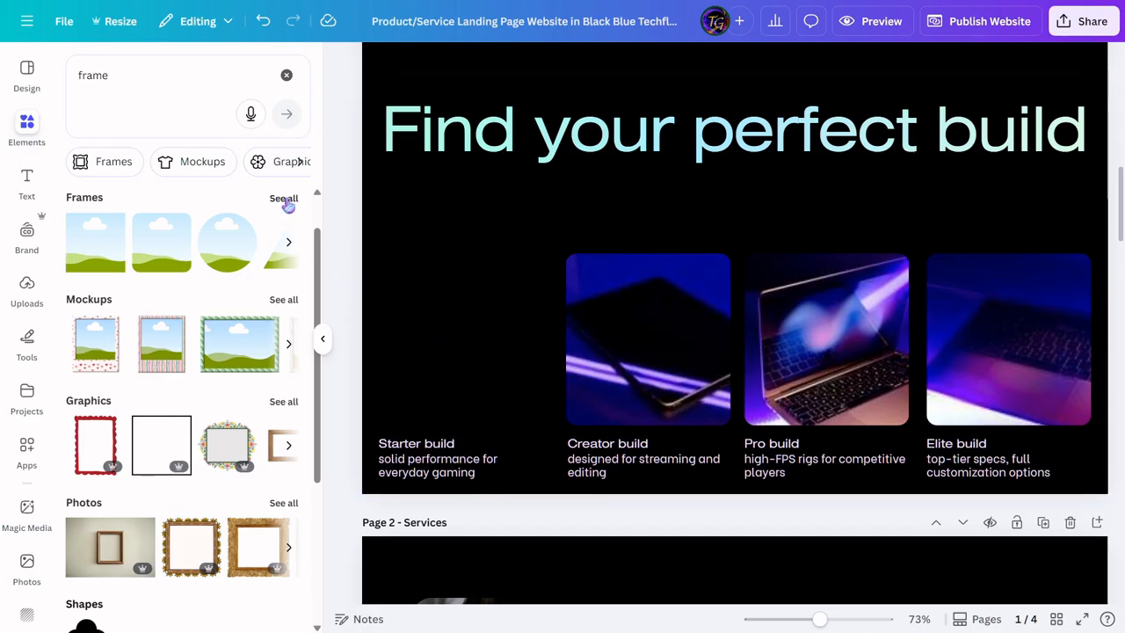
left_click(284, 200)
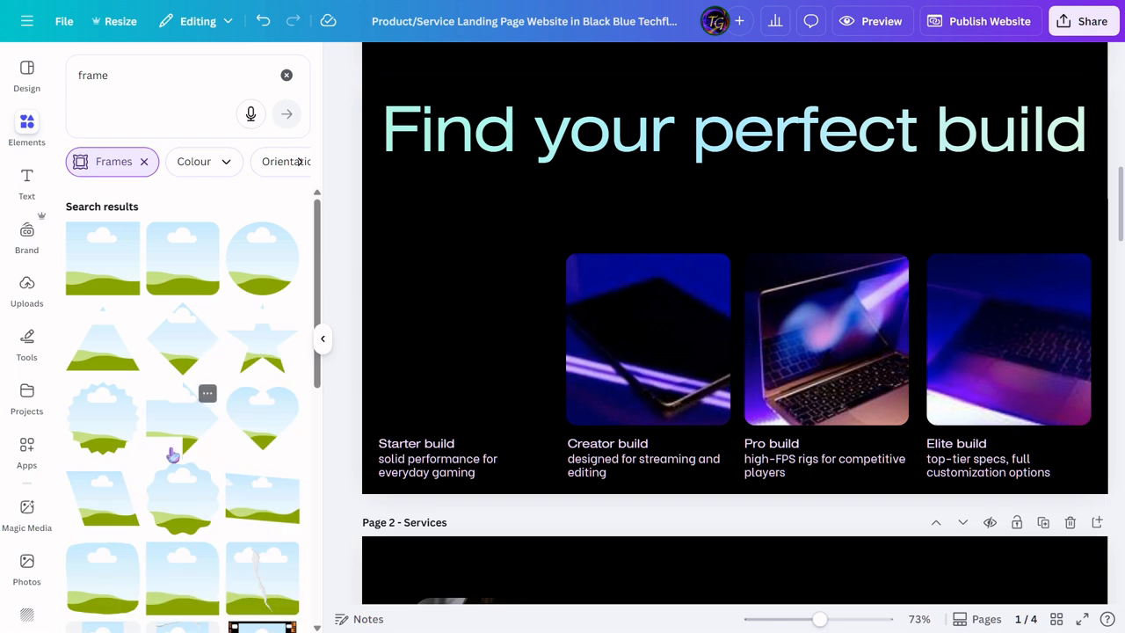
scroll(173, 451, "down", 5)
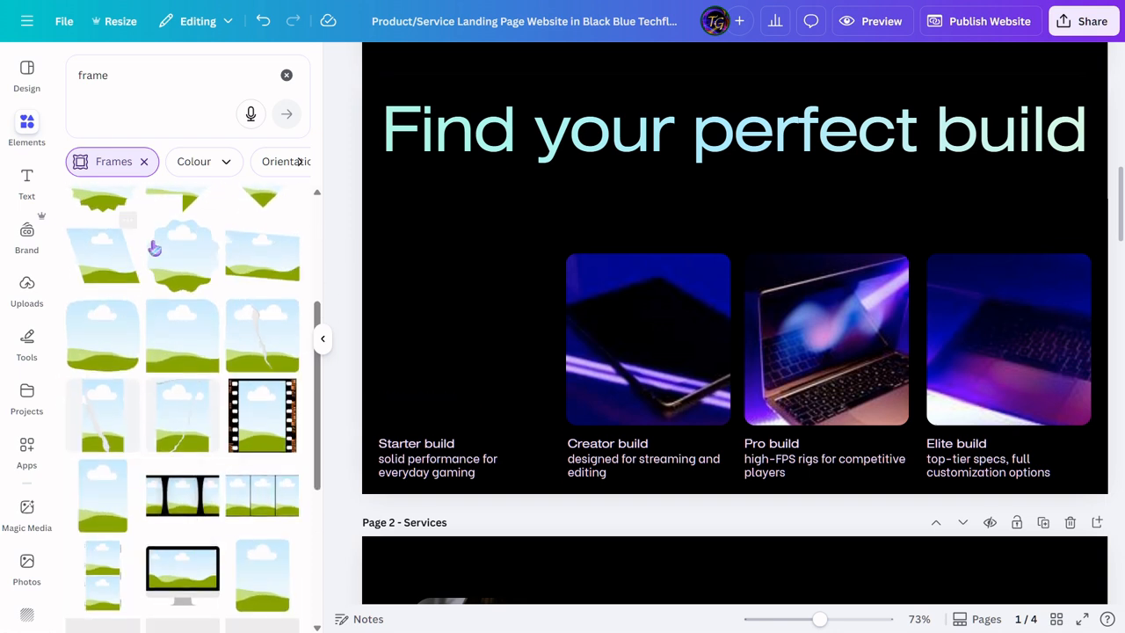
scroll(141, 262, "up", 5)
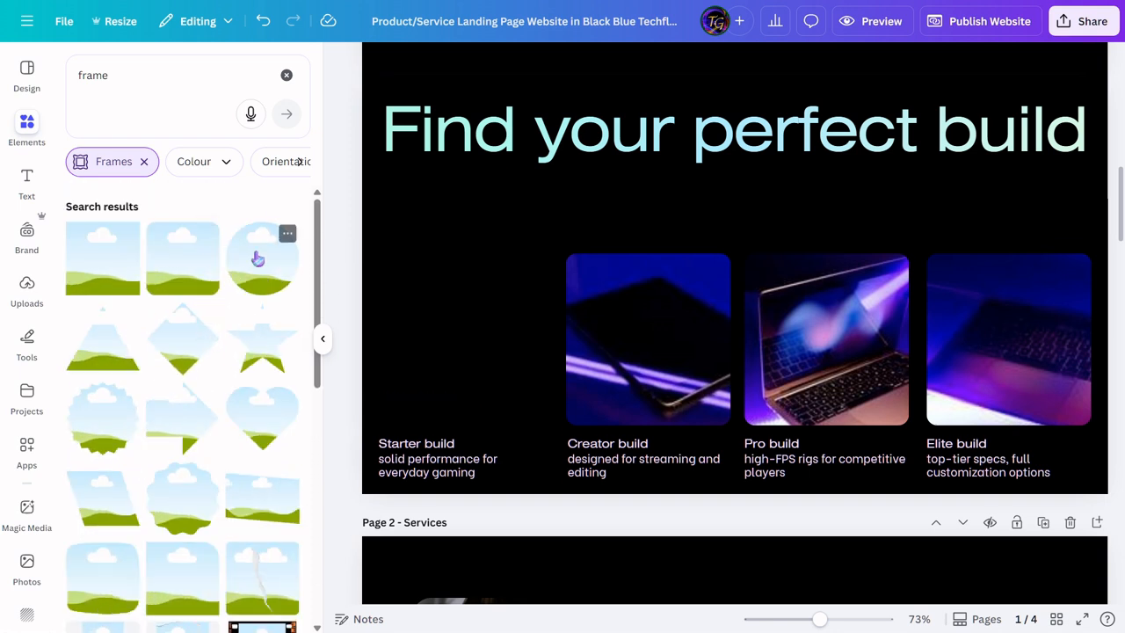
left_click(258, 259)
left_click_drag(824, 364, 501, 332)
left_click_drag(555, 444, 456, 338)
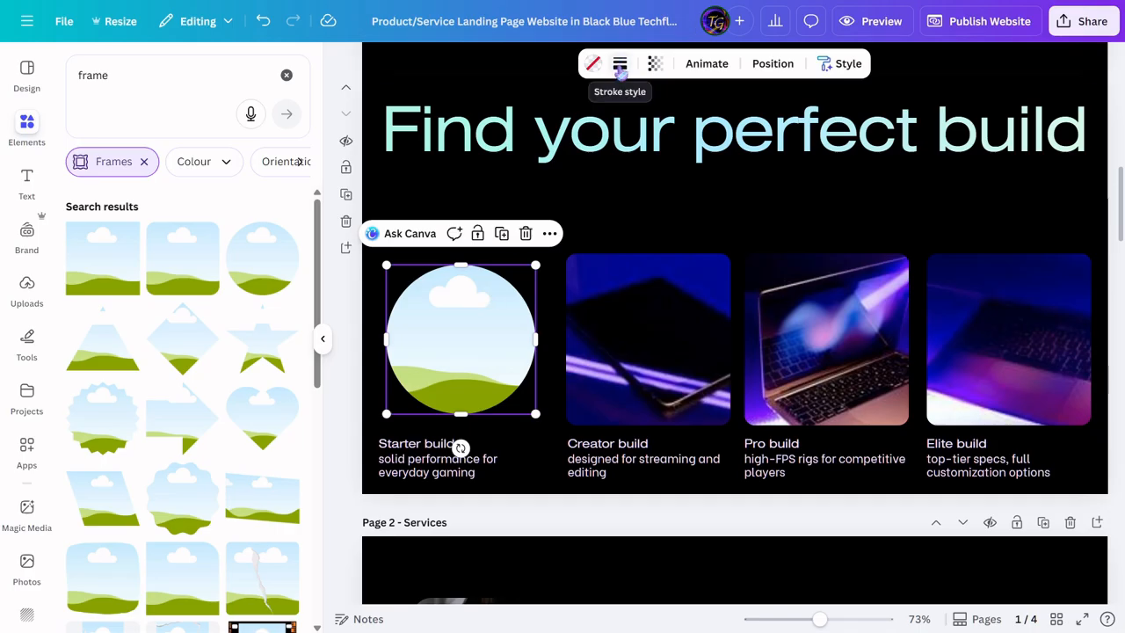
Step: Give the circular frame a solid-line stroke with a weight of 6
left_click(620, 65)
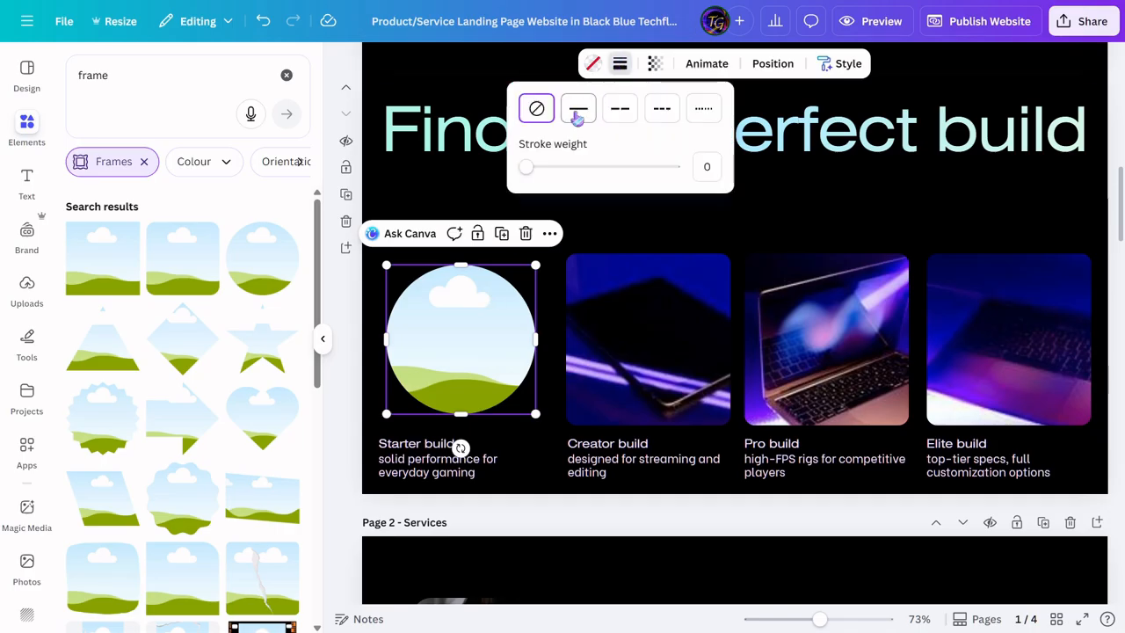
left_click(577, 113)
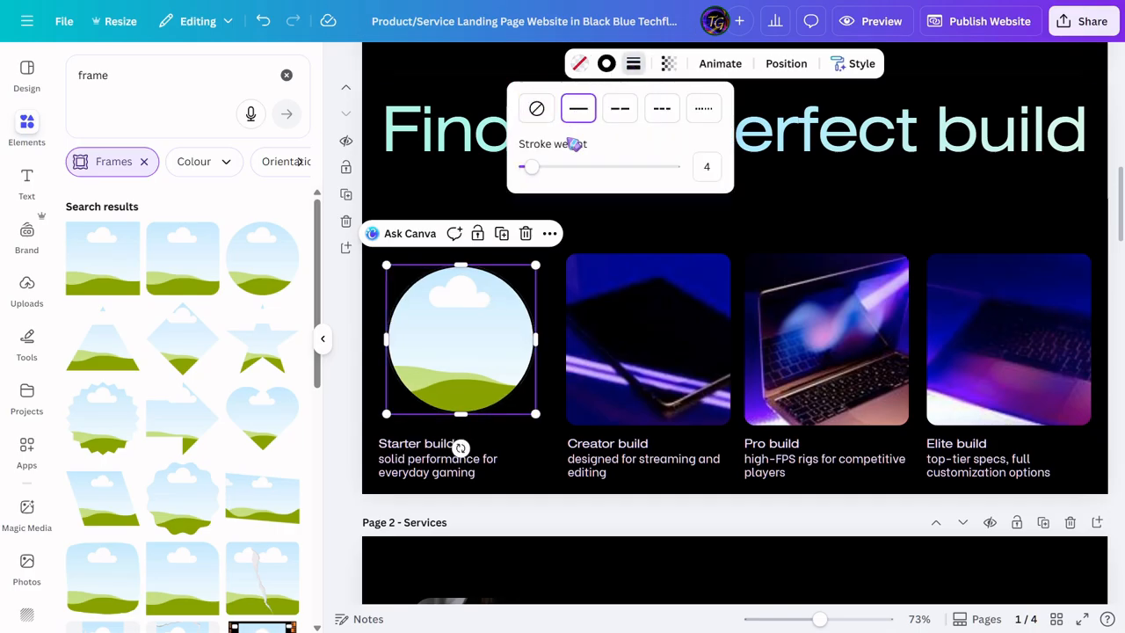
left_click_drag(532, 167, 536, 171)
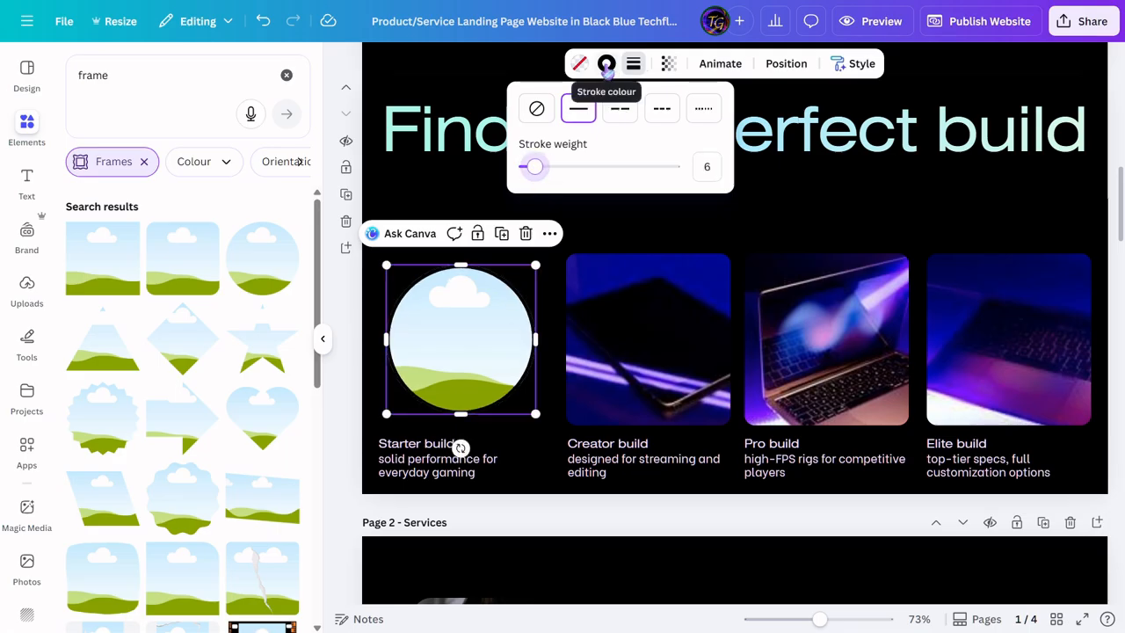
Step: Set the circular frame's stroke colour to bright blue #006EEF after trying Lavender #c45ac7 and the pale teal gradient
left_click(606, 65)
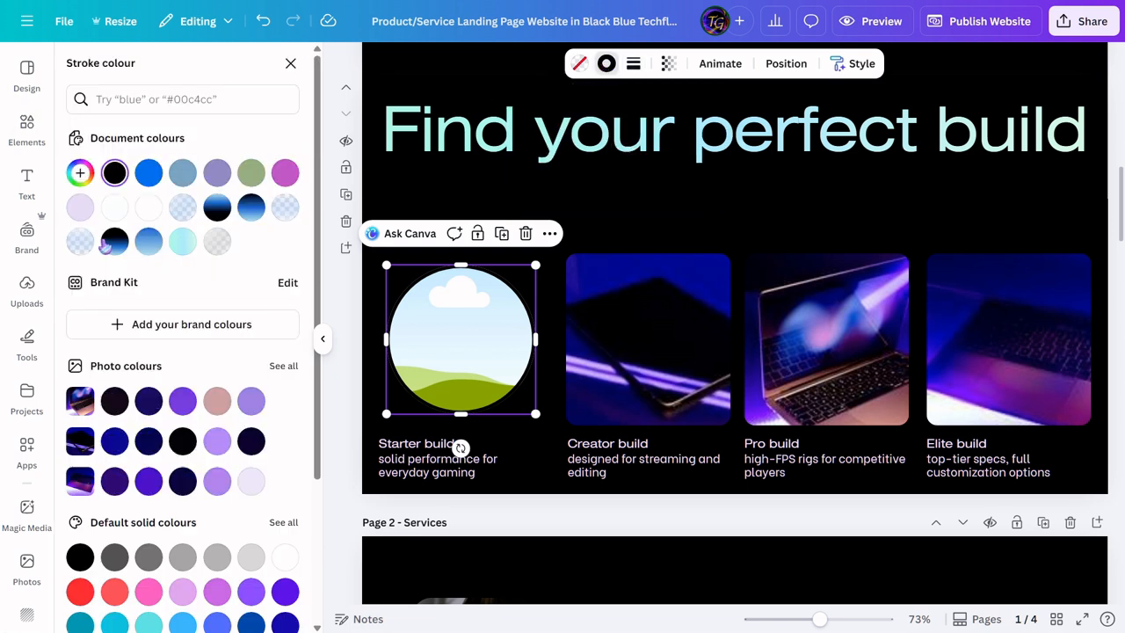
left_click(285, 173)
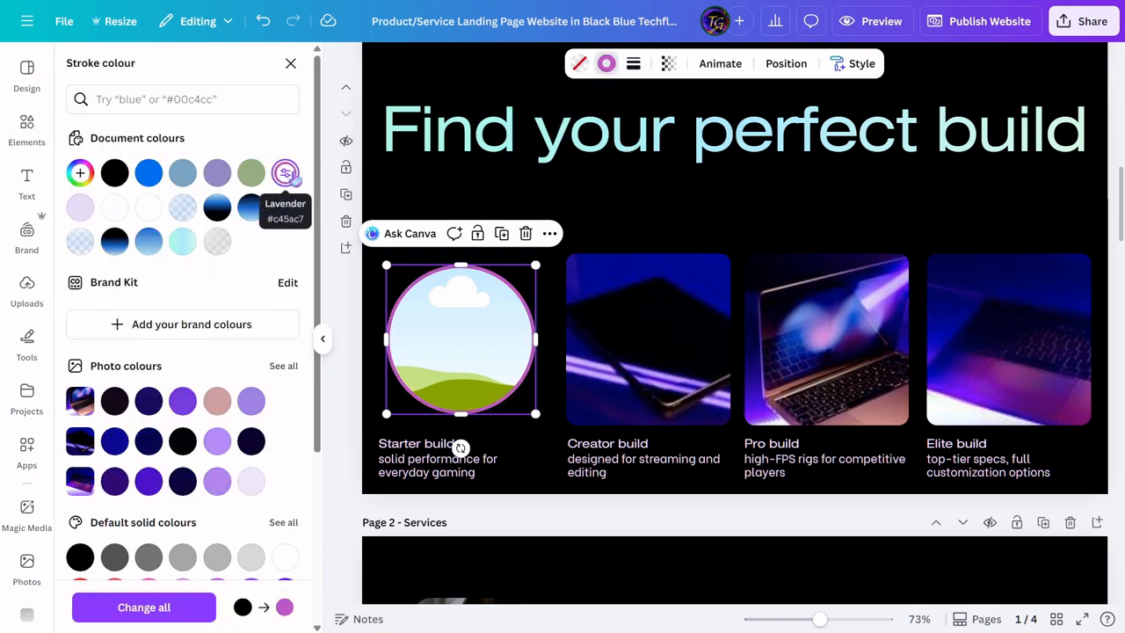
left_click(183, 241)
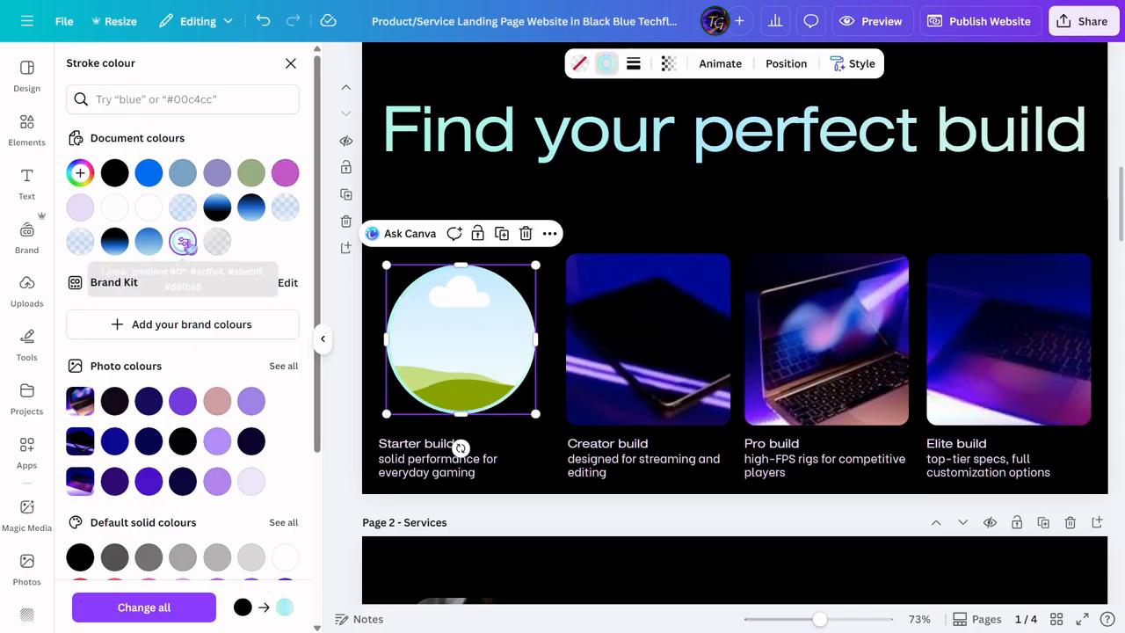
left_click(149, 173)
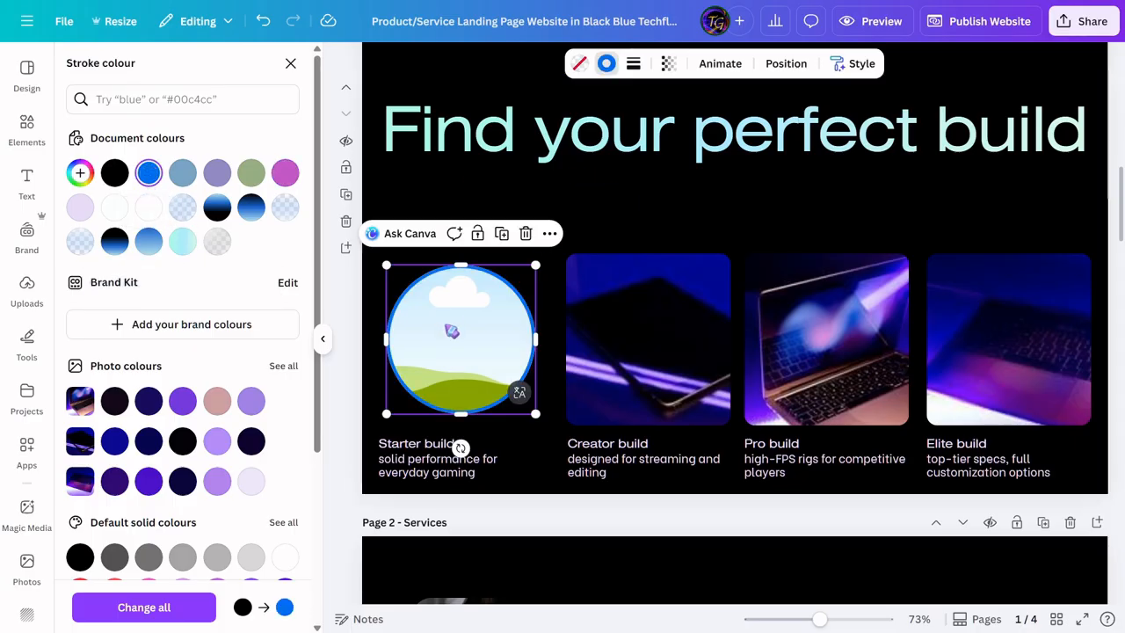
Step: Detach the laptop photo from the frame above "Creator build" and place it in the circular frame
left_click(649, 348)
double_click(648, 348)
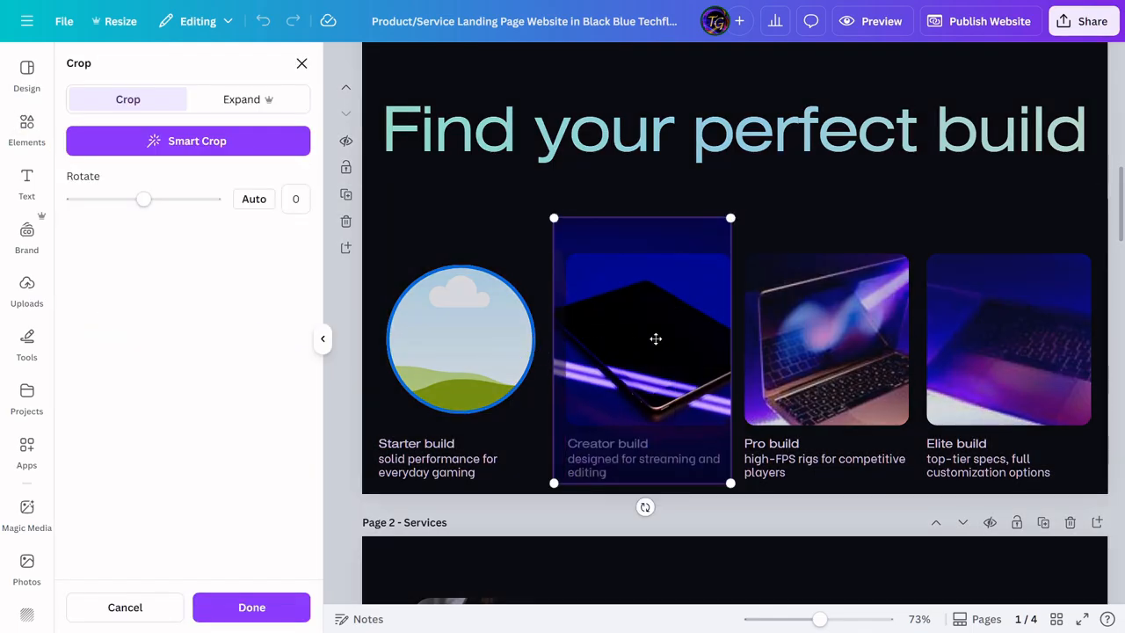
right_click(655, 338)
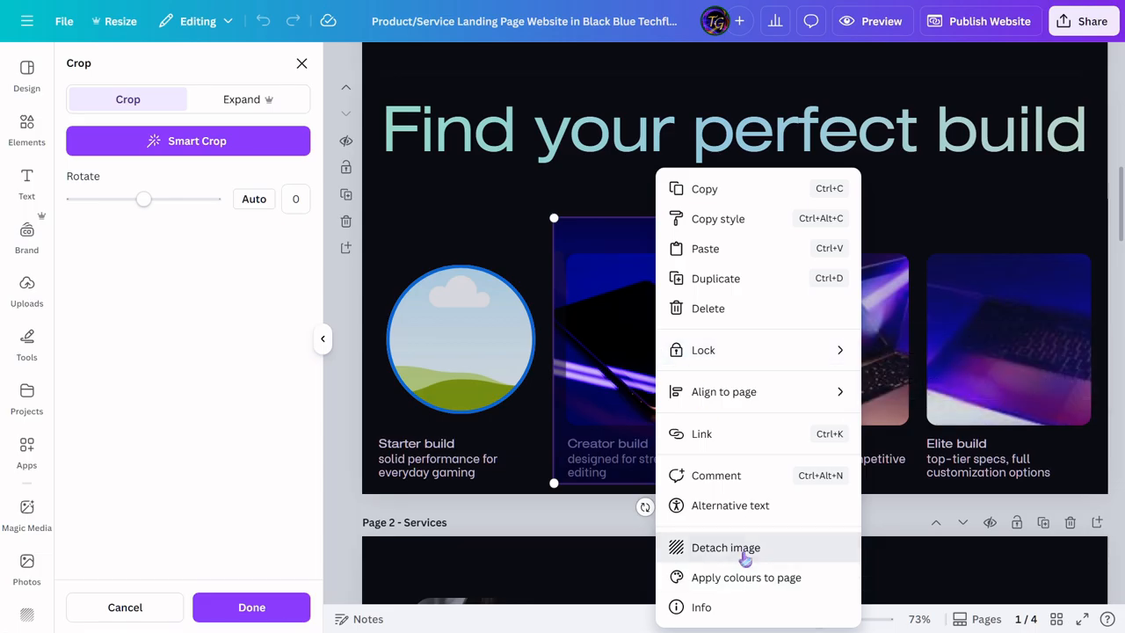
left_click(749, 555)
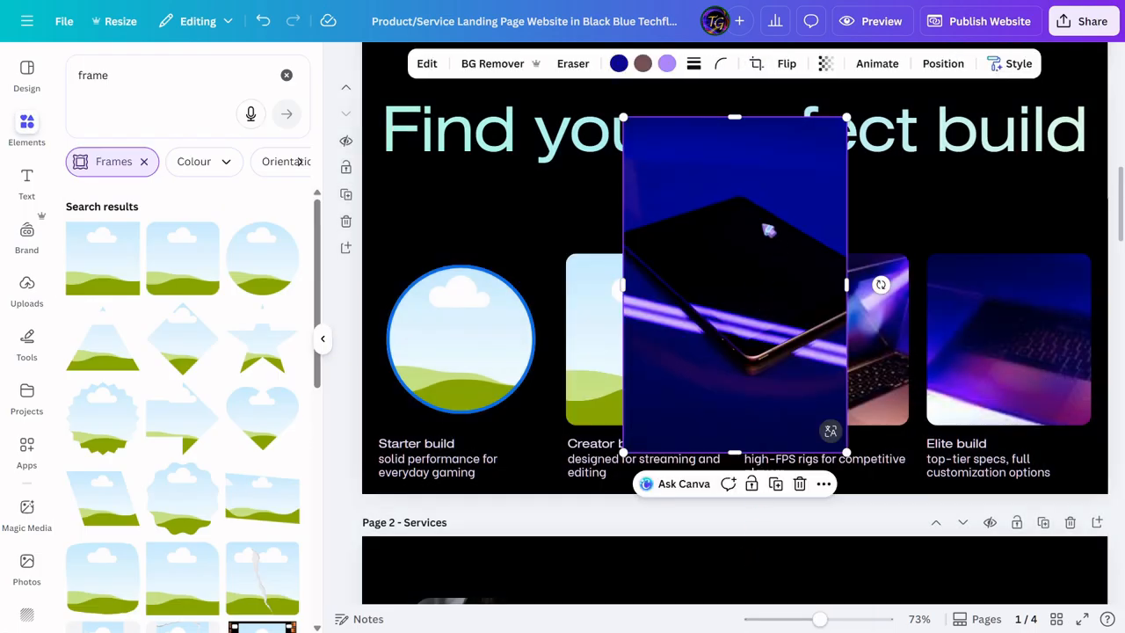
left_click_drag(760, 230, 484, 290)
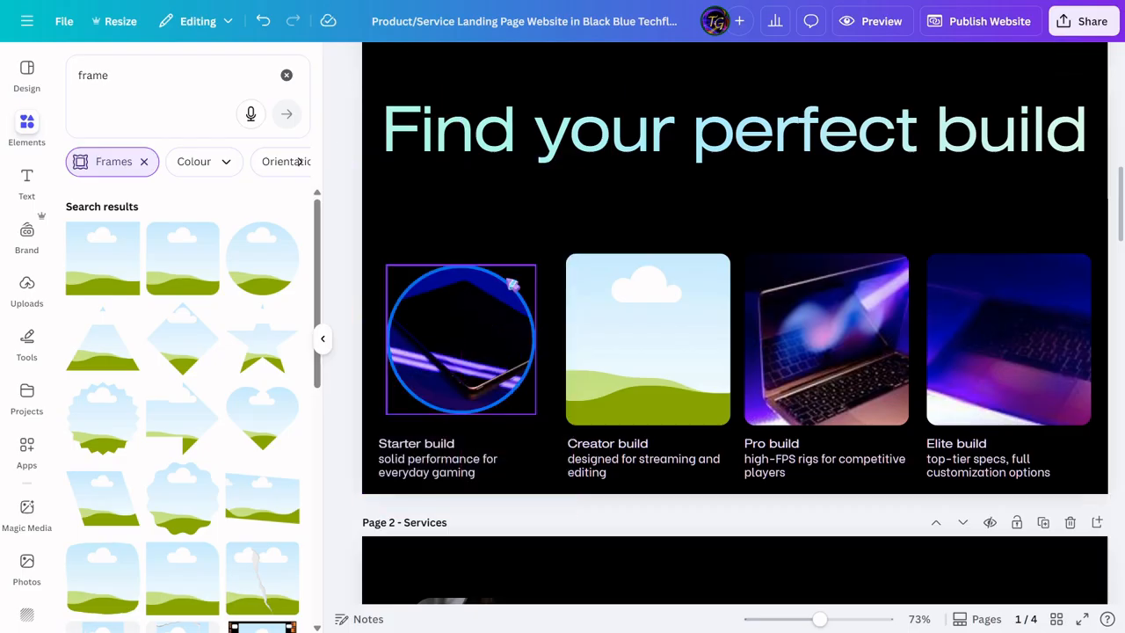
Step: Detach the laptop photo from the circular frame and delete it
left_click(479, 360)
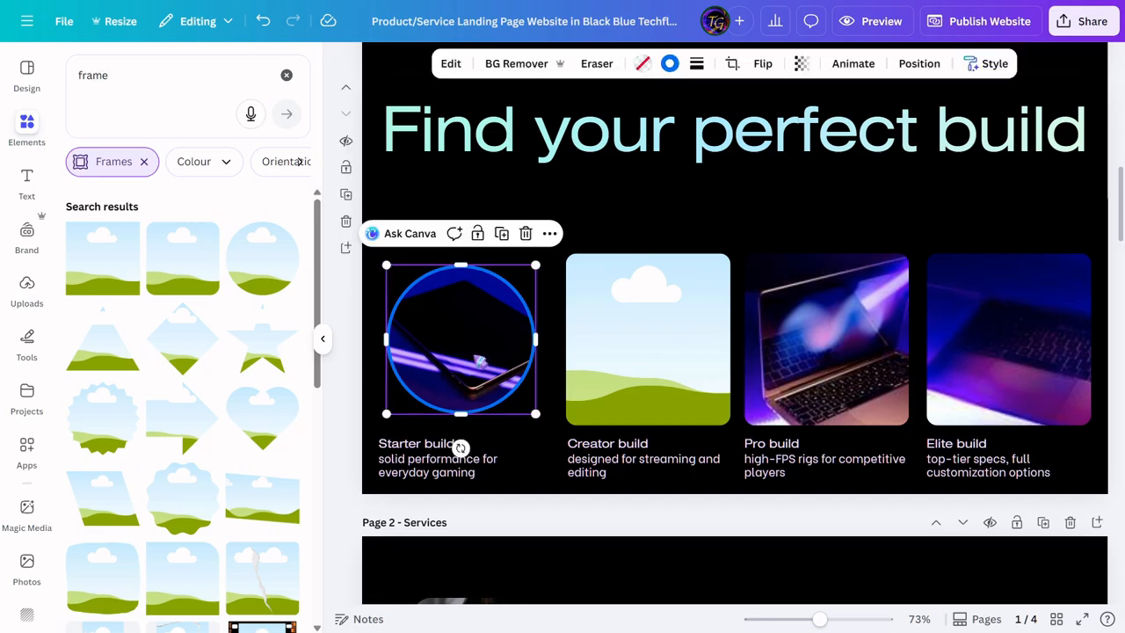
right_click(477, 362)
mouse_move(475, 356)
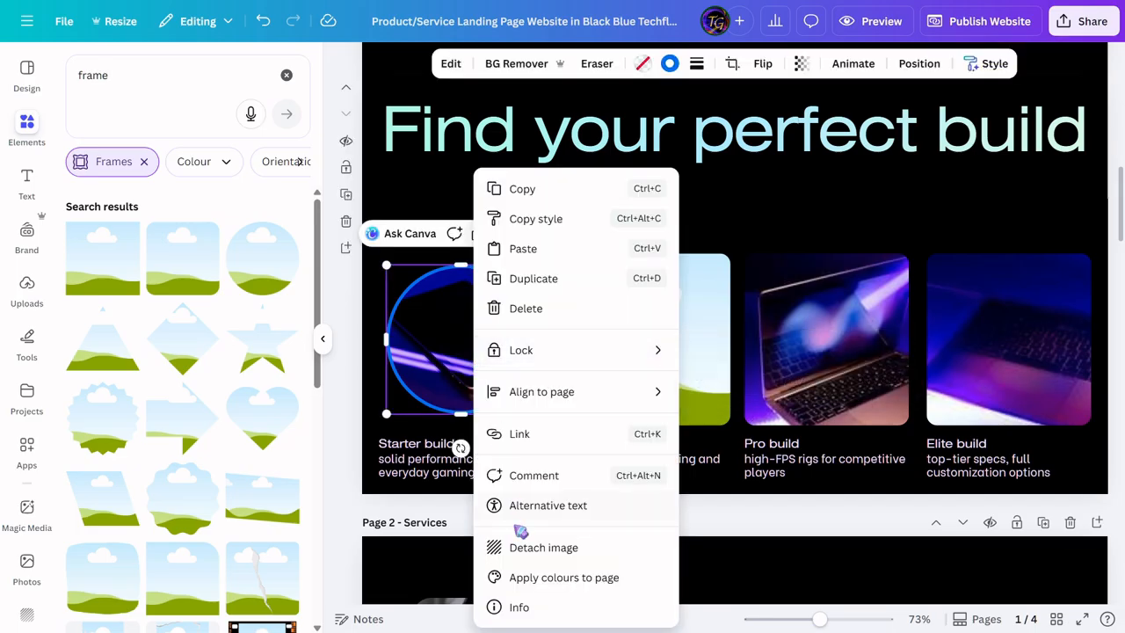
left_click(543, 548)
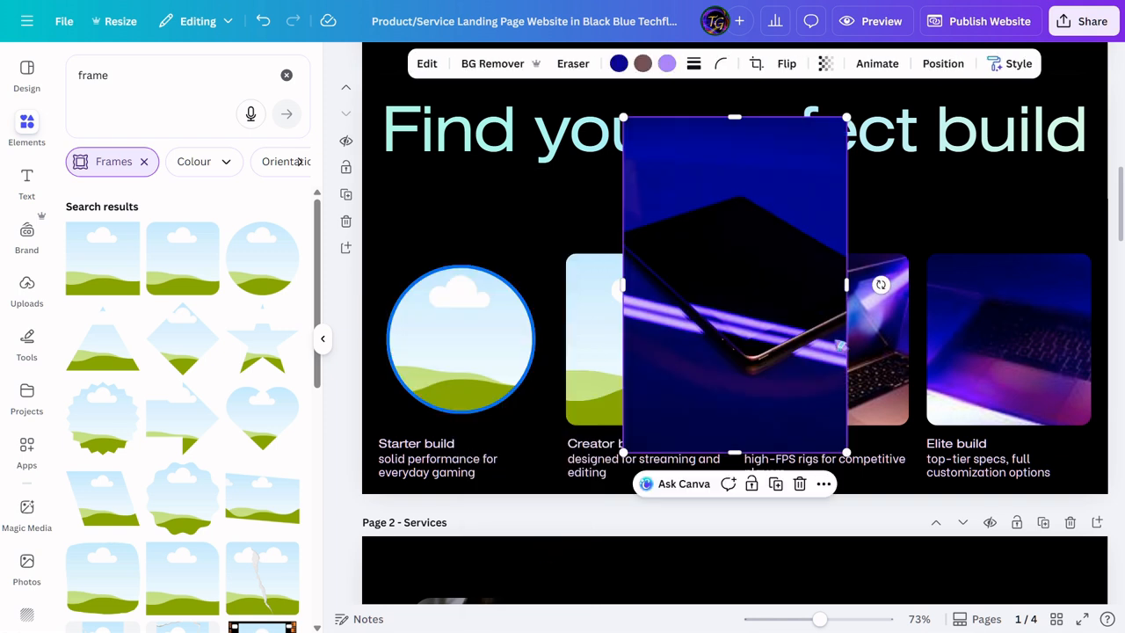
key("Delete")
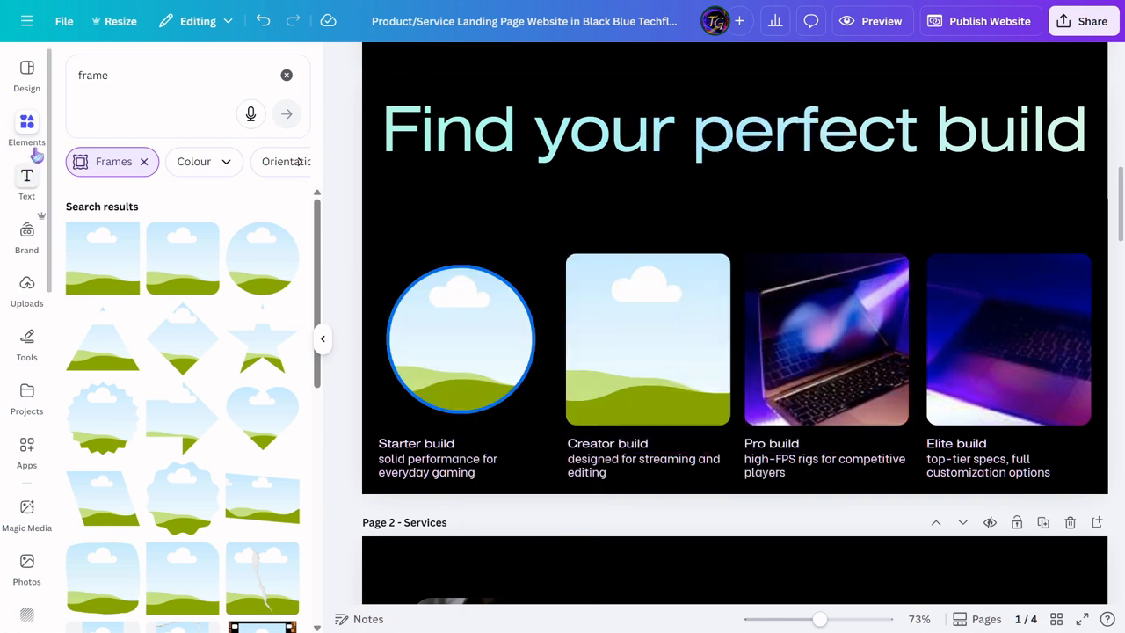
Step: Search the elements library for "cake" and place the strawberry-topped chocolate cake photo in the circular frame
left_click(286, 75)
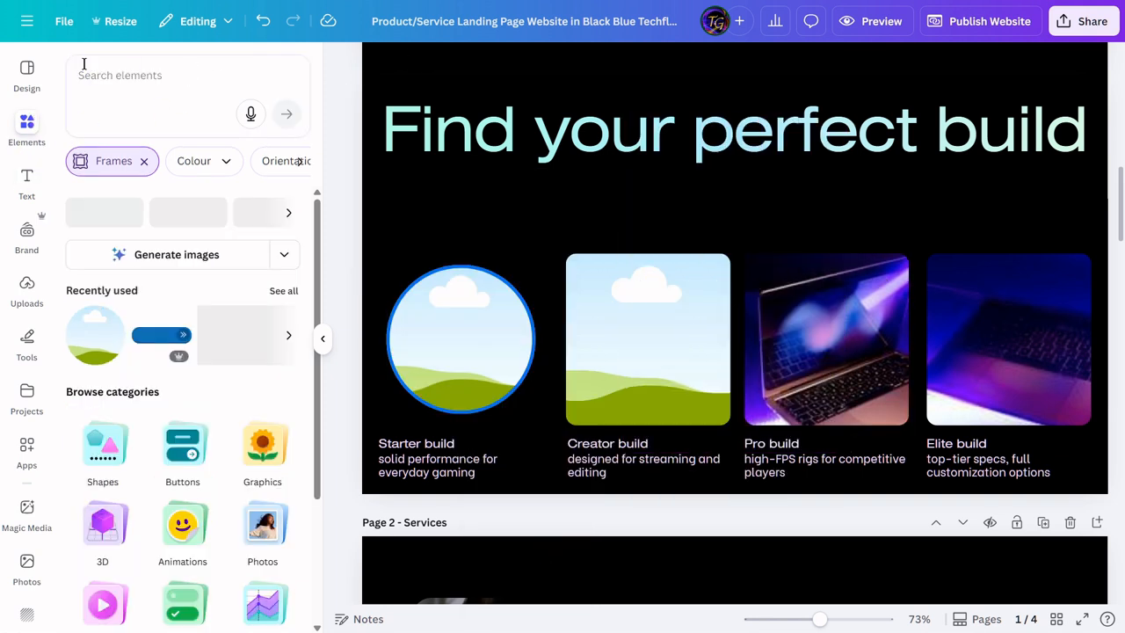
left_click(133, 79)
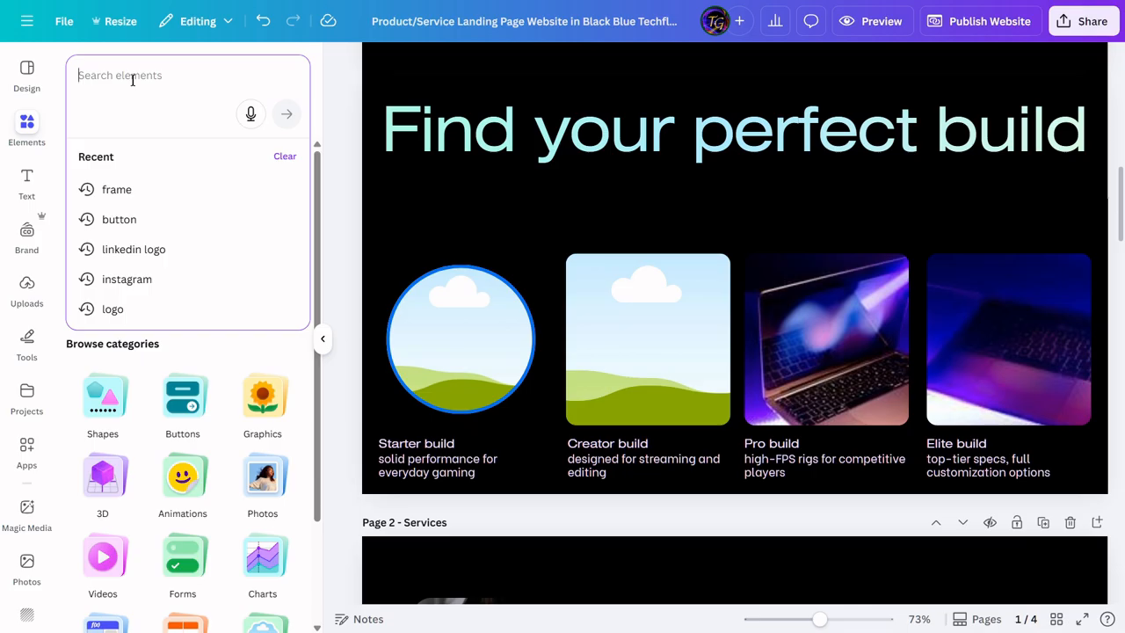
type("cake")
key("Return")
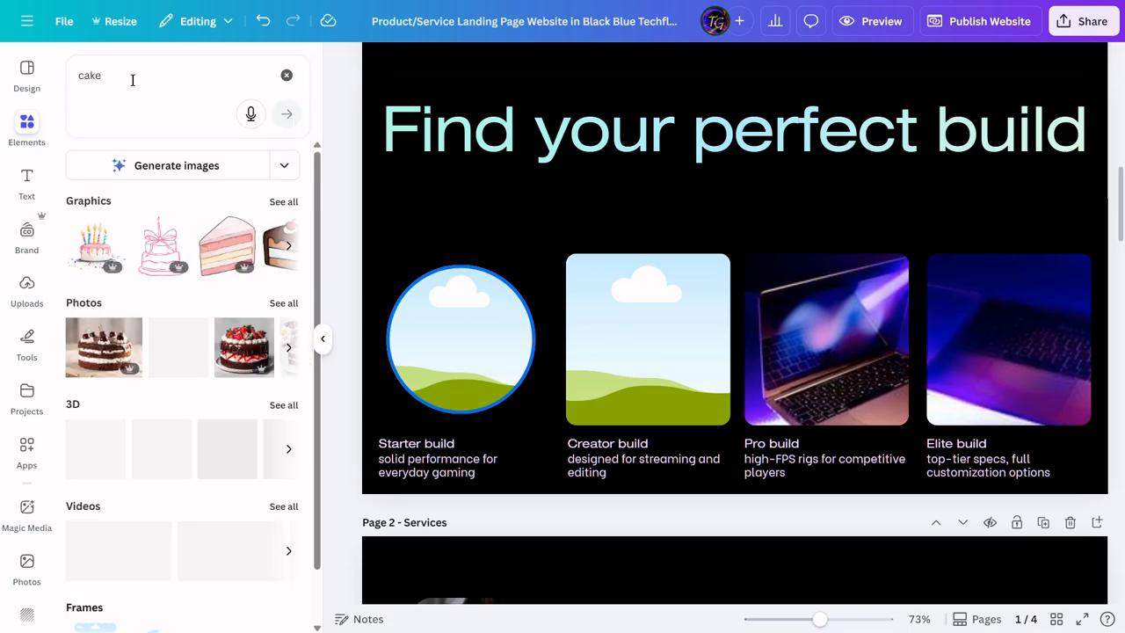
scroll(246, 372, "down", 1)
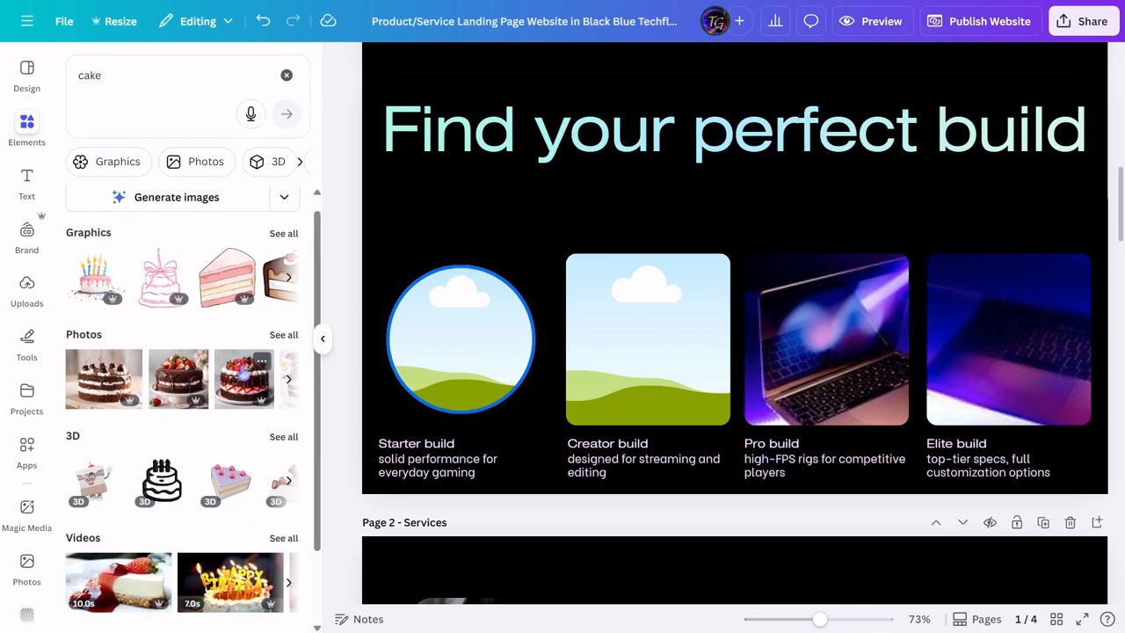
left_click(241, 371)
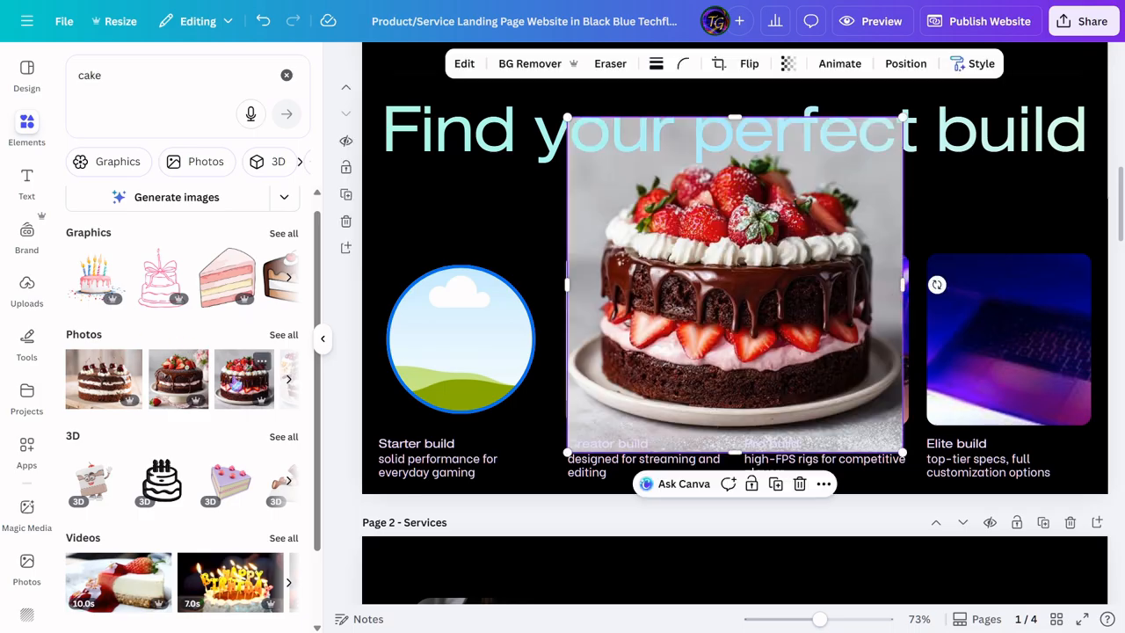
left_click_drag(739, 269, 443, 361)
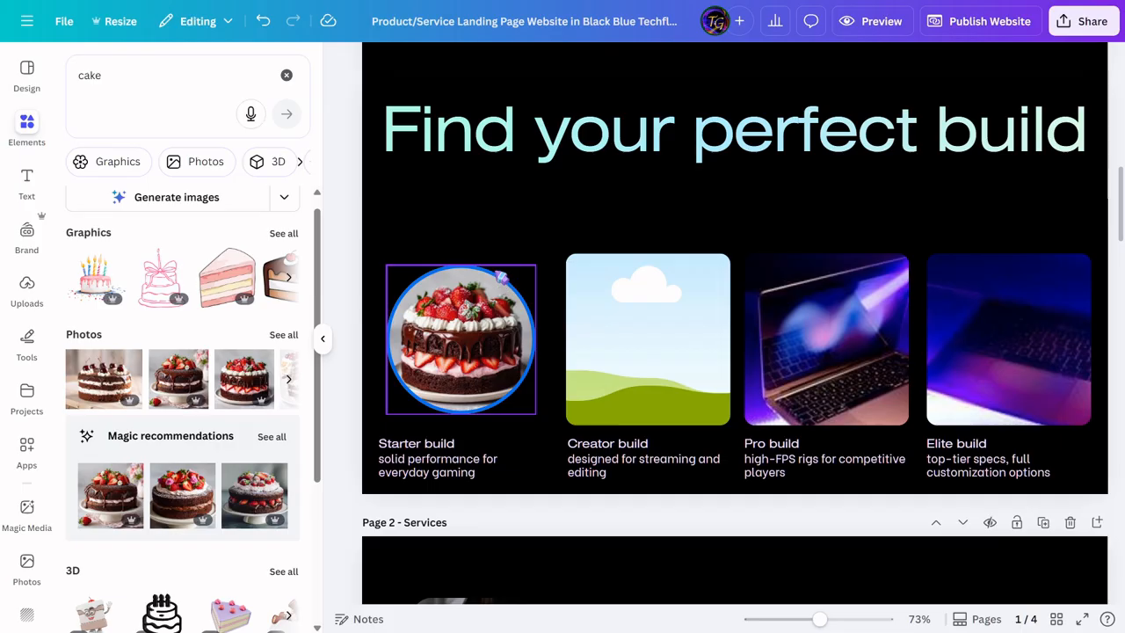
Step: Set the stroke around the circular cake photo to the custom yellow #EFDE00
left_click(499, 280)
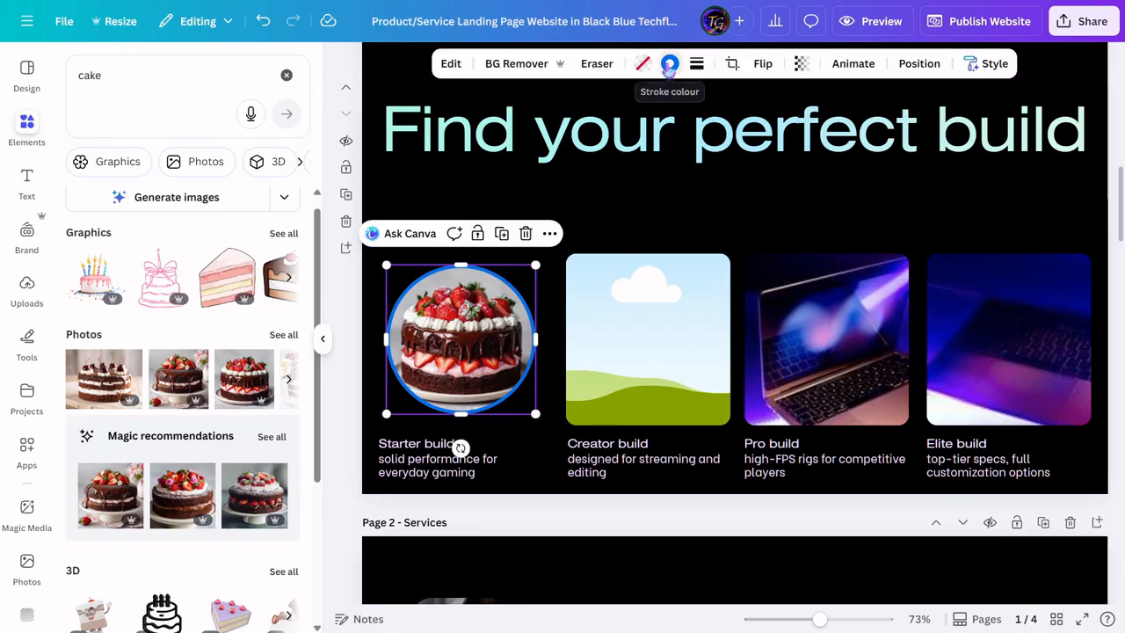
left_click(670, 64)
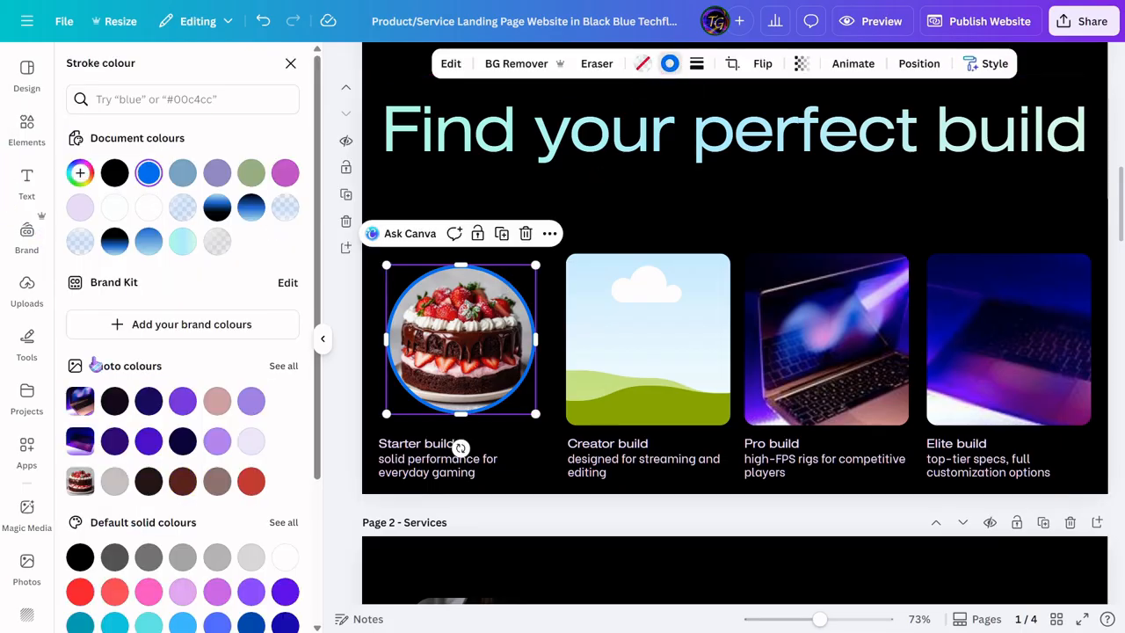
left_click(80, 174)
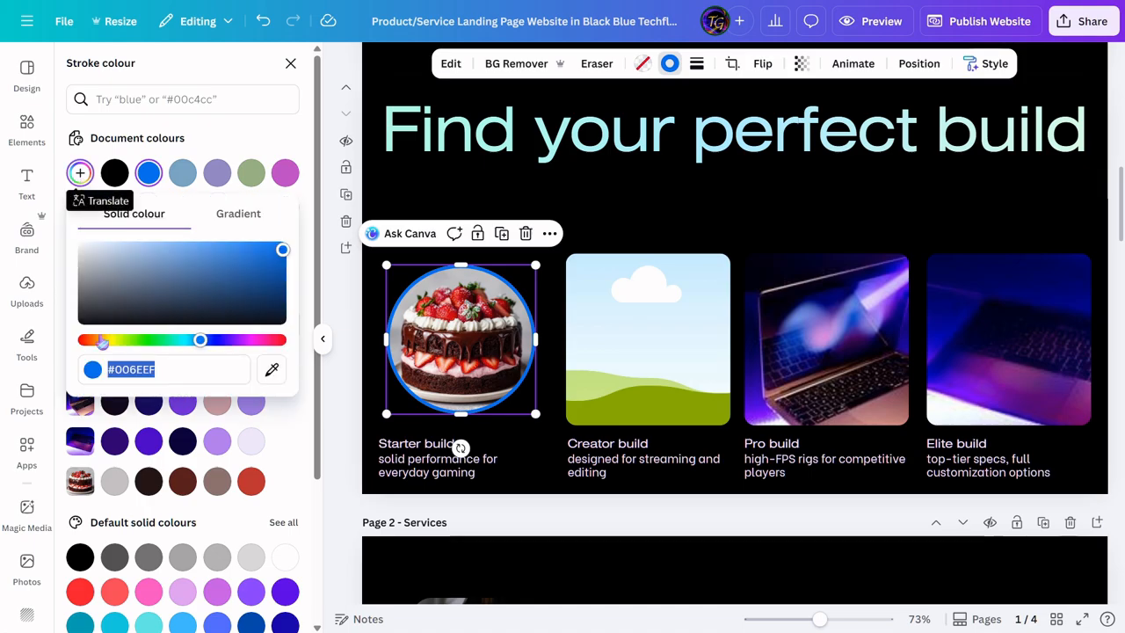
left_click(112, 340)
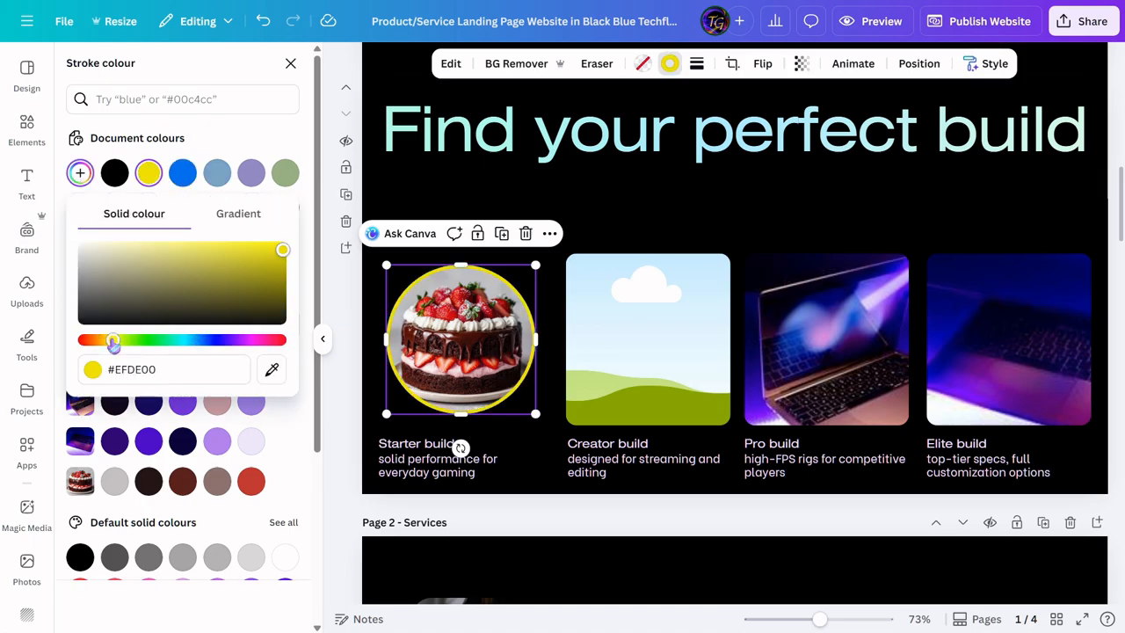
Step: Delete the three rounded-square frames above "Creator build", "Pro build" and "Elite build"
left_click(653, 183)
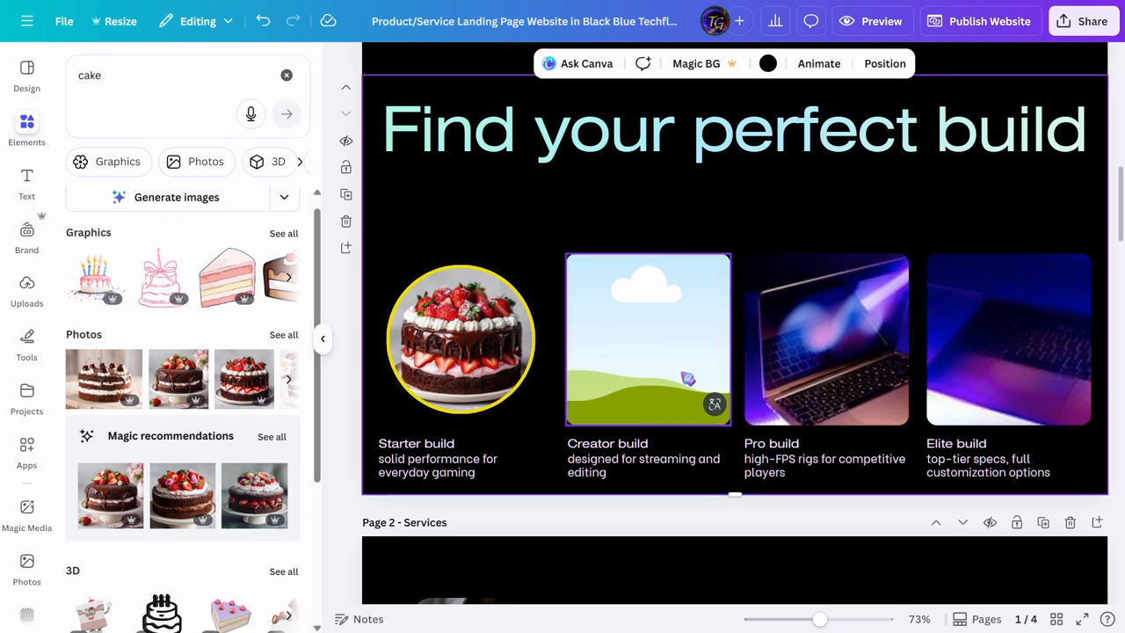
left_click(676, 379)
key("Delete")
left_click(882, 364)
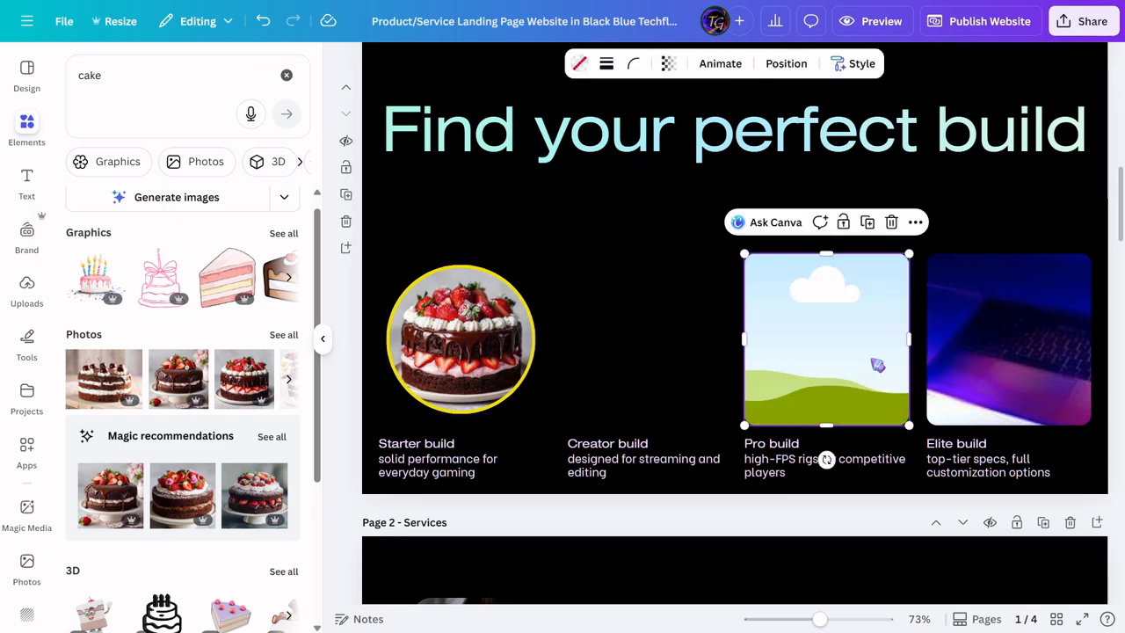
key("Delete")
left_click(1017, 355)
key("Delete")
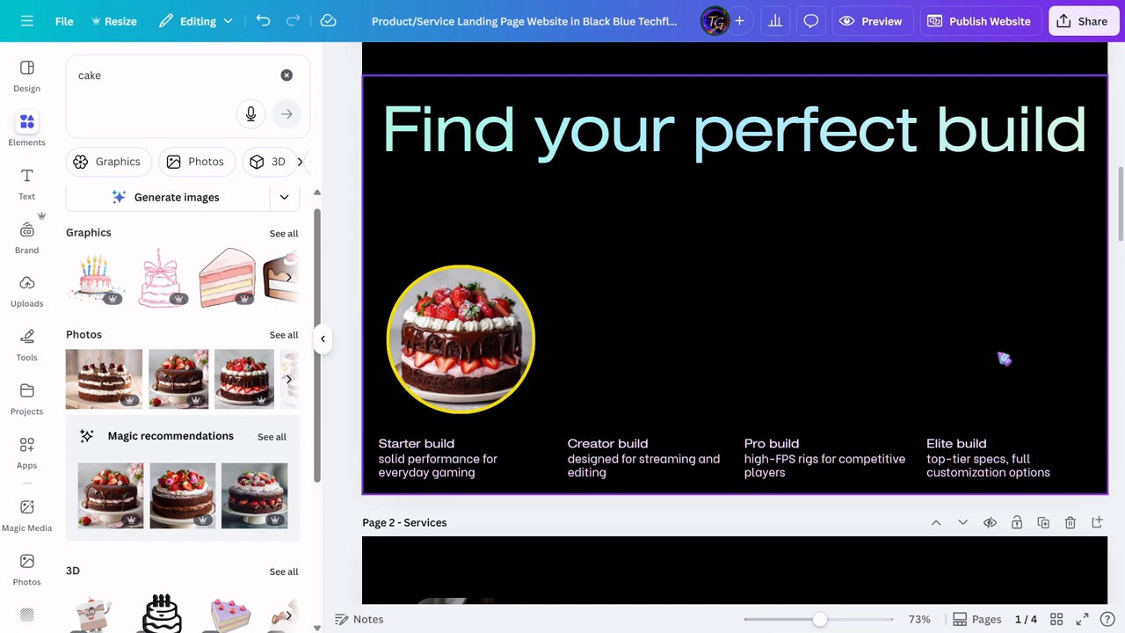
Step: Duplicate the circular cake photo three times and place the copies above "Creator build", "Pro build" and "Elite build"
left_click(489, 356)
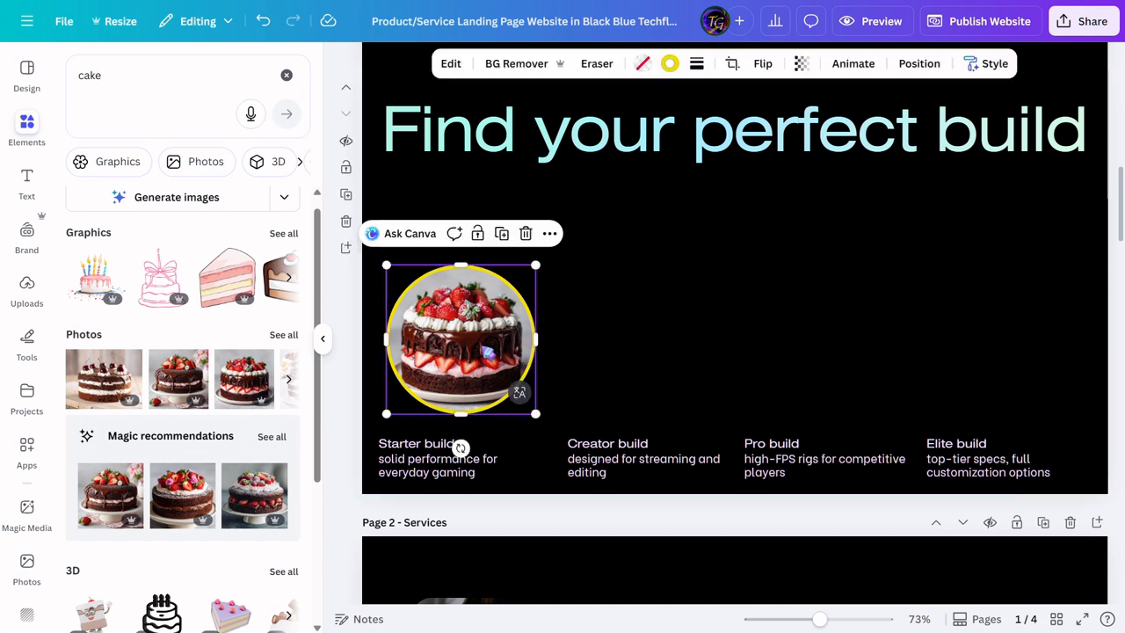
key("ctrl+d")
left_click_drag(482, 343, 646, 334)
left_click(471, 340)
key("ctrl+d")
left_click_drag(471, 340, 820, 336)
key("ctrl+v")
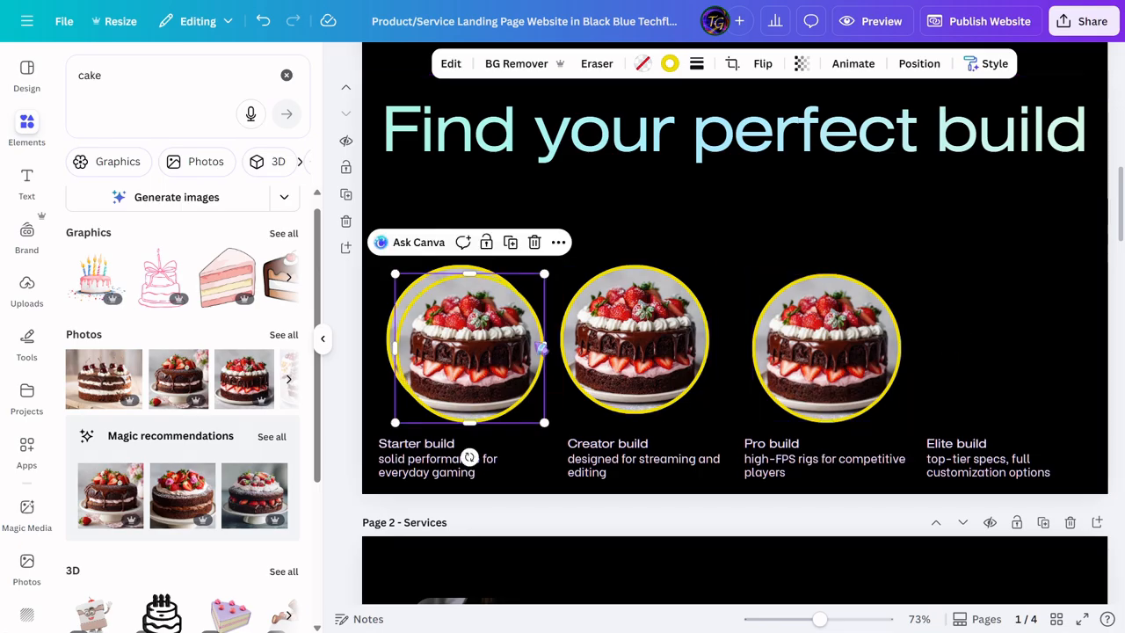
left_click_drag(497, 333, 1040, 330)
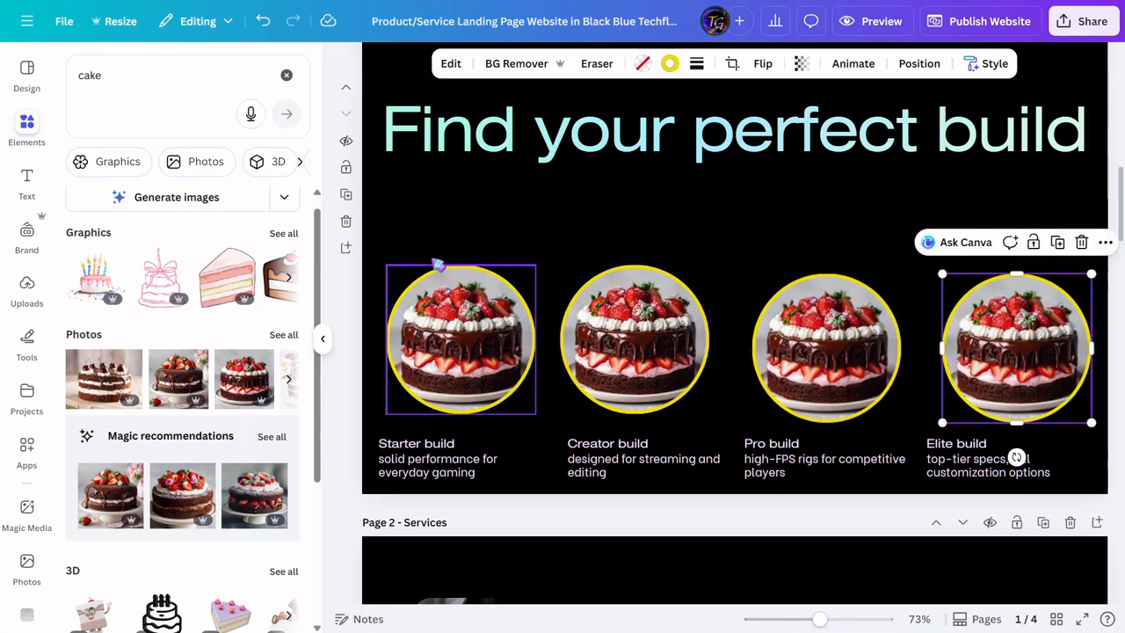
Step: Space the four circular cake photos evenly both horizontally and vertically, and line them up in one row with Tidy up
left_click(451, 307)
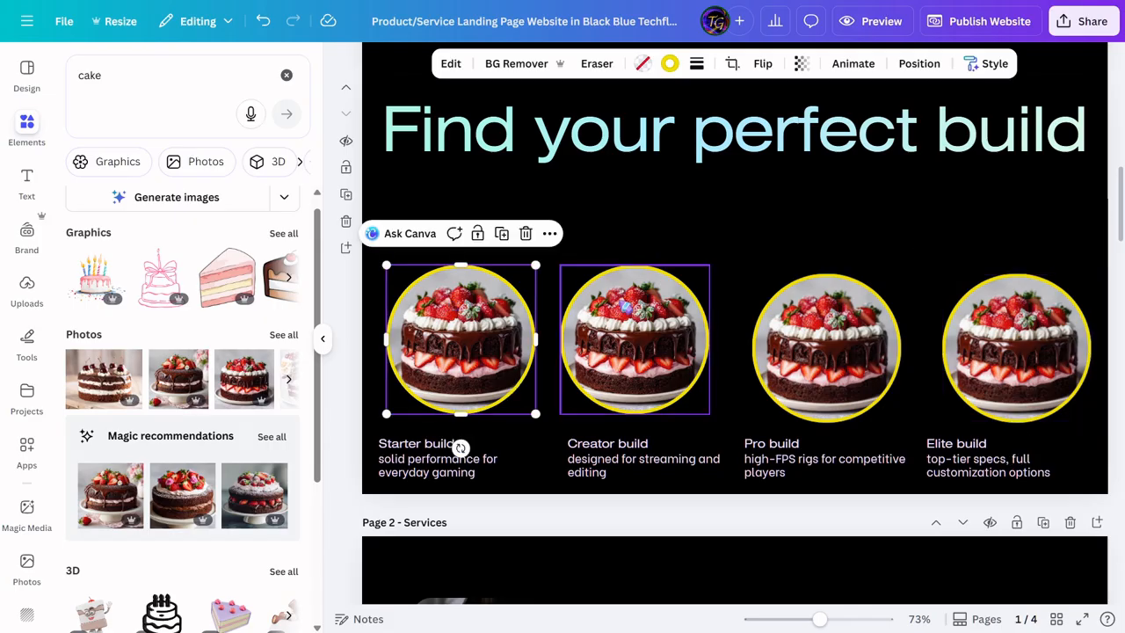
left_click(624, 306, "shift")
left_click(822, 321, "shift")
left_click(1053, 332, "shift")
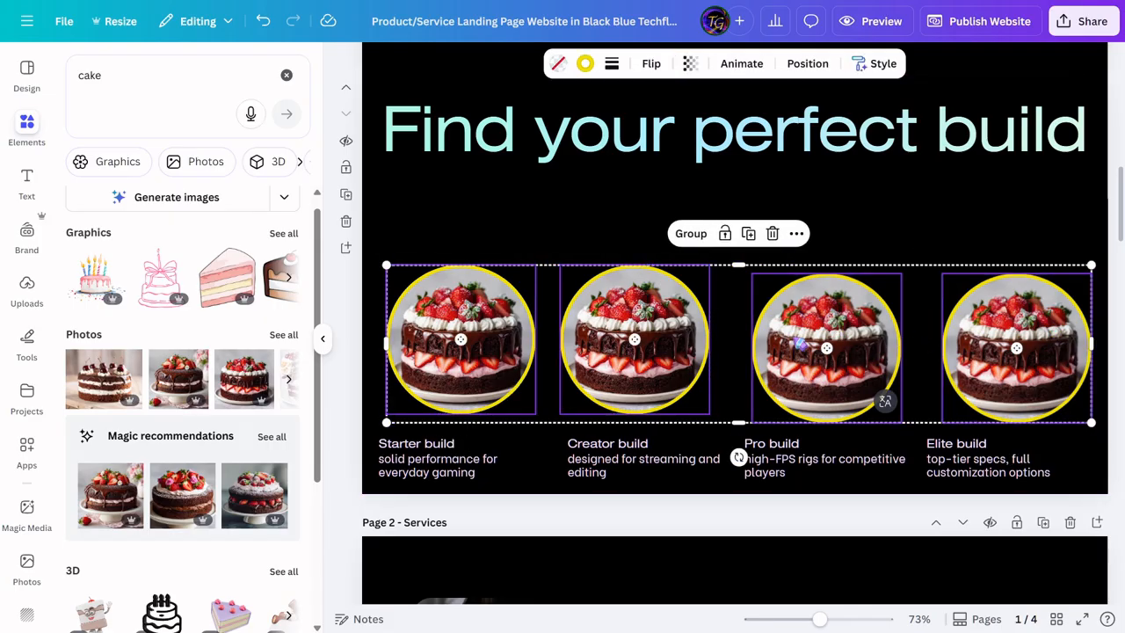
left_click(803, 65)
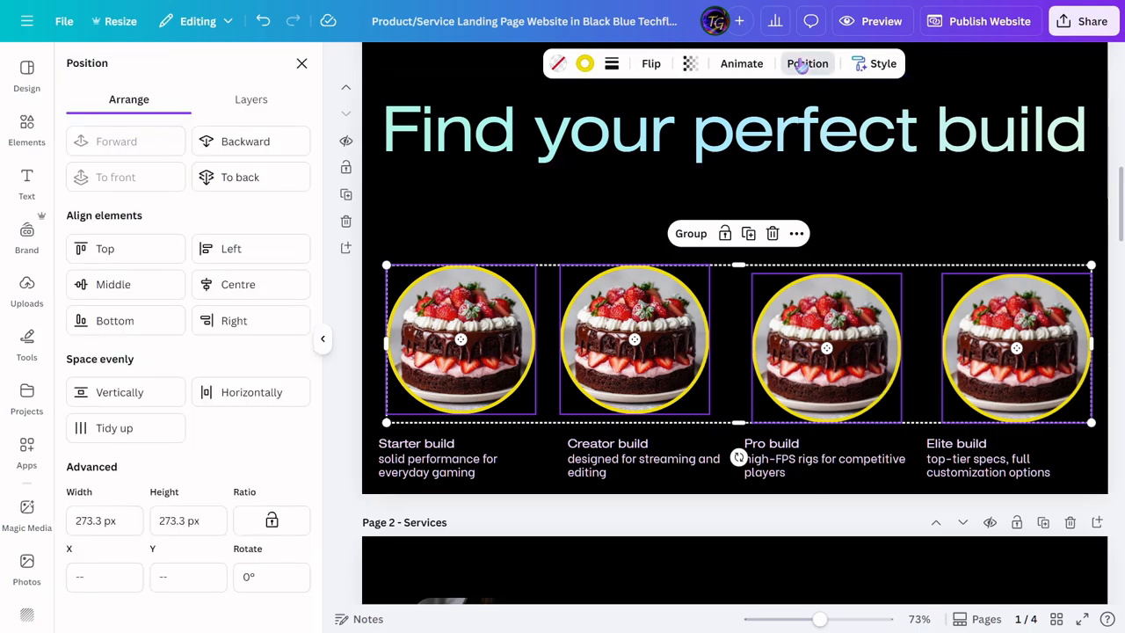
left_click(225, 395)
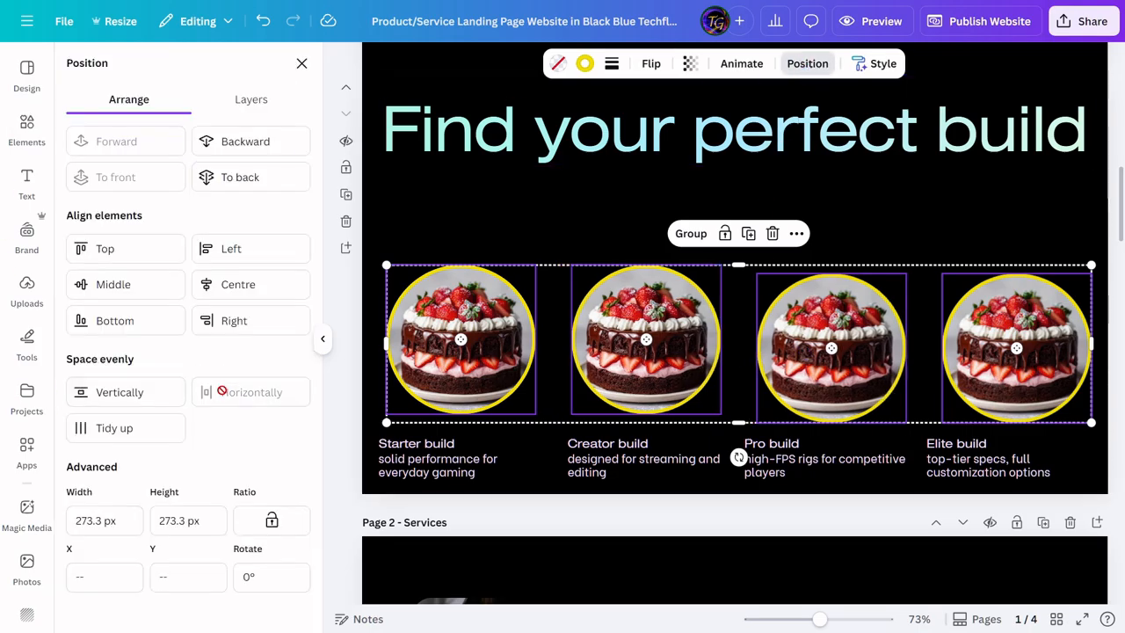
left_click(109, 395)
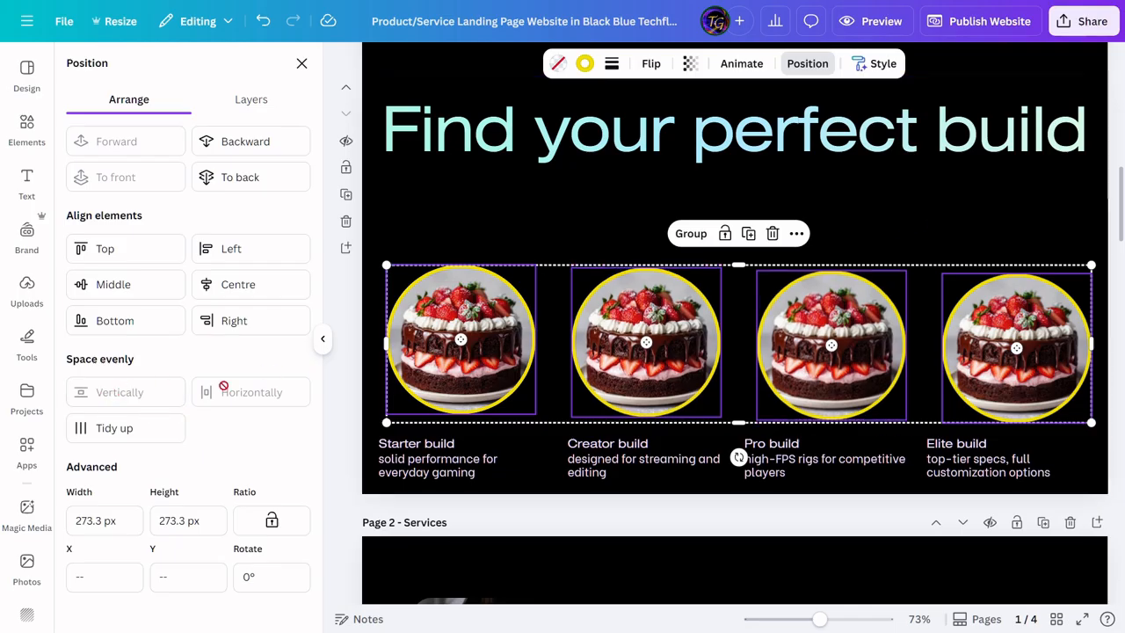
left_click(116, 431)
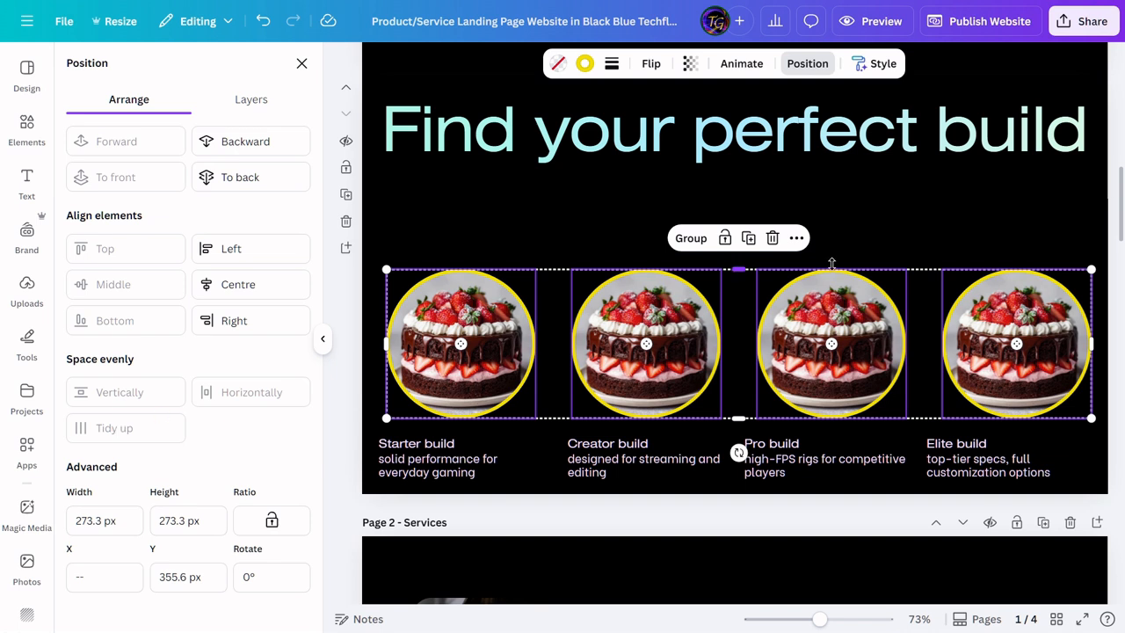
left_click(914, 238)
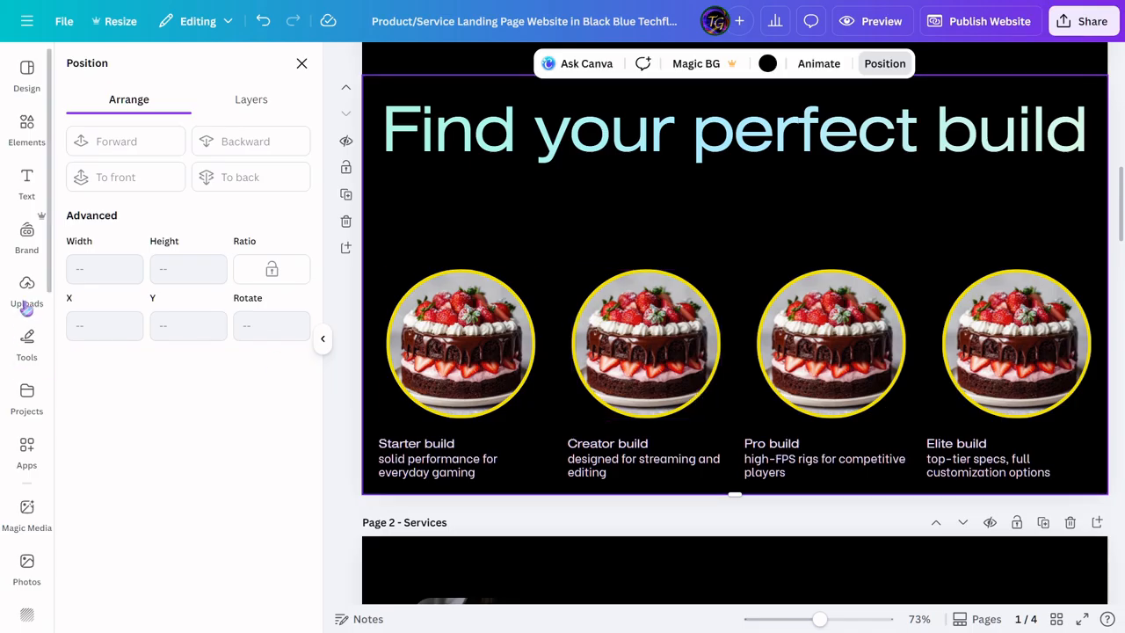
Step: Space the four build text blocks beneath the cake photos evenly with Tidy up
left_click(412, 470)
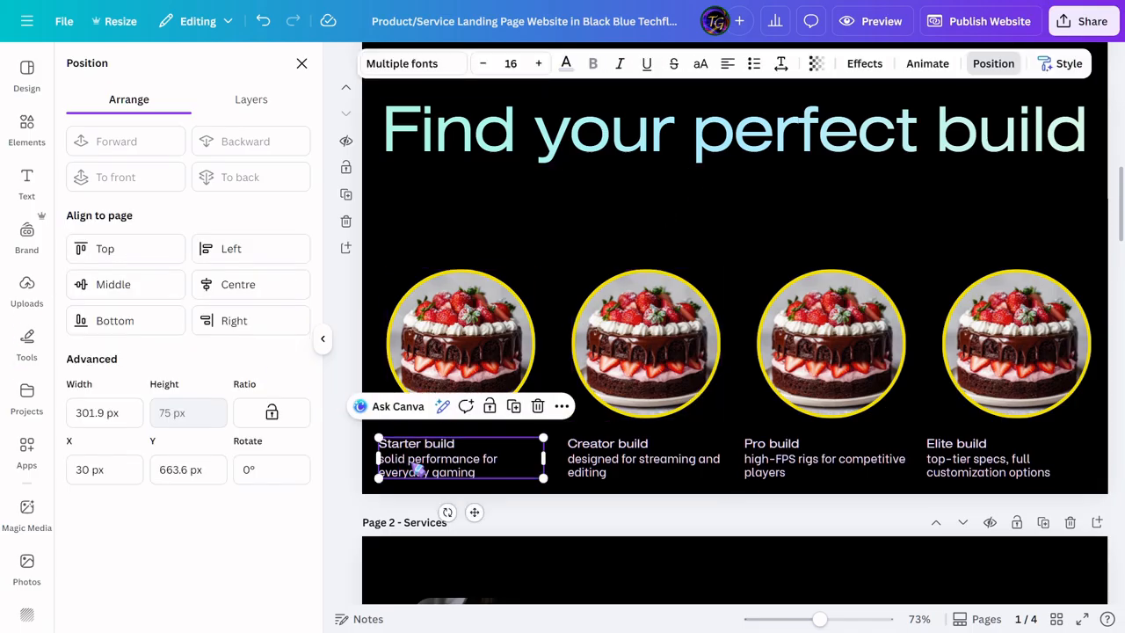
left_click(593, 466, "shift")
left_click(821, 458, "shift")
left_click(985, 451, "shift")
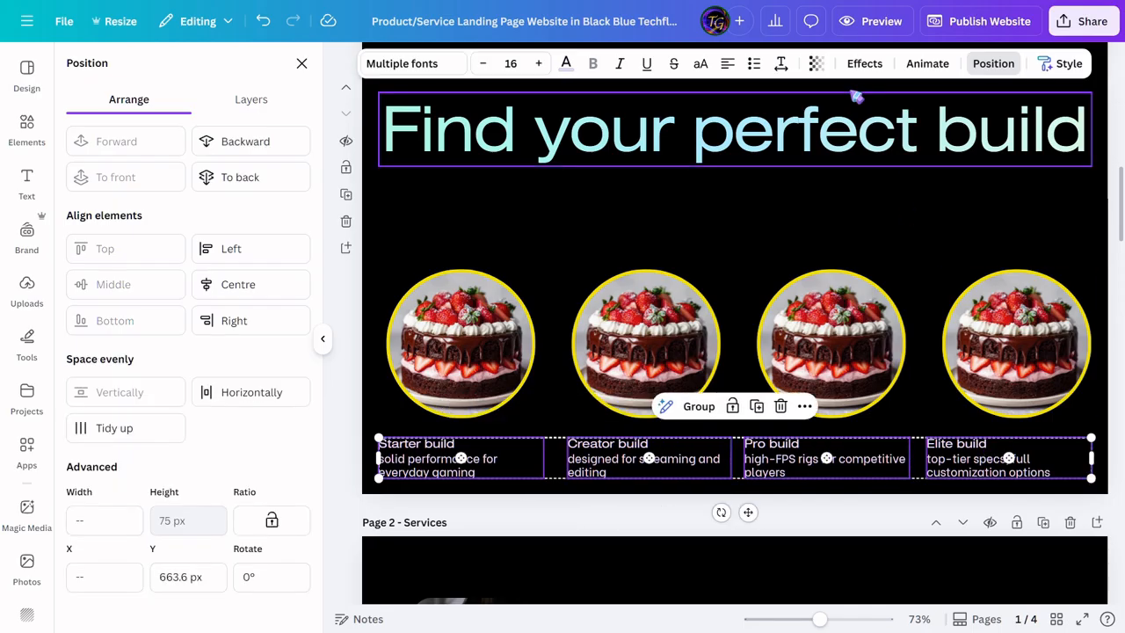
left_click(95, 428)
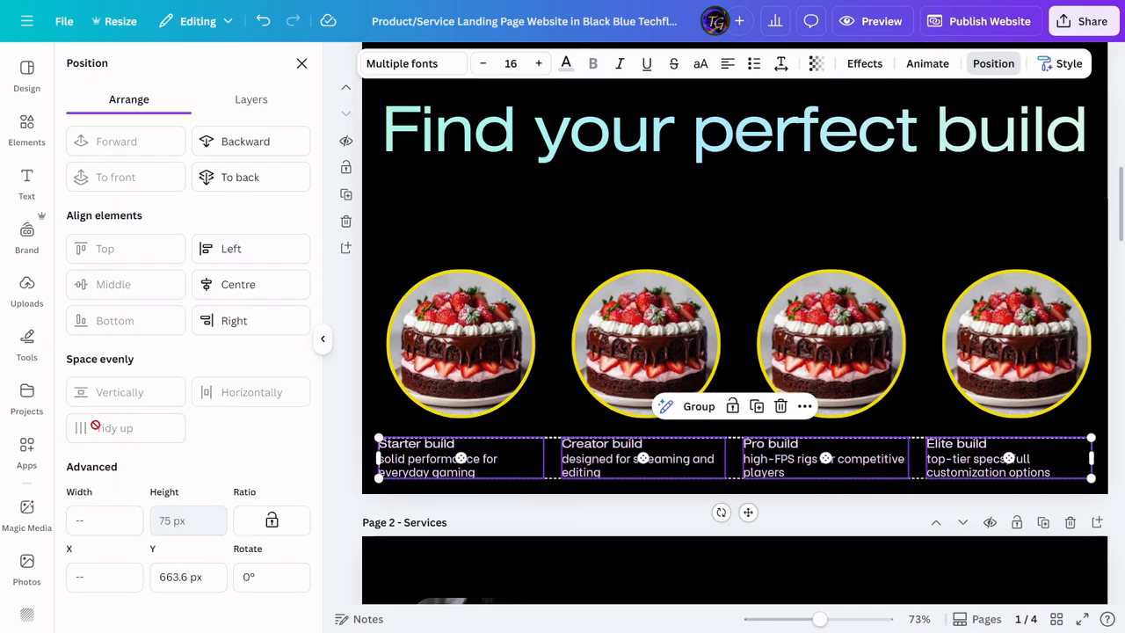
left_click(838, 193)
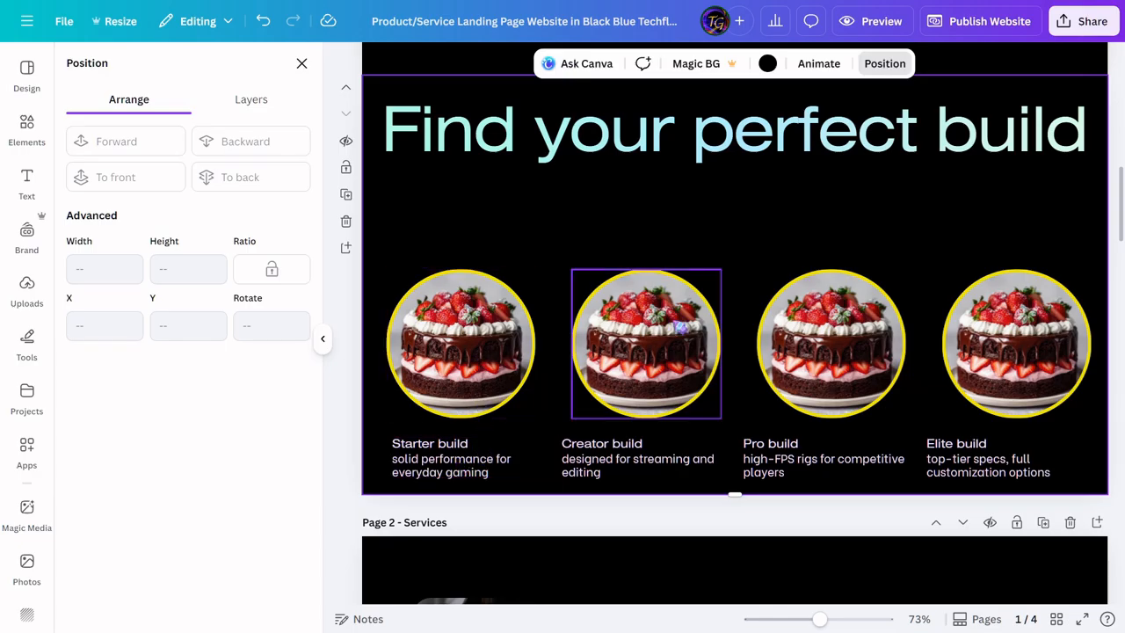
Step: Replace the circular photo above "Creator build" with the red velvet cake slice from the full cake photo results
left_click(652, 339)
left_click(652, 339)
key("Delete")
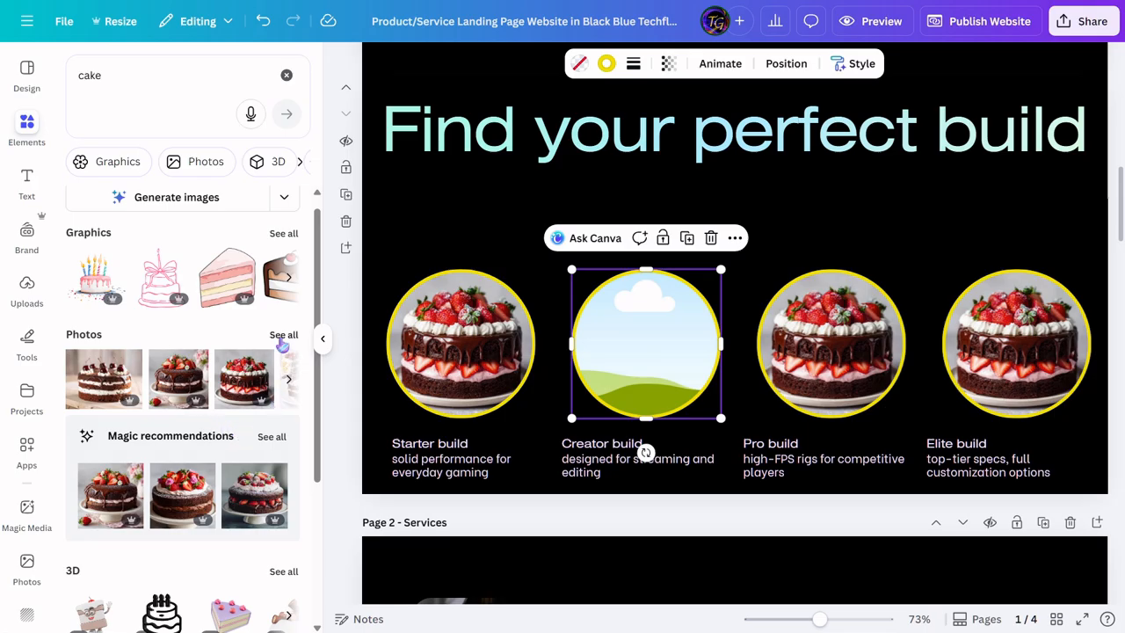
left_click(283, 334)
scroll(209, 477, "down", 5)
scroll(208, 478, "down", 3)
left_click(216, 369)
left_click_drag(697, 304, 709, 368)
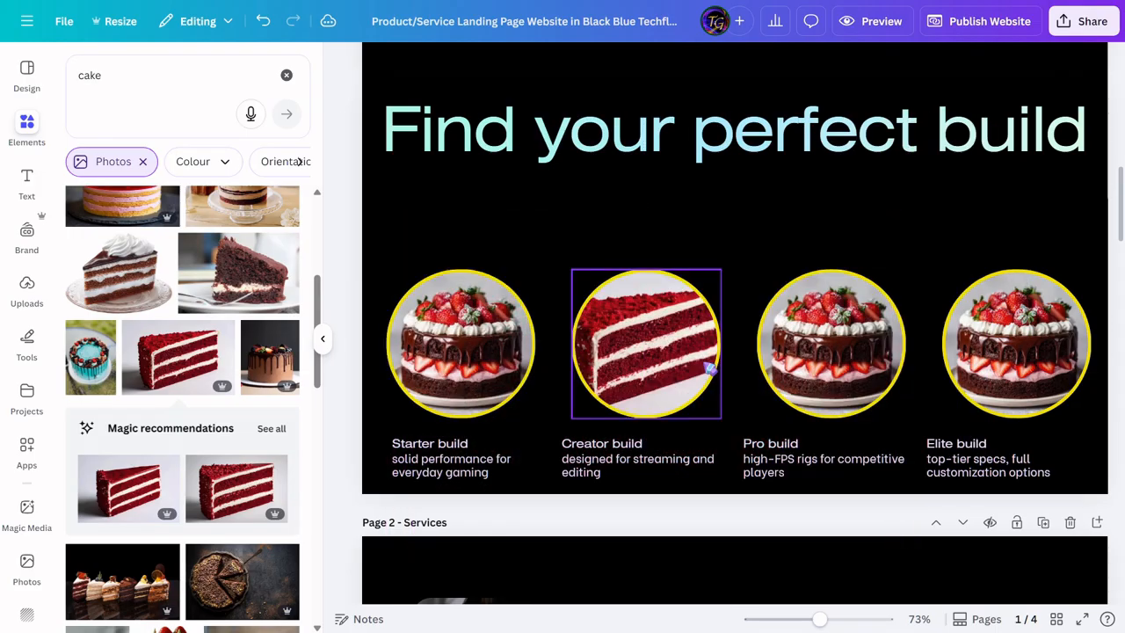
Step: Replace the circular photo above "Pro build" with the turquoise chocolate-drip cake photo
left_click(856, 381)
key("Delete")
left_click(101, 330)
left_click_drag(781, 310, 1070, 370)
Step: Replace the circular photo above "Elite build" with the pink floral cake photo
left_click(1022, 340)
key("Delete")
scroll(198, 378, "down", 4)
left_click(137, 485)
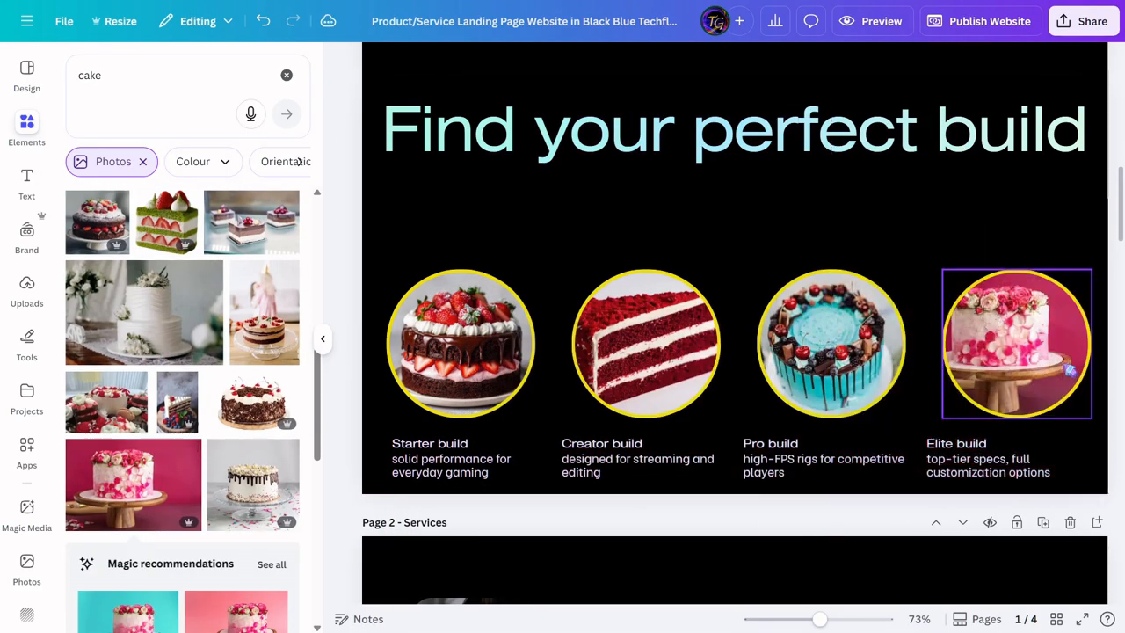
left_click(993, 183)
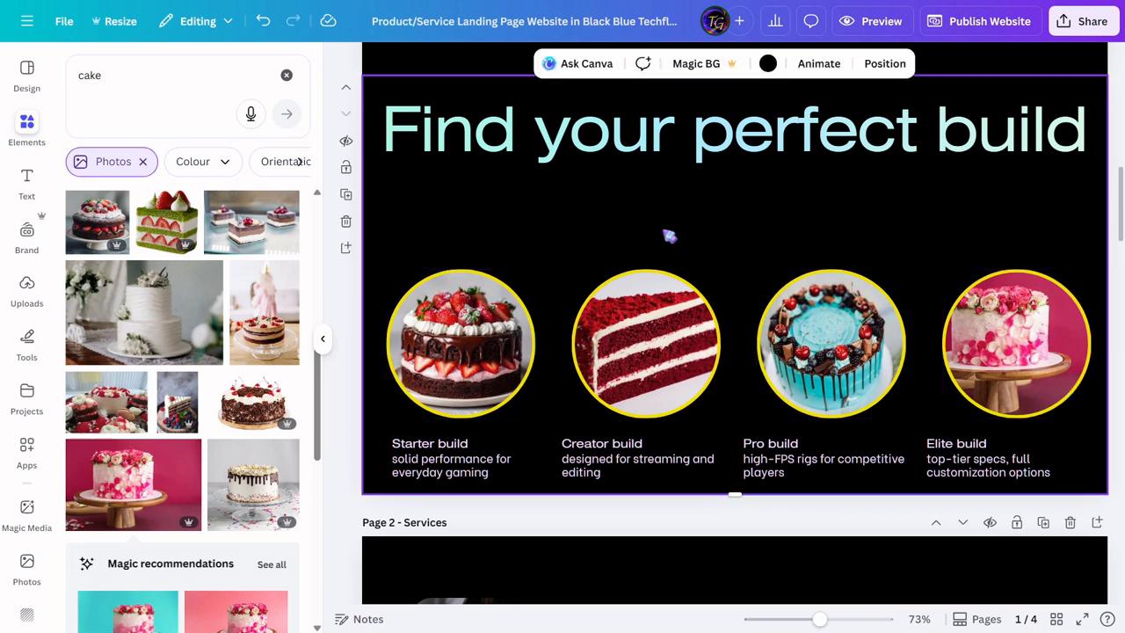
scroll(670, 236, "down", 5)
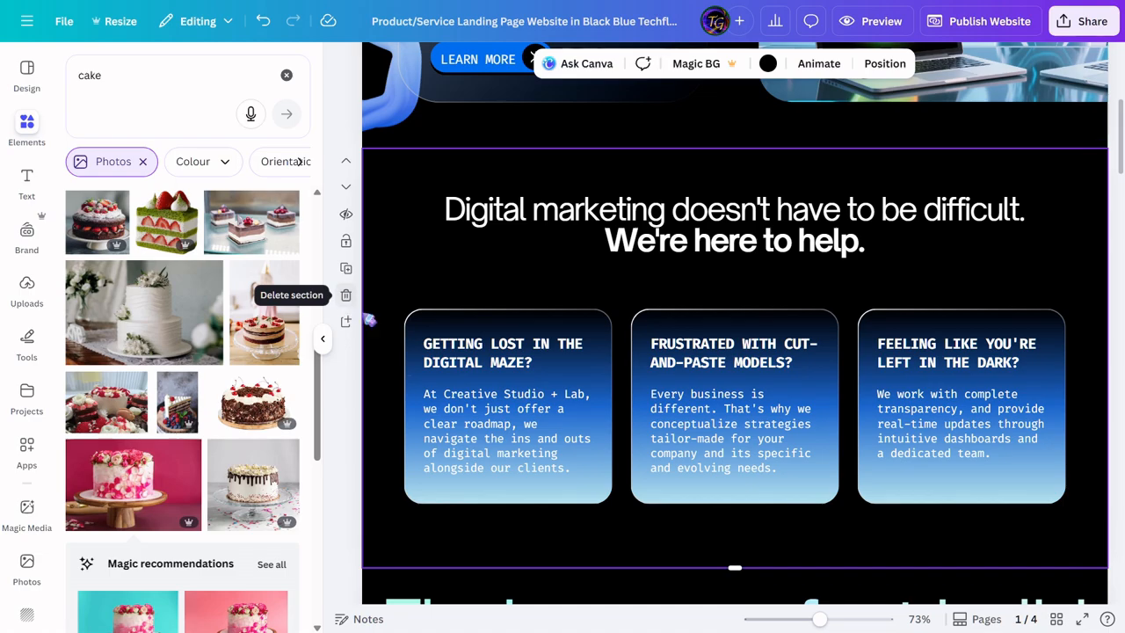
scroll(445, 426, "down", 9)
scroll(476, 362, "up", 4)
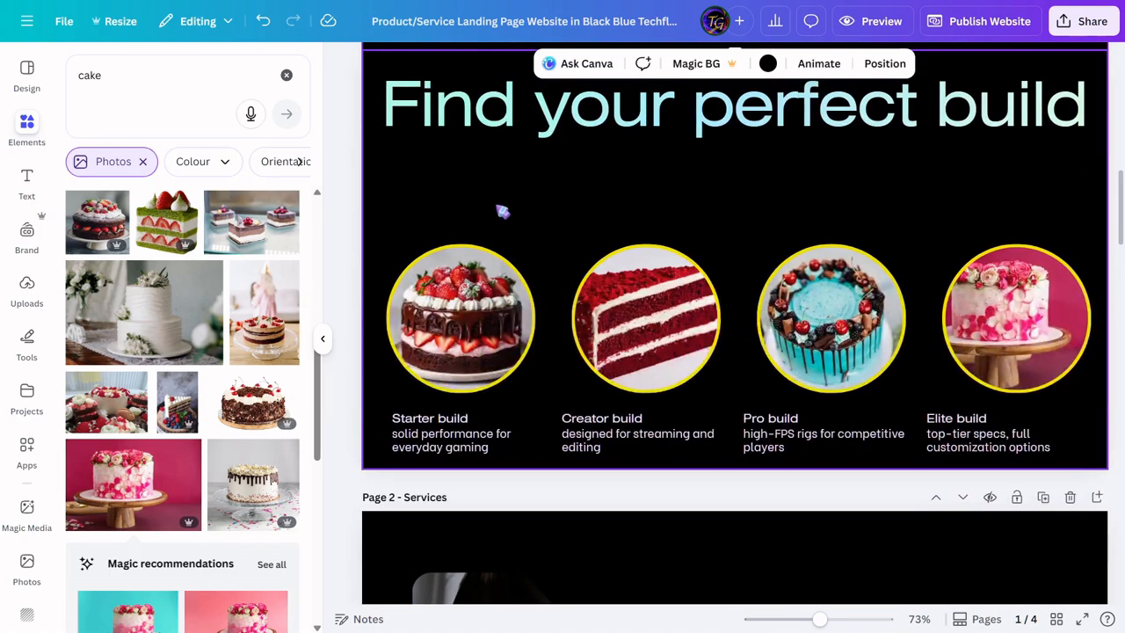
left_click(346, 196)
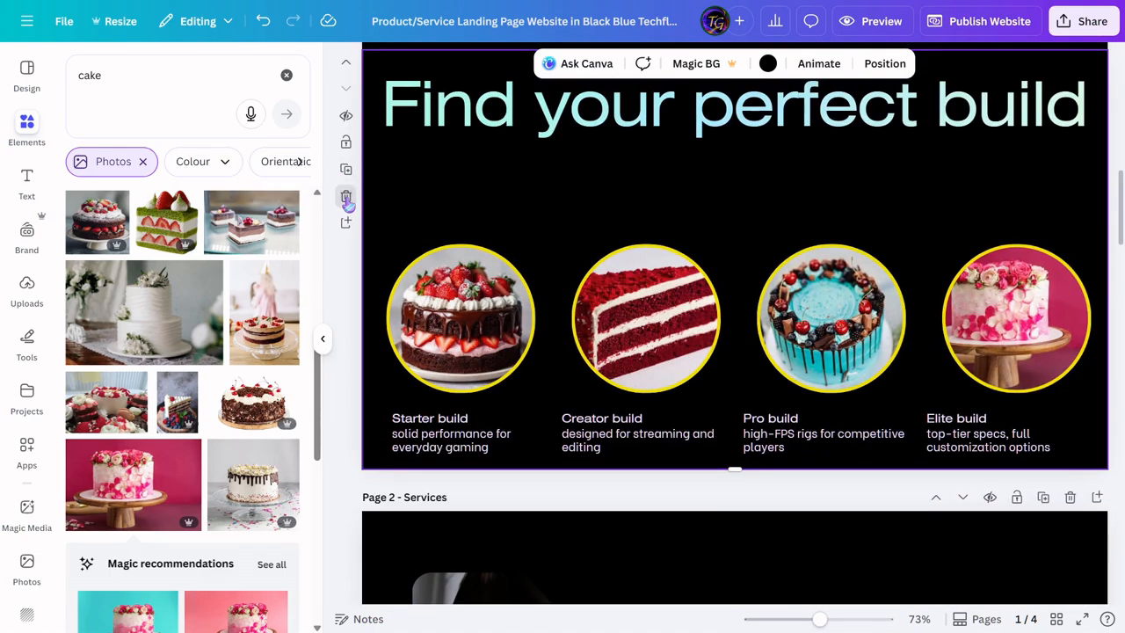
Step: Search the graphics for "social media icon" and add the white LinkedIn logo to the "Make your mark in the digital world" section on page 3
scroll(639, 493, "up", 1)
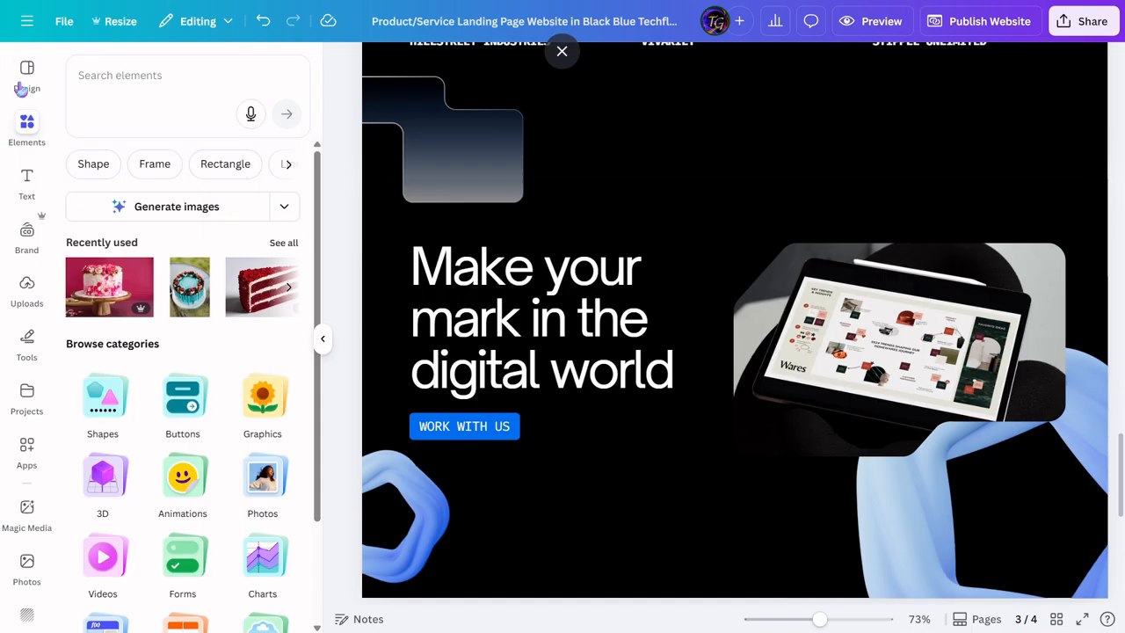
left_click(135, 82)
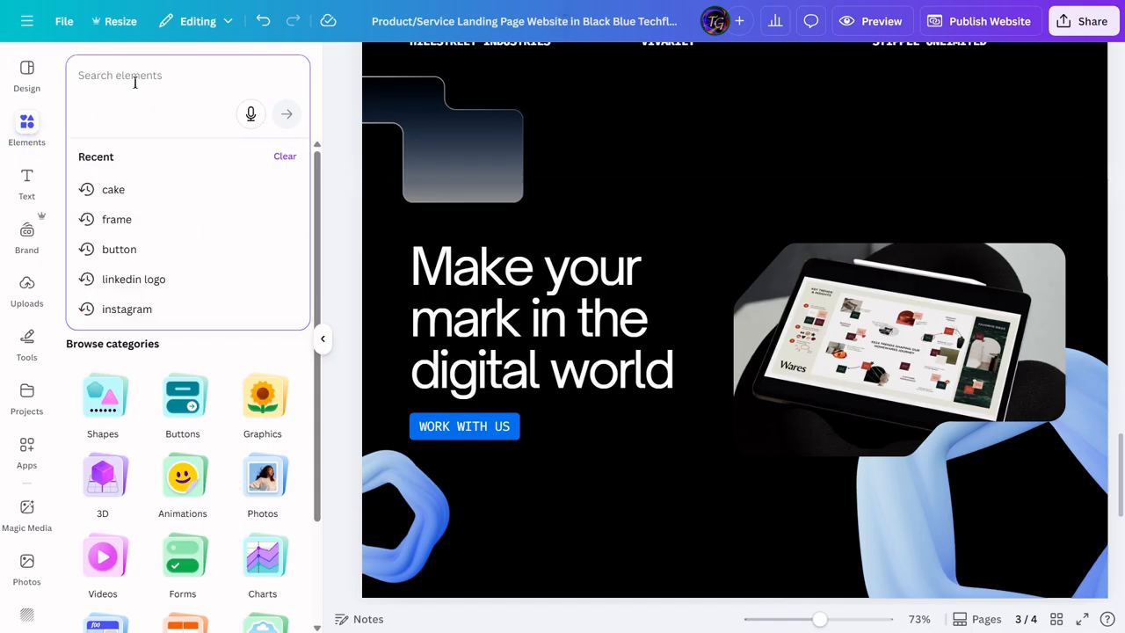
type("soci")
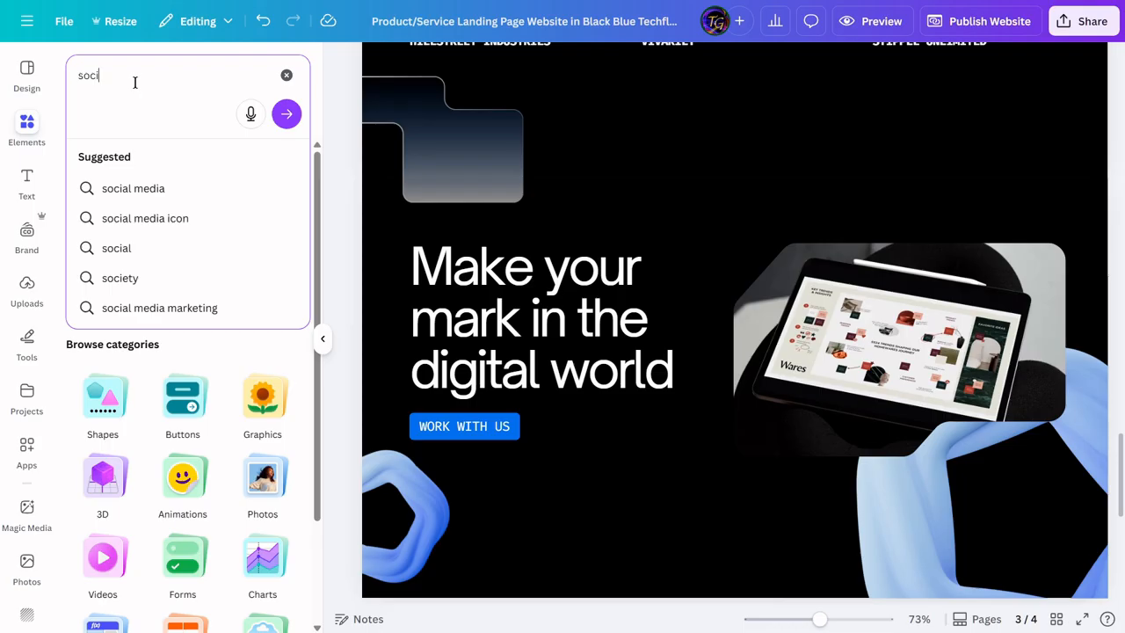
key("Down")
key("Down")
key("Return")
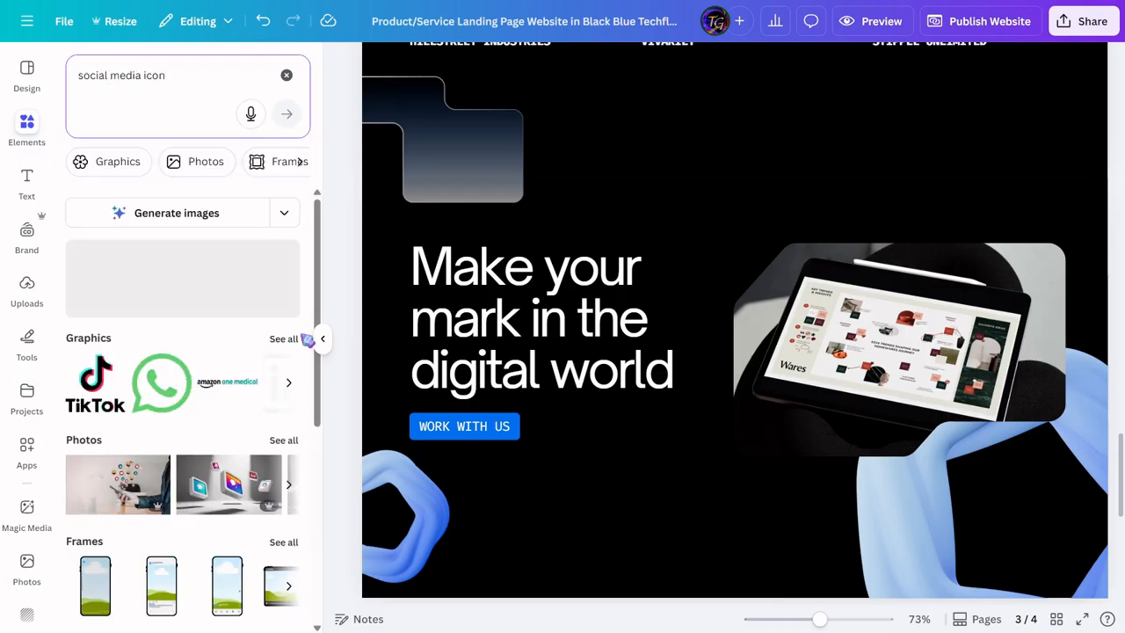
left_click(292, 340)
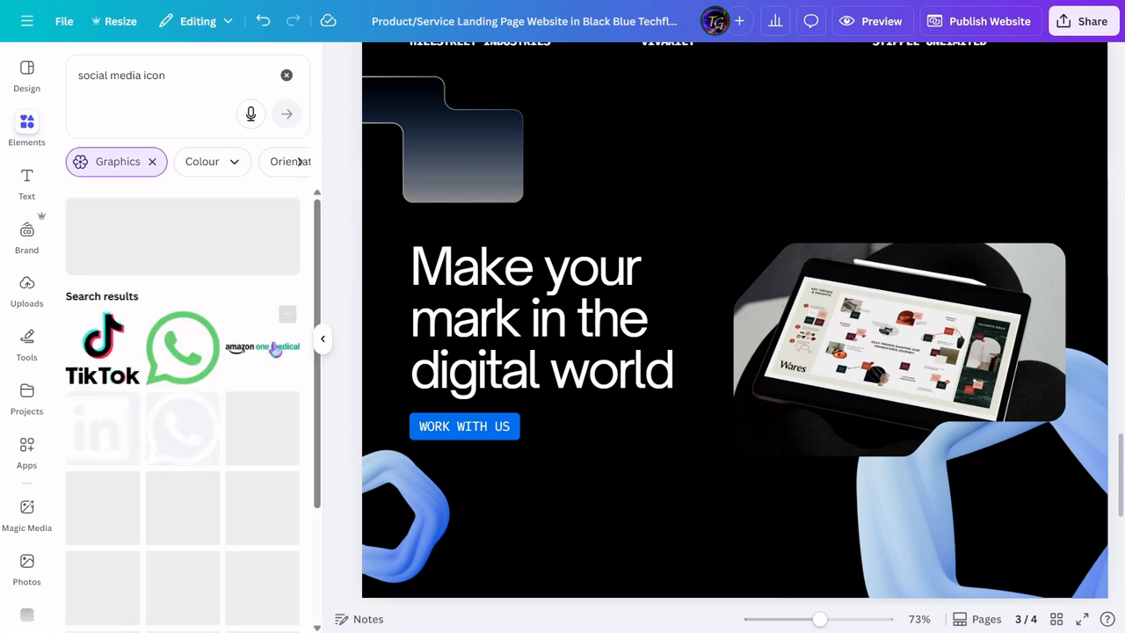
scroll(151, 371, "down", 3)
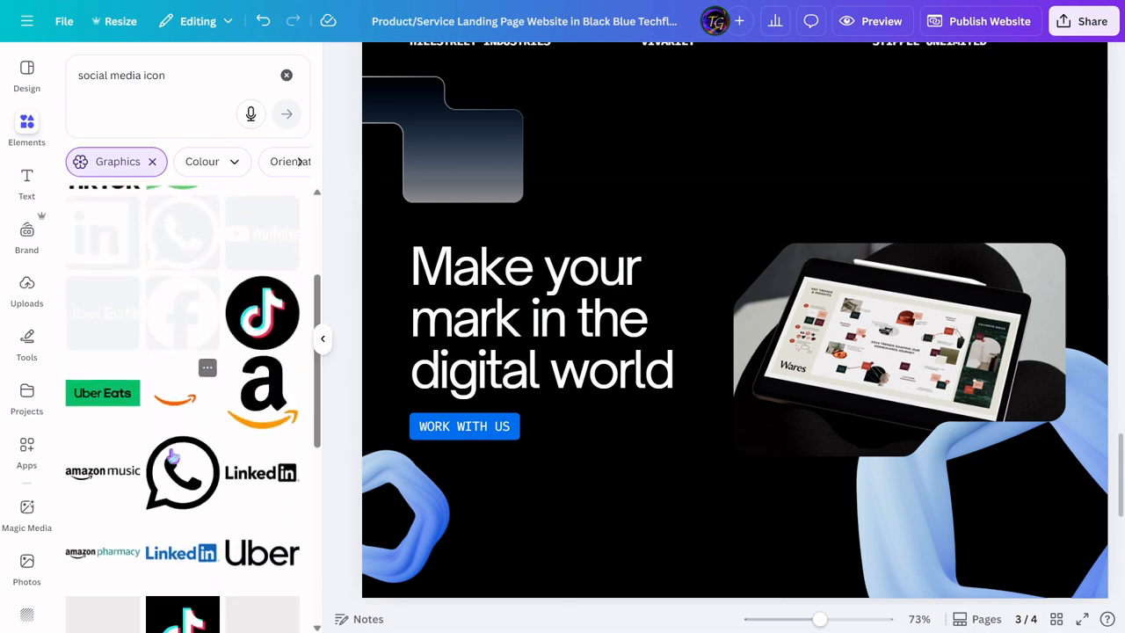
left_click(109, 240)
left_click_drag(759, 378, 631, 499)
Step: Shrink the LinkedIn logo to about 72 × 62 and place it below the "WORK WITH US" button
left_click_drag(693, 594, 539, 463)
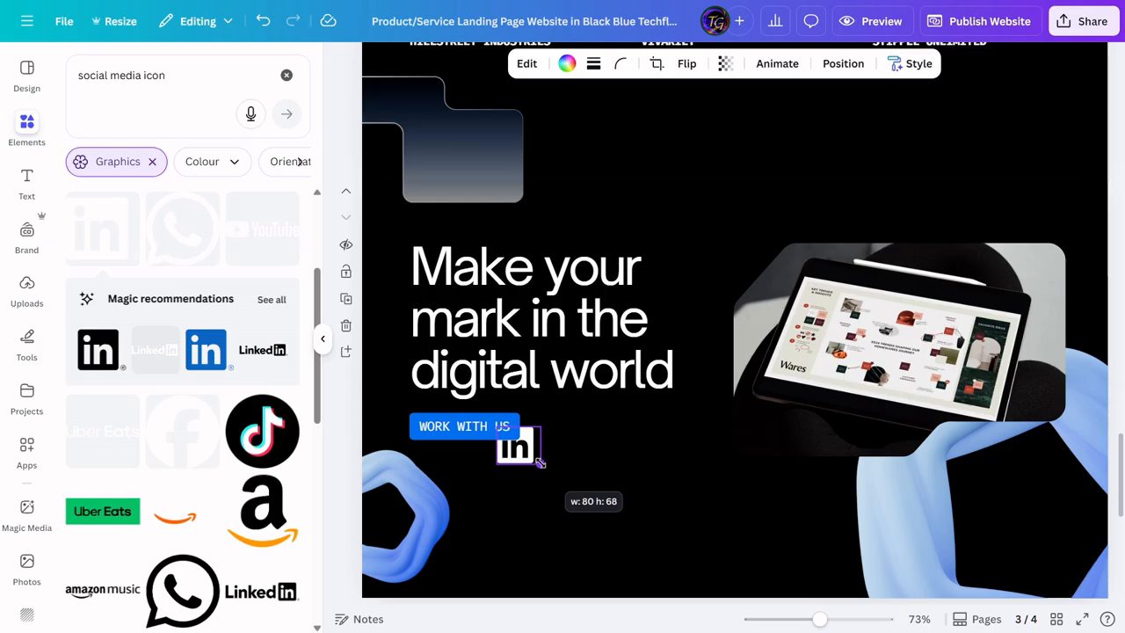
left_click_drag(540, 463, 537, 460)
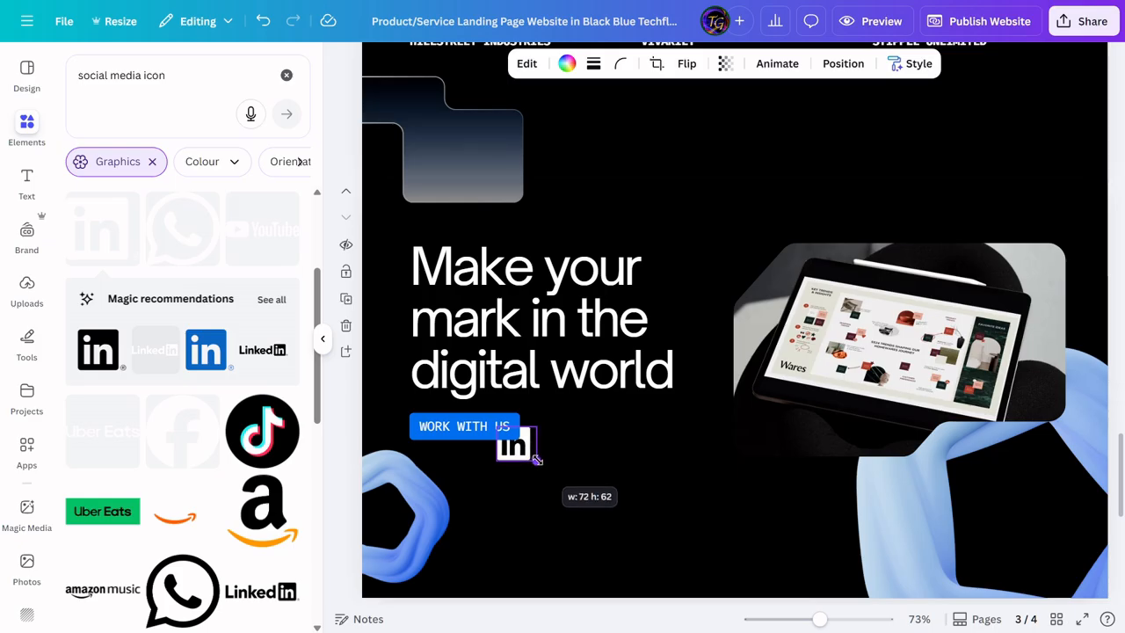
left_click_drag(535, 457, 493, 519)
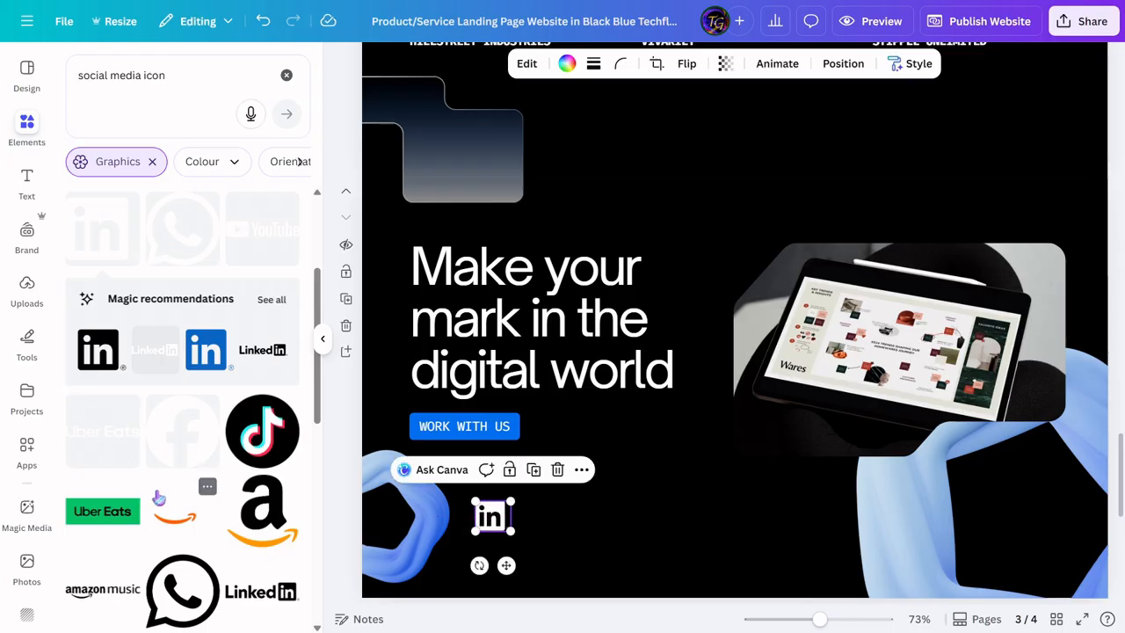
Step: Add the black X logo from the social media graphics and place it, reduced in size, beside the LinkedIn logo
scroll(158, 499, "down", 5)
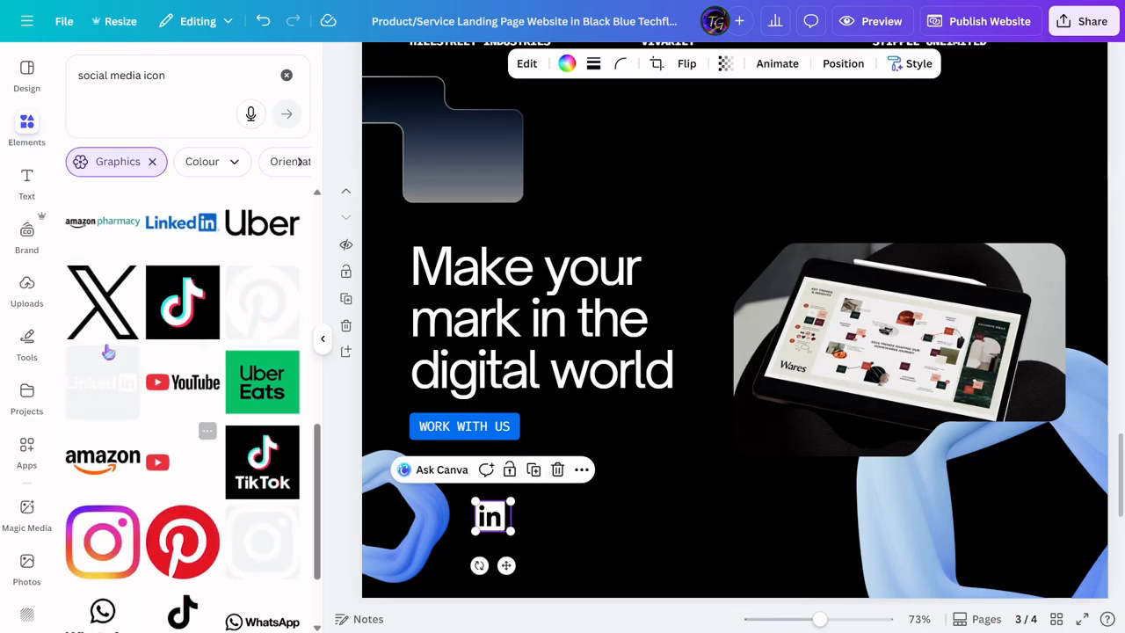
left_click(82, 316)
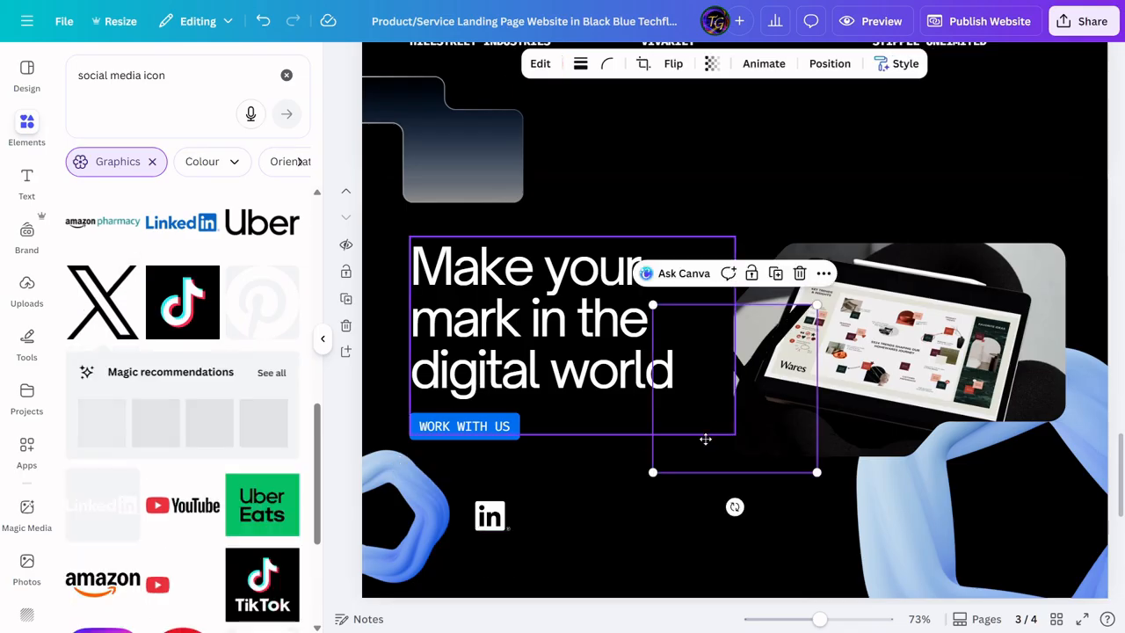
left_click_drag(738, 450, 623, 573)
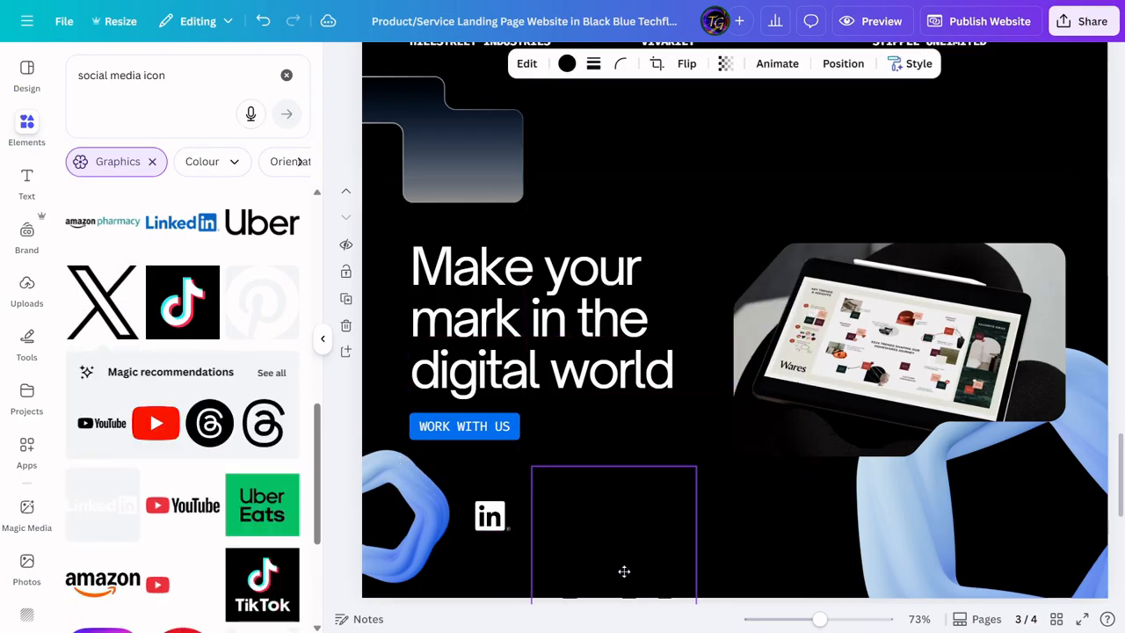
left_click_drag(528, 469, 530, 512)
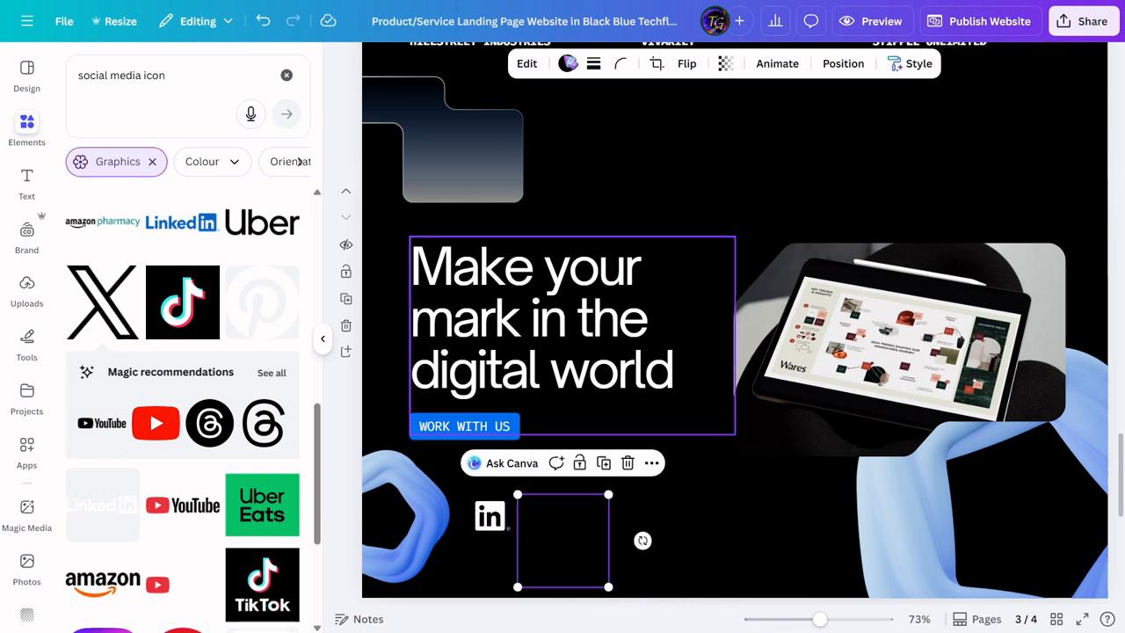
Step: Recolour the X logo white and shrink it to about the height of the LinkedIn logo
left_click(567, 65)
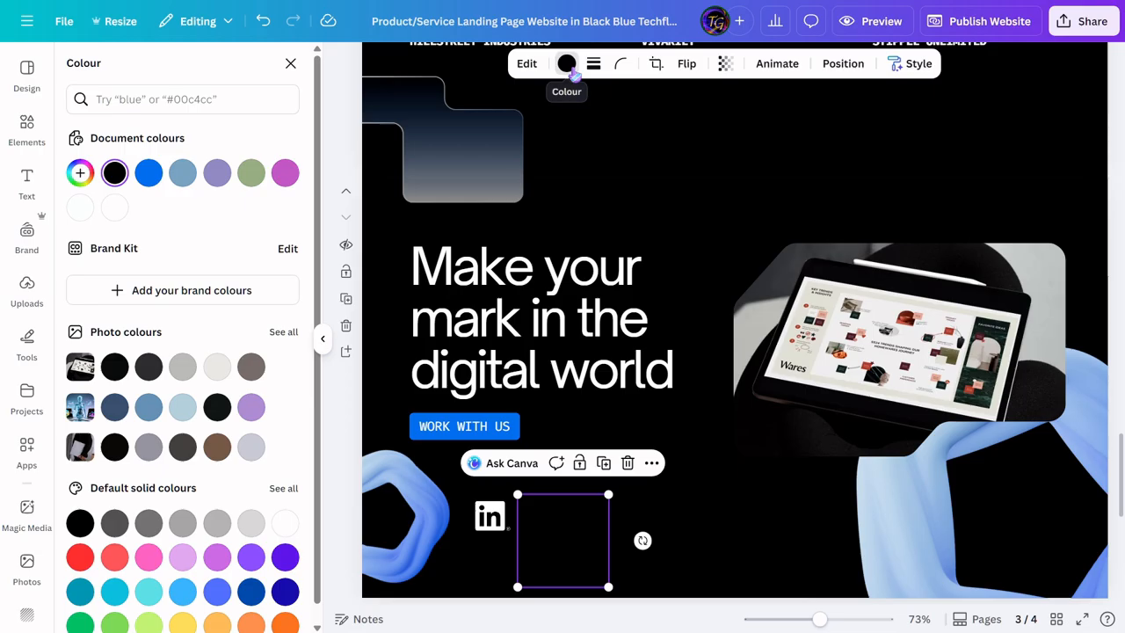
left_click(118, 209)
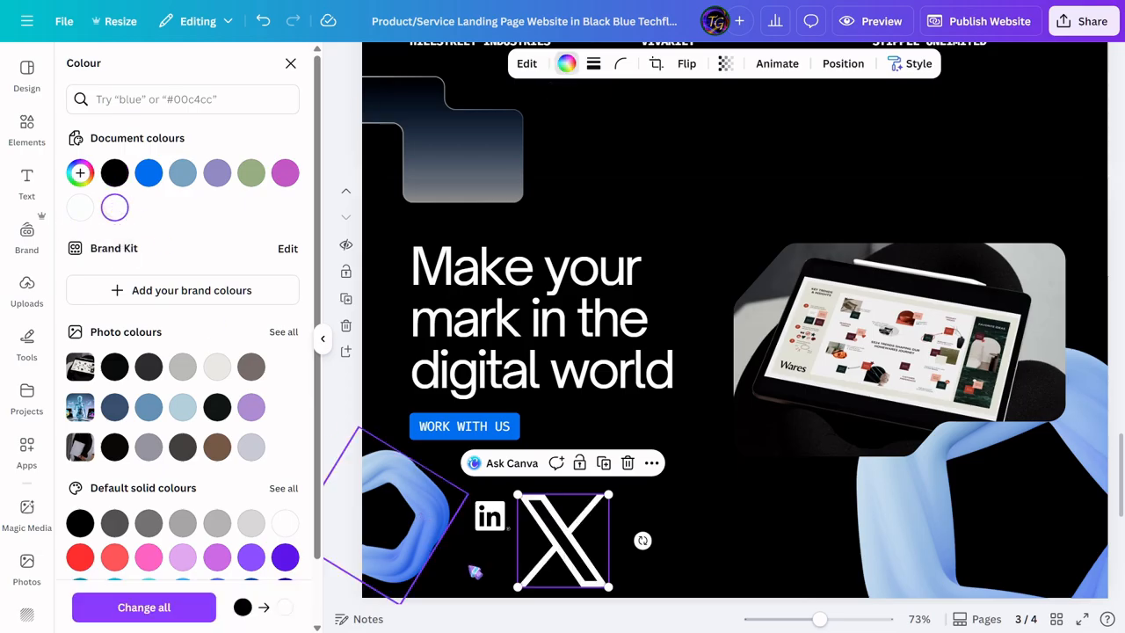
left_click_drag(593, 576, 538, 531)
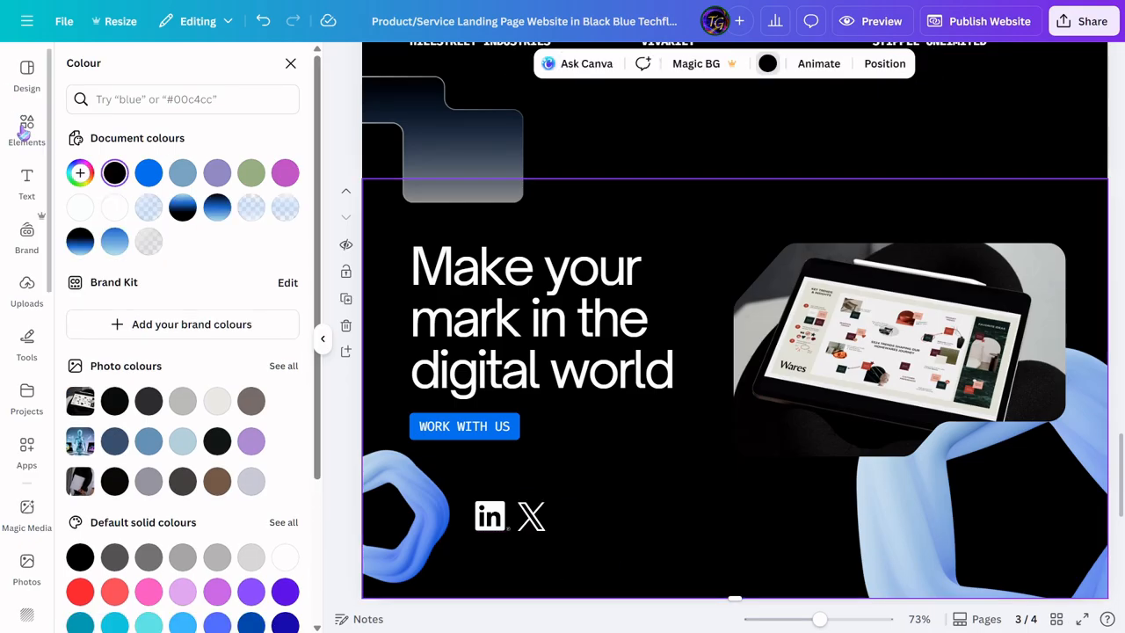
Step: Add the round blue Facebook logo, shrink it to match the other icons and place it to the right of the X logo
left_click(26, 128)
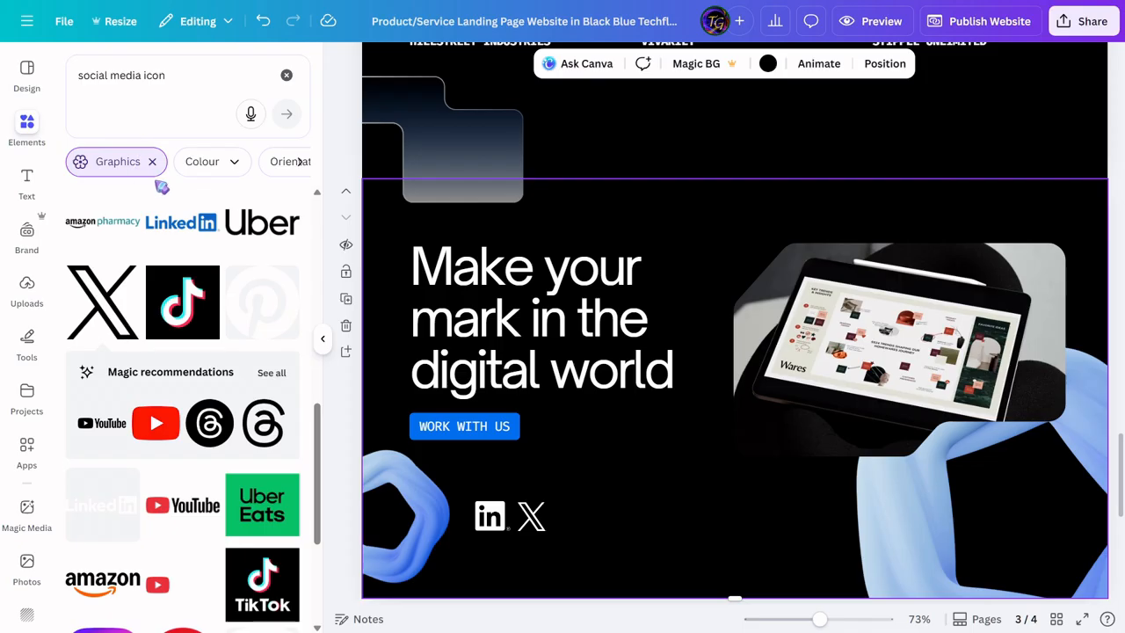
scroll(195, 428, "down", 5)
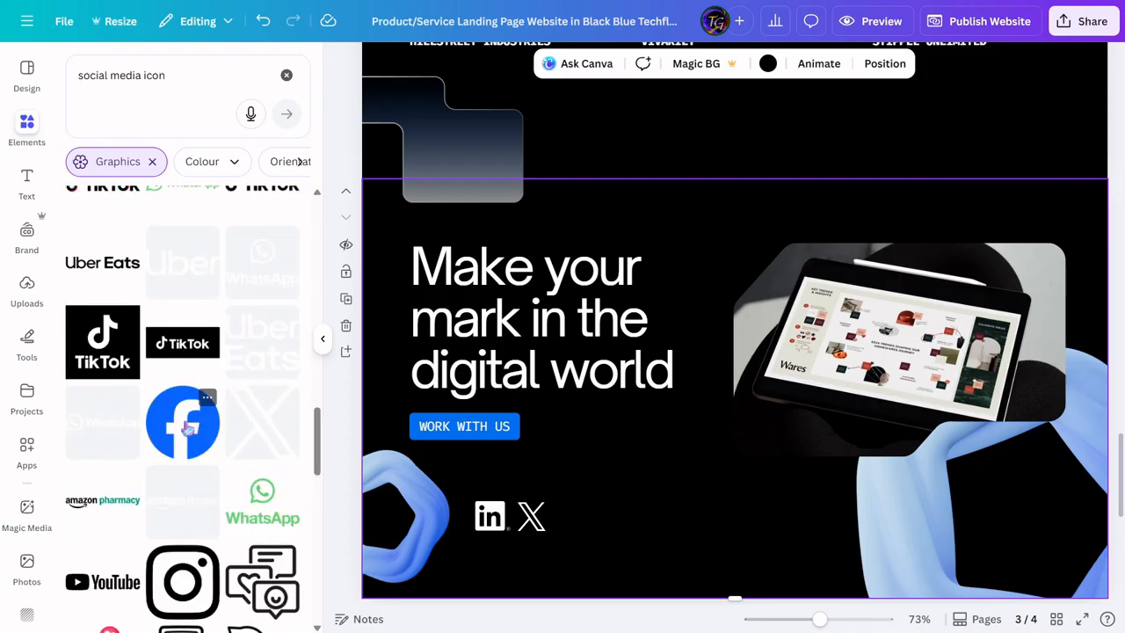
left_click(186, 428)
left_click_drag(765, 369, 661, 551)
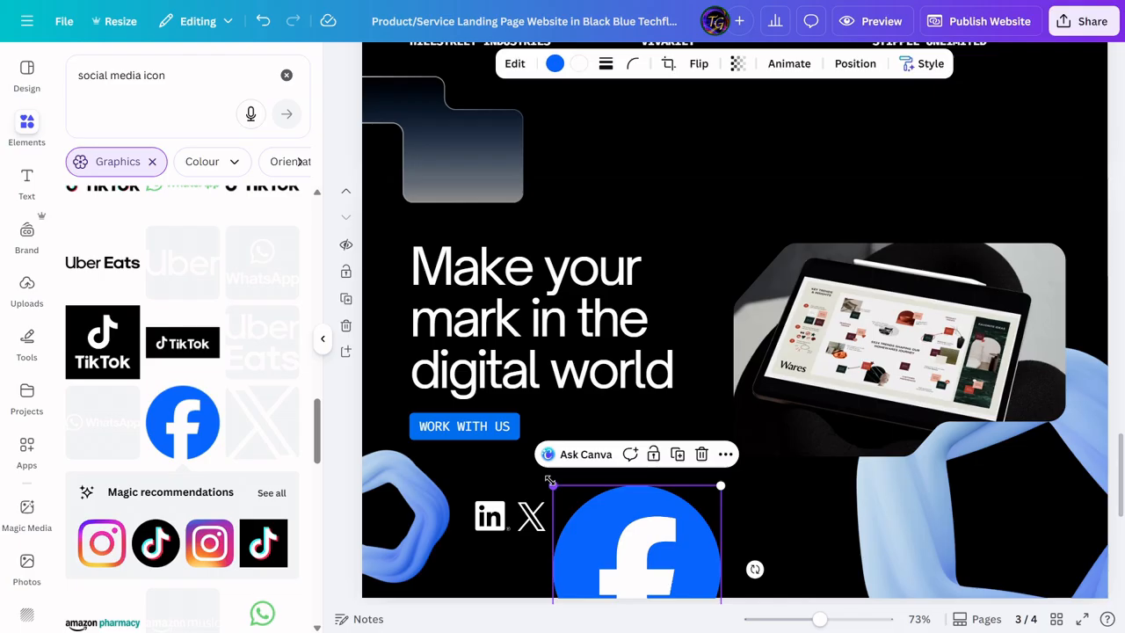
left_click_drag(552, 488, 627, 535)
left_click_drag(636, 550, 580, 474)
left_click_drag(664, 576, 583, 521)
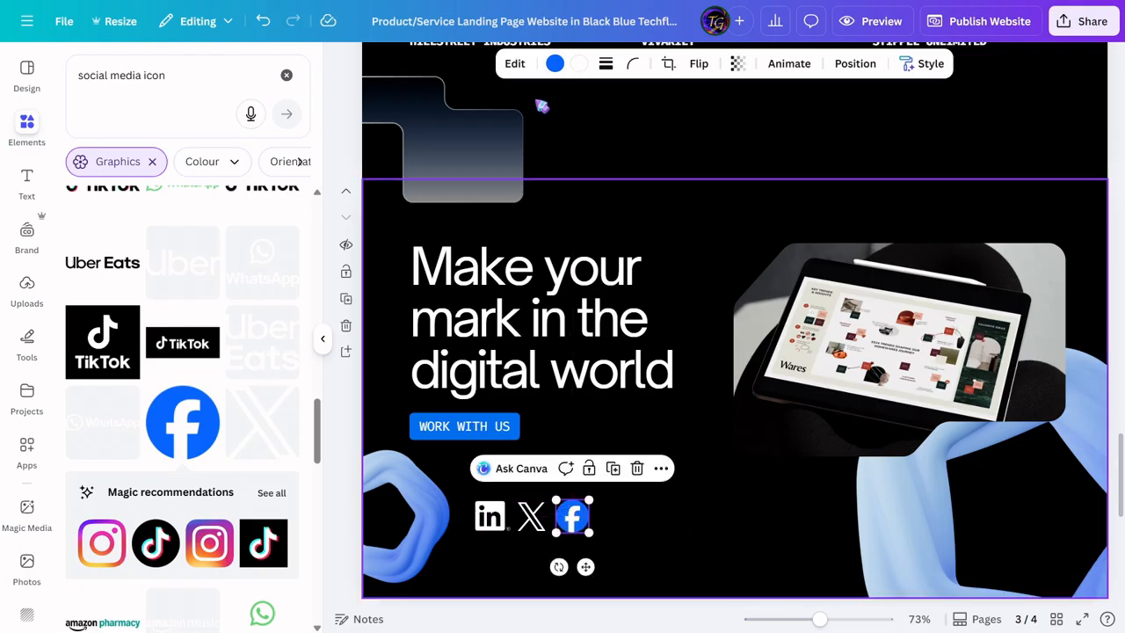
Step: Recolour the Facebook logo with a white (#ffffff) circle and a black "f"
left_click(554, 65)
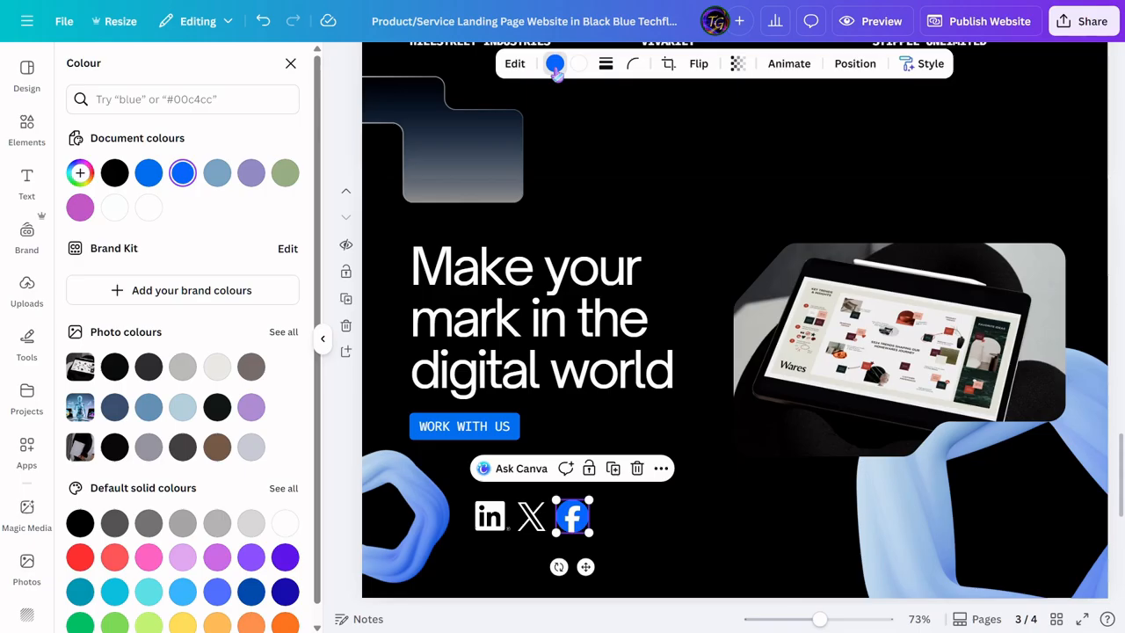
left_click(555, 66)
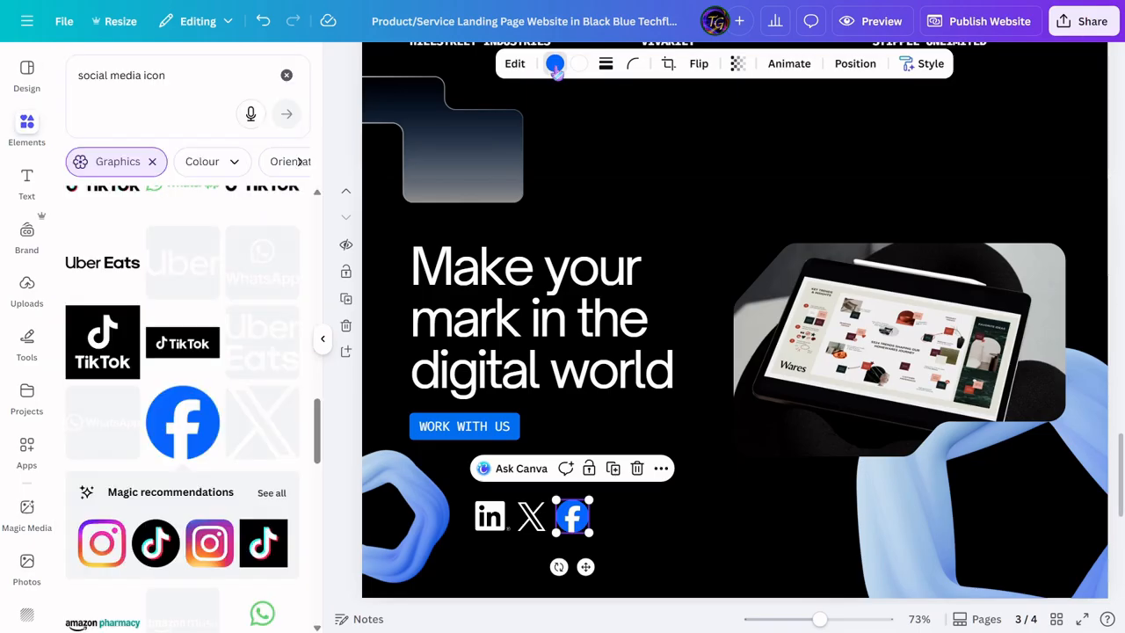
left_click(555, 66)
left_click(148, 208)
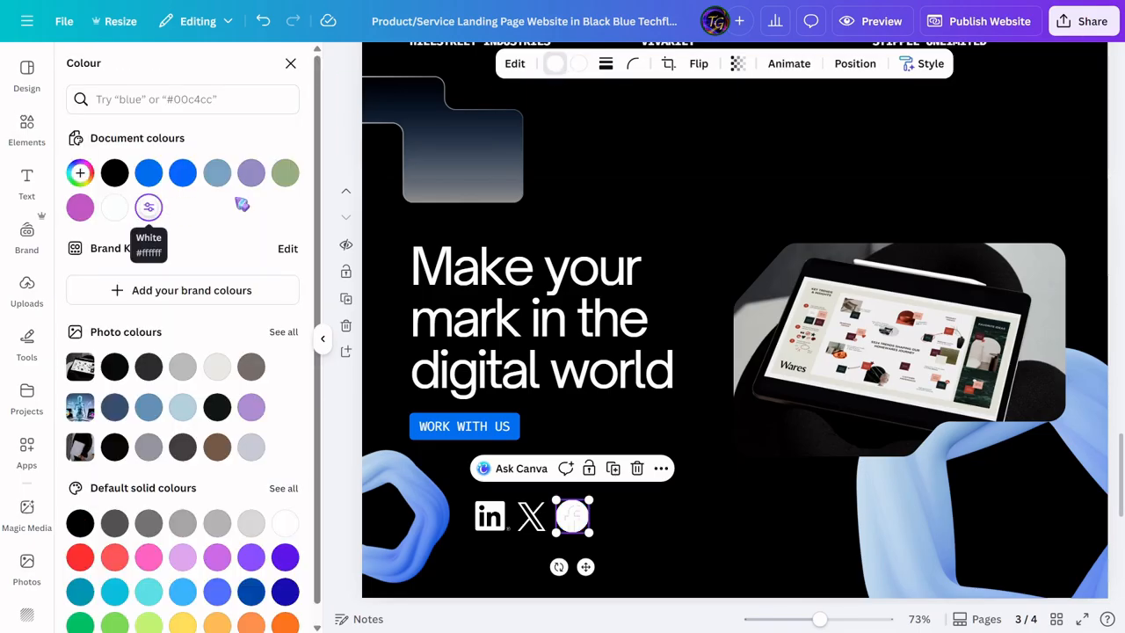
left_click(580, 67)
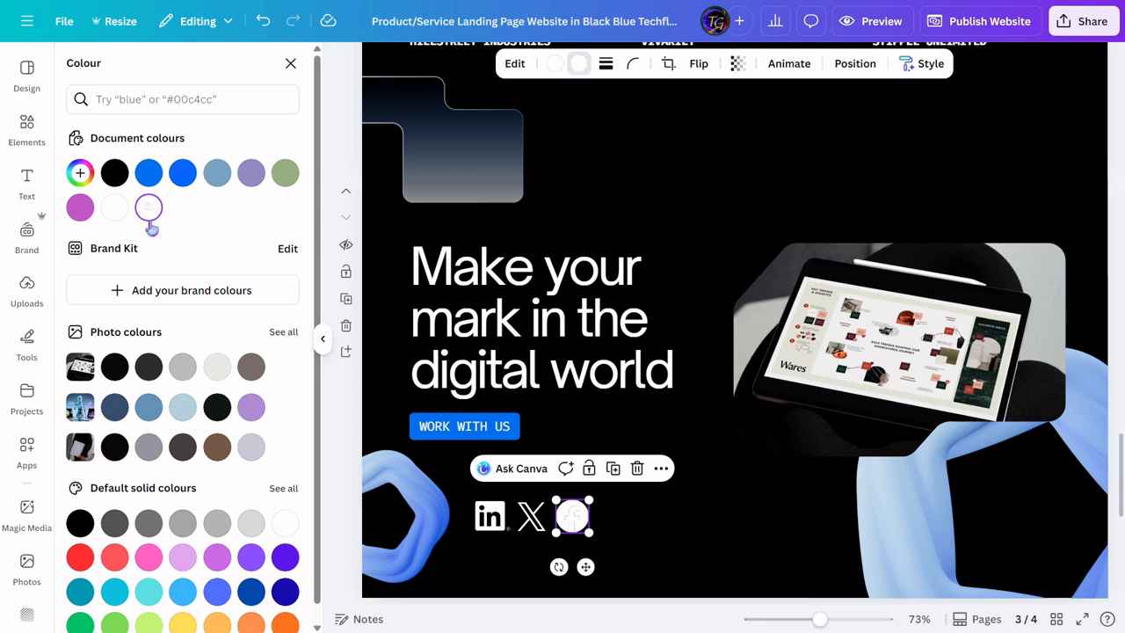
left_click(116, 175)
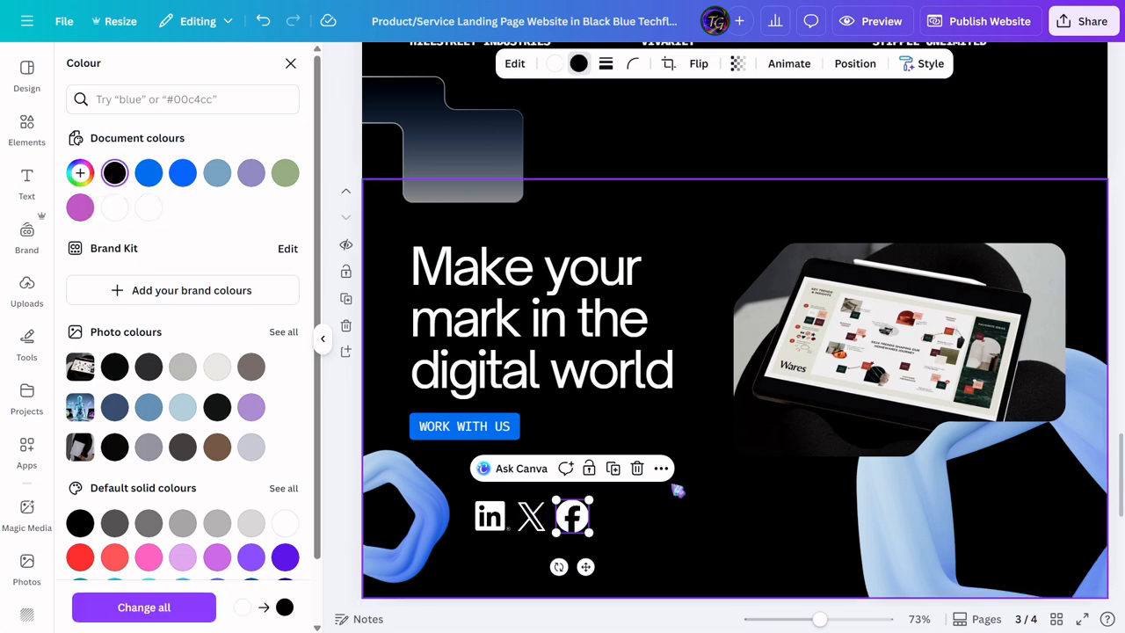
left_click(666, 524)
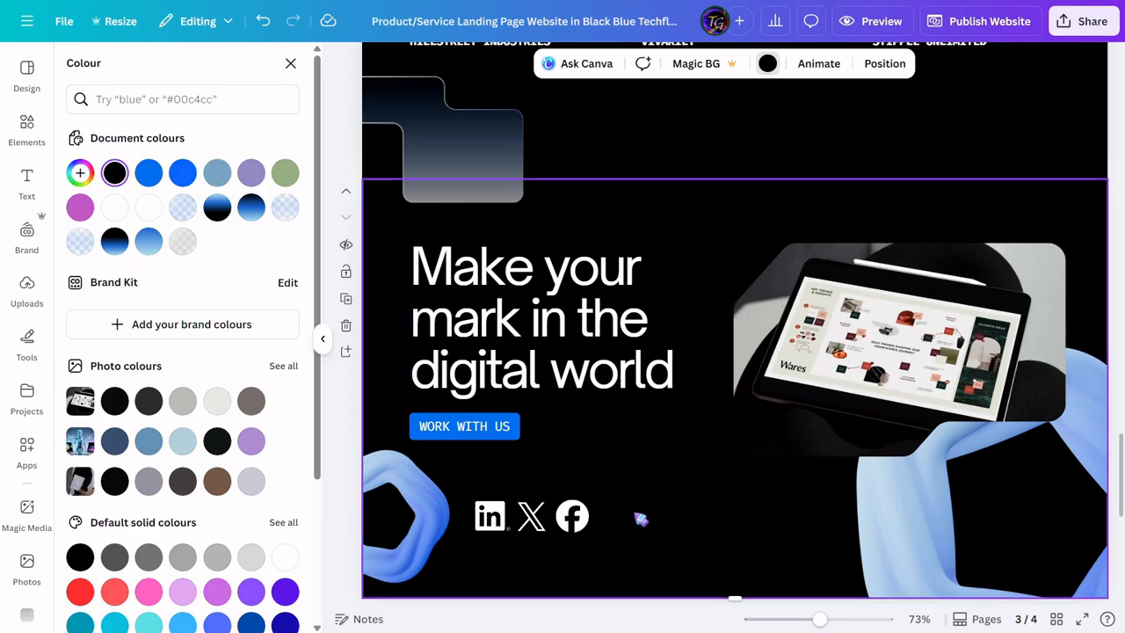
right_click(494, 524)
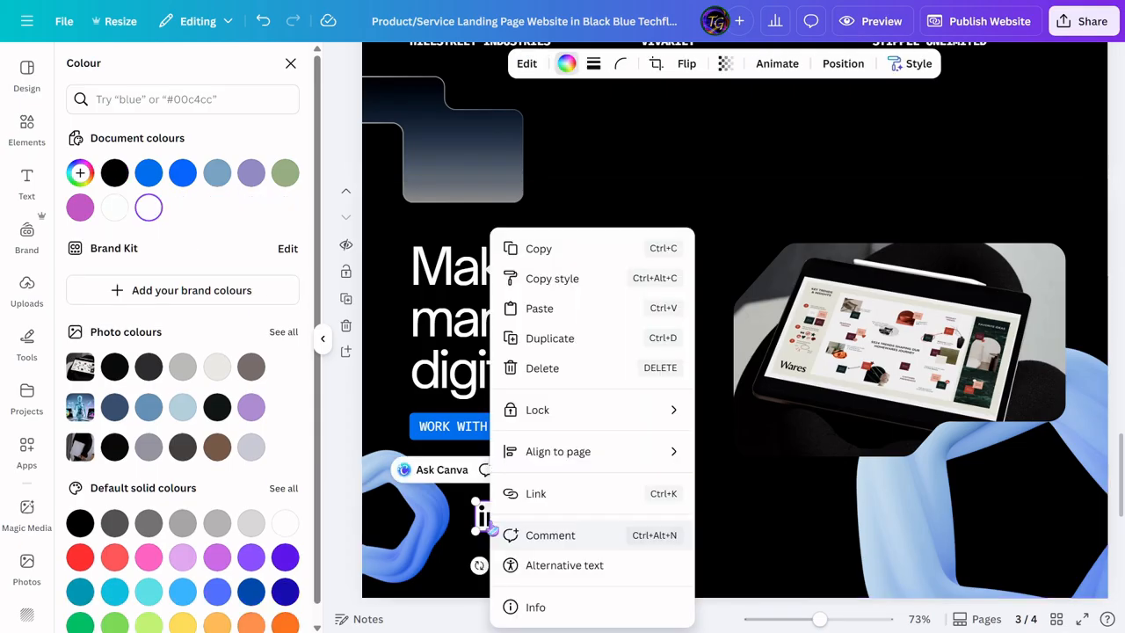
left_click(551, 494)
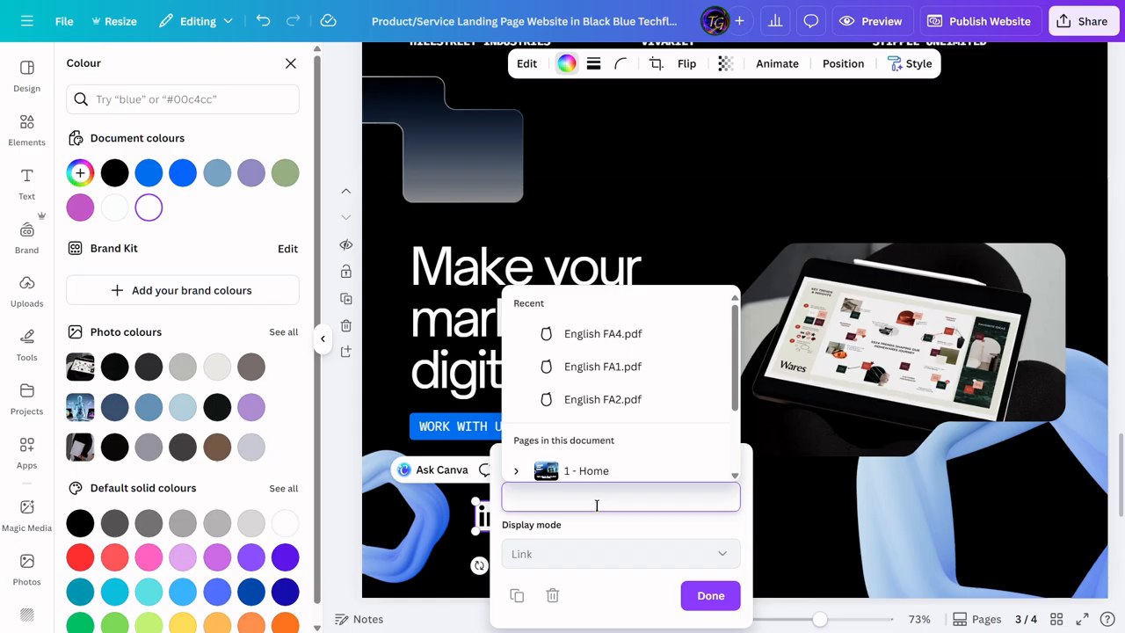
type("www.")
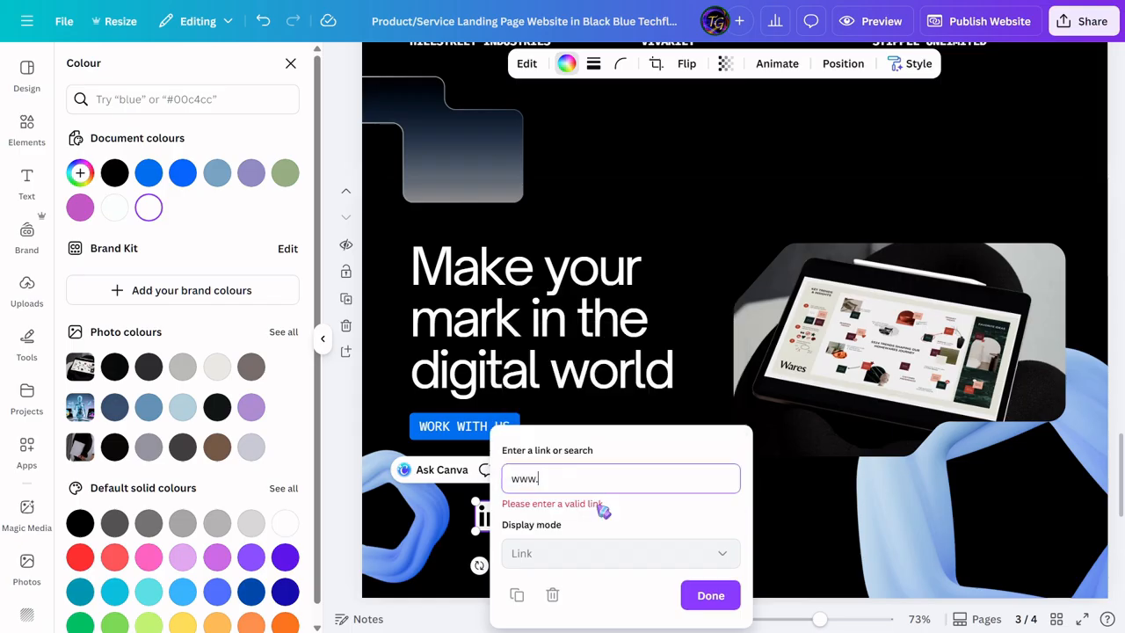
type("l")
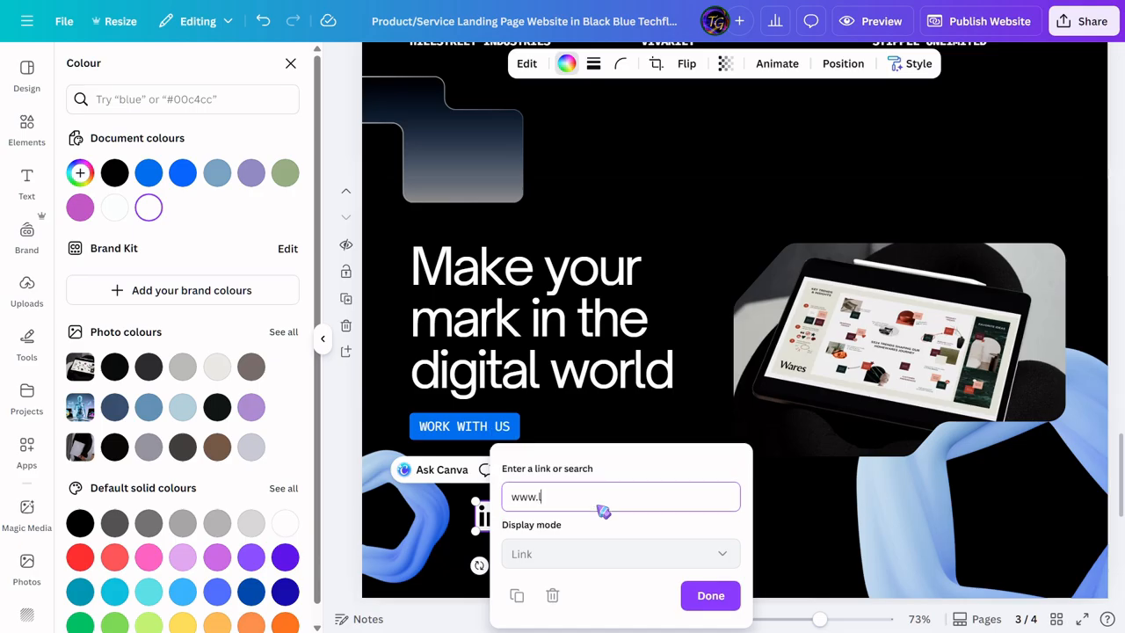
type("inkedin.com")
left_click(710, 595)
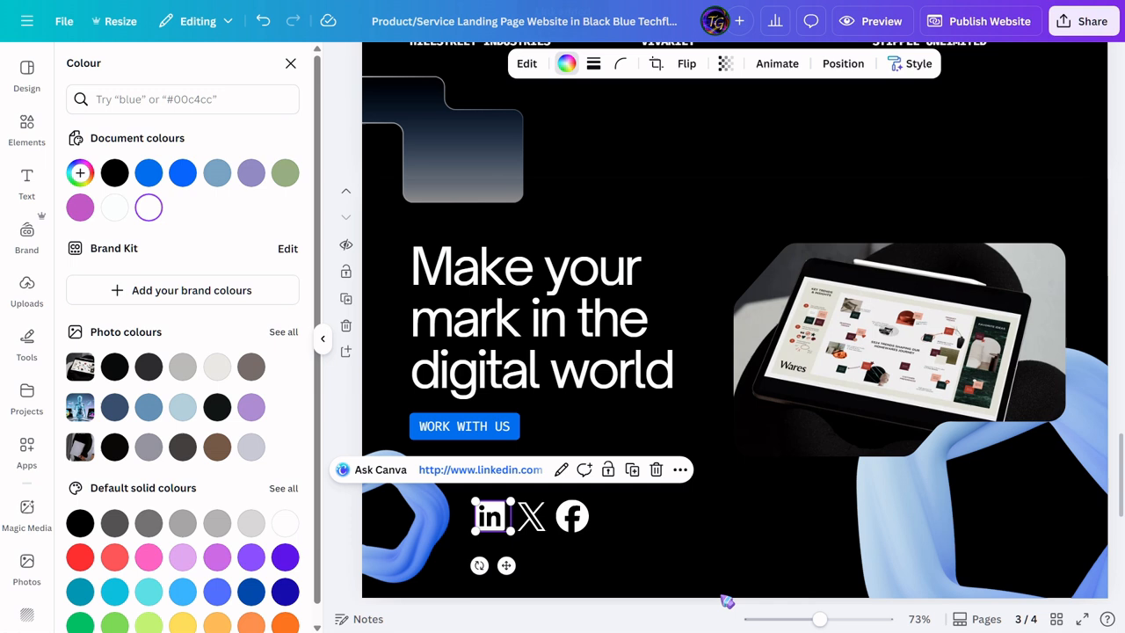
left_click(571, 518)
right_click(574, 519)
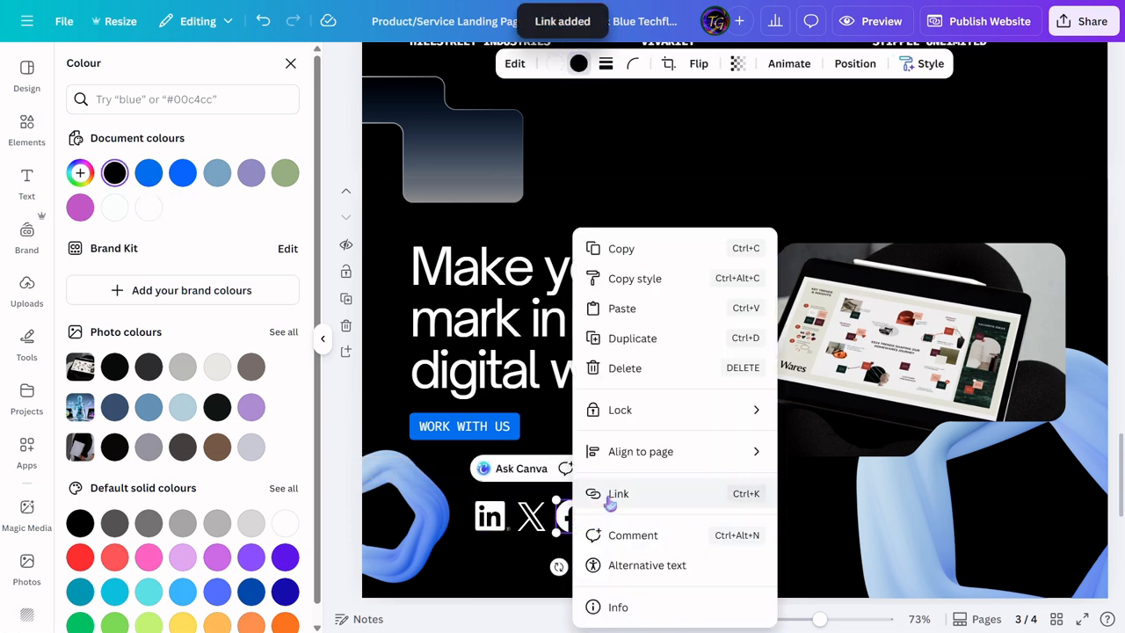
left_click(612, 494)
type("www.face")
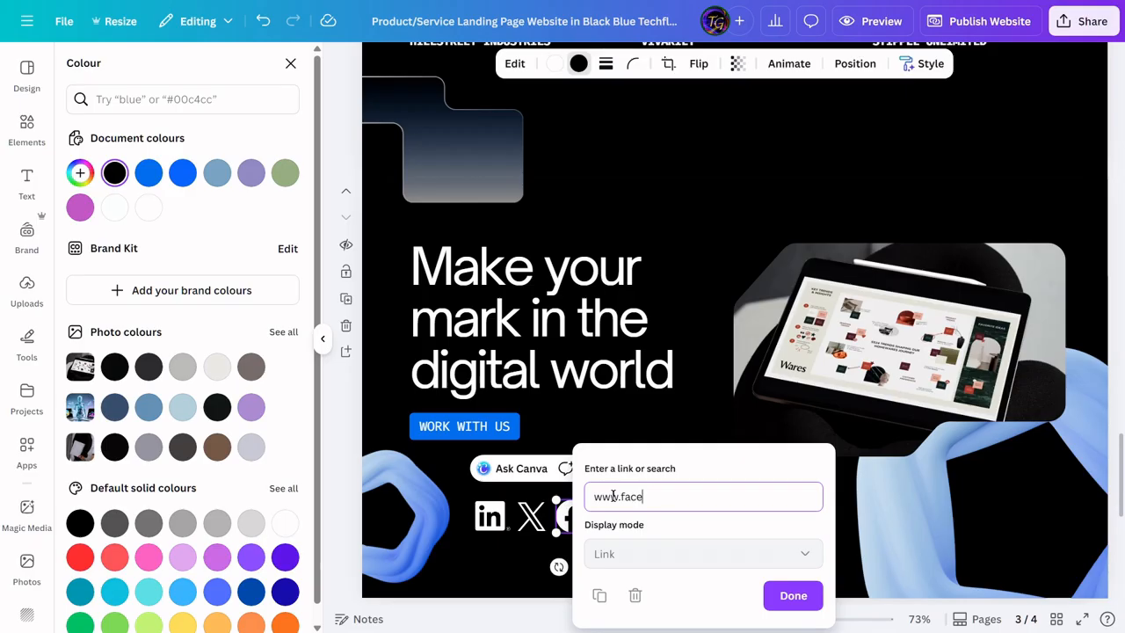
type("book.co")
left_click(809, 595)
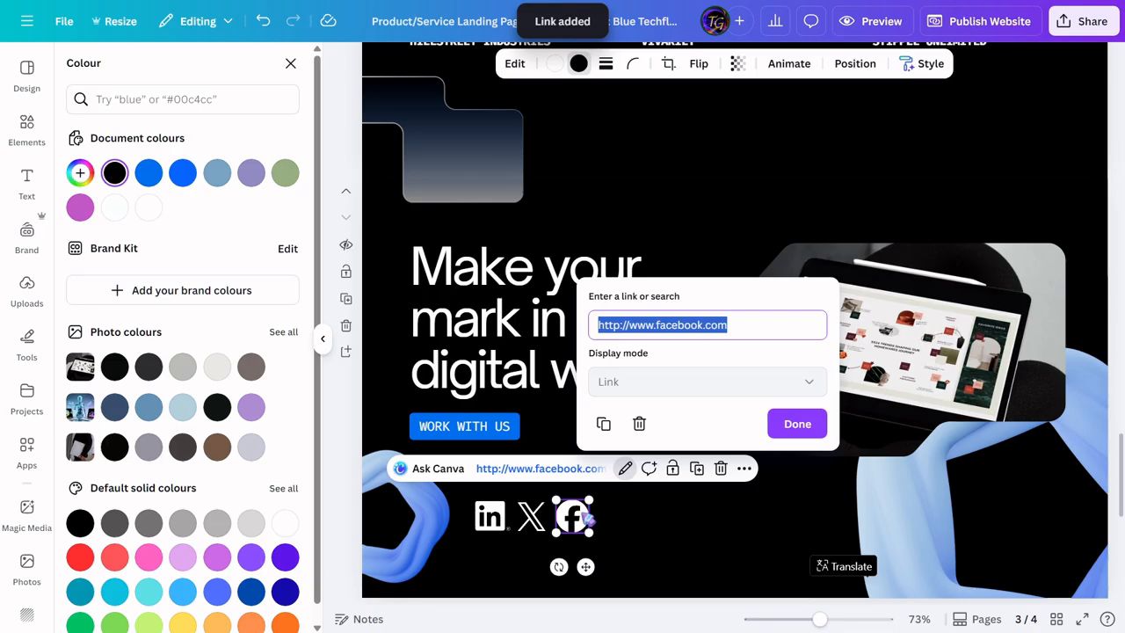
Step: Preview the website, test the Facebook icon's link and return to the preview
left_click(894, 22)
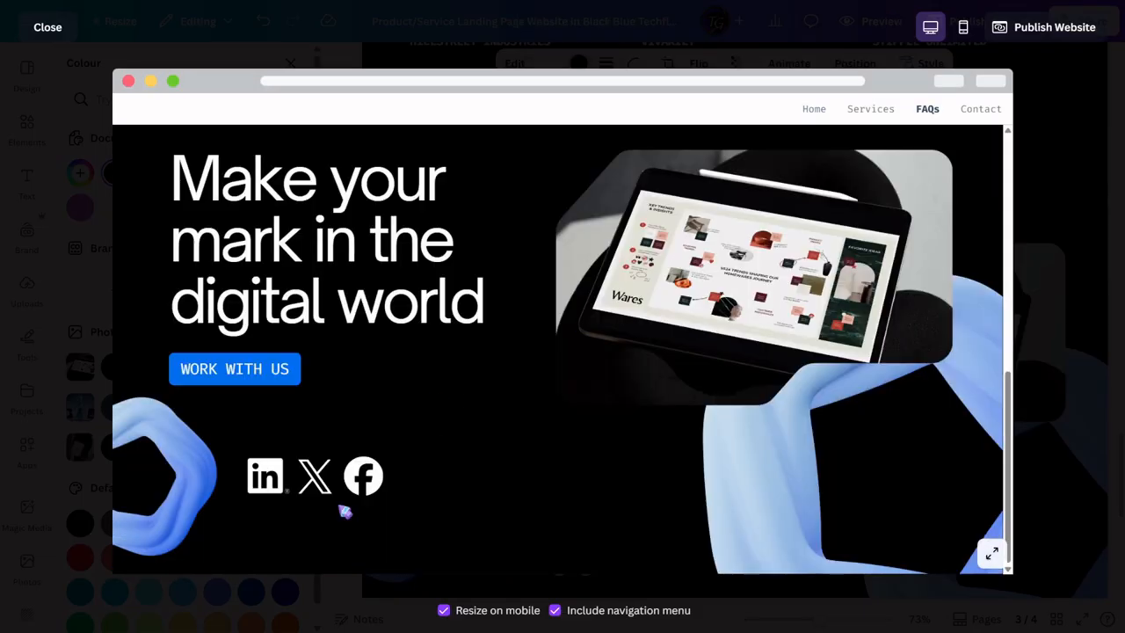
left_click(367, 481)
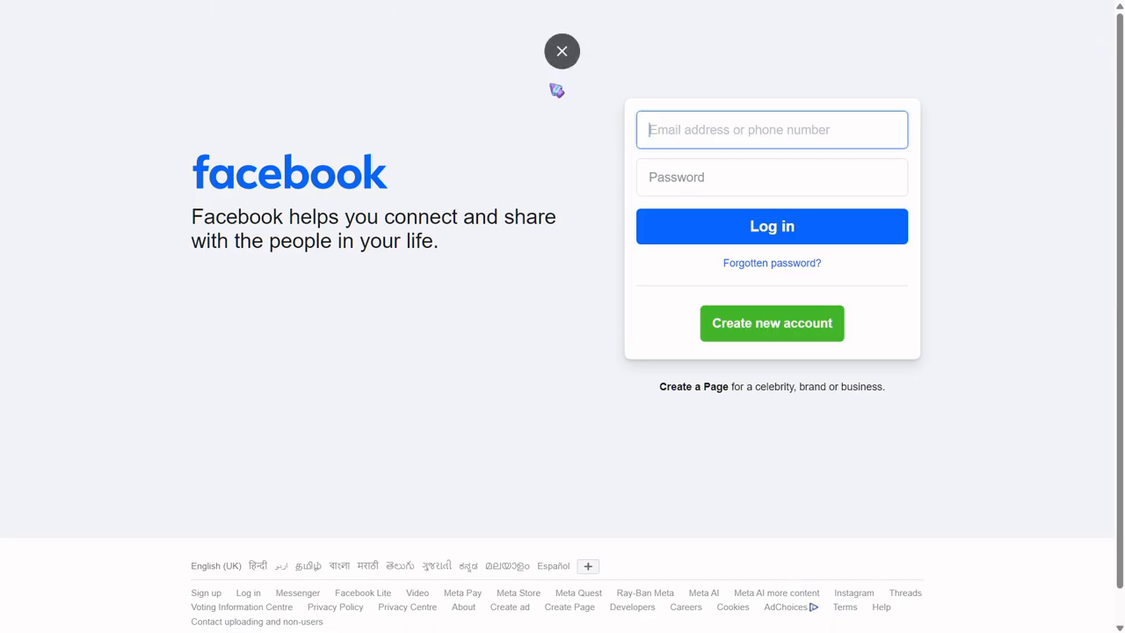
key("ctrl+w")
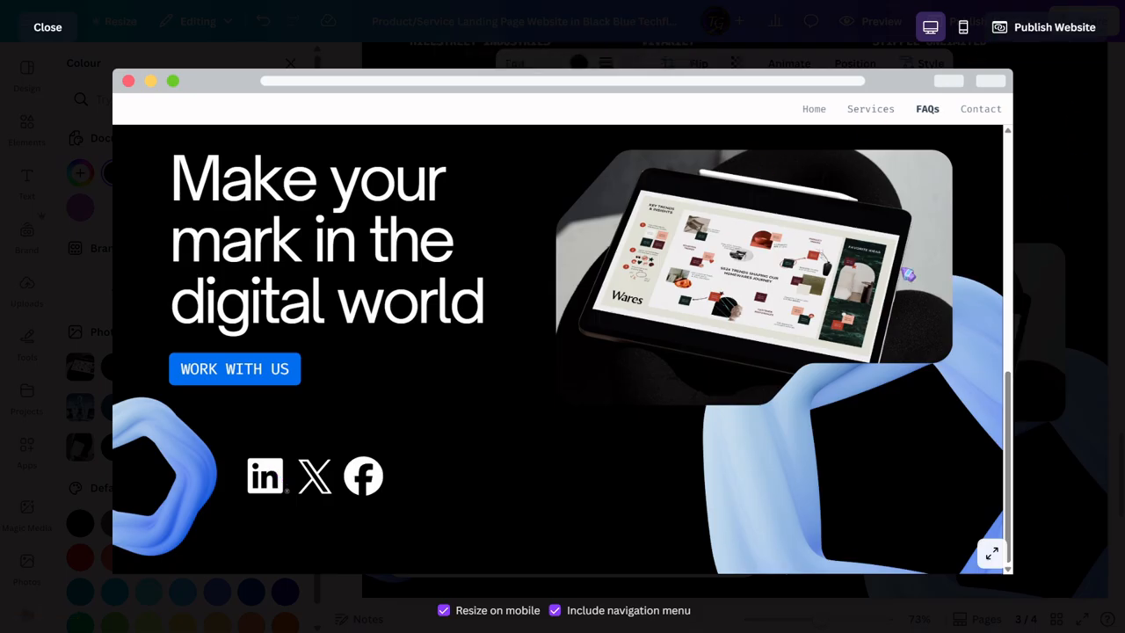
Step: Check the Home, Services, FAQs and Contact pages in the mobile preview, and return to the editor
left_click(965, 32)
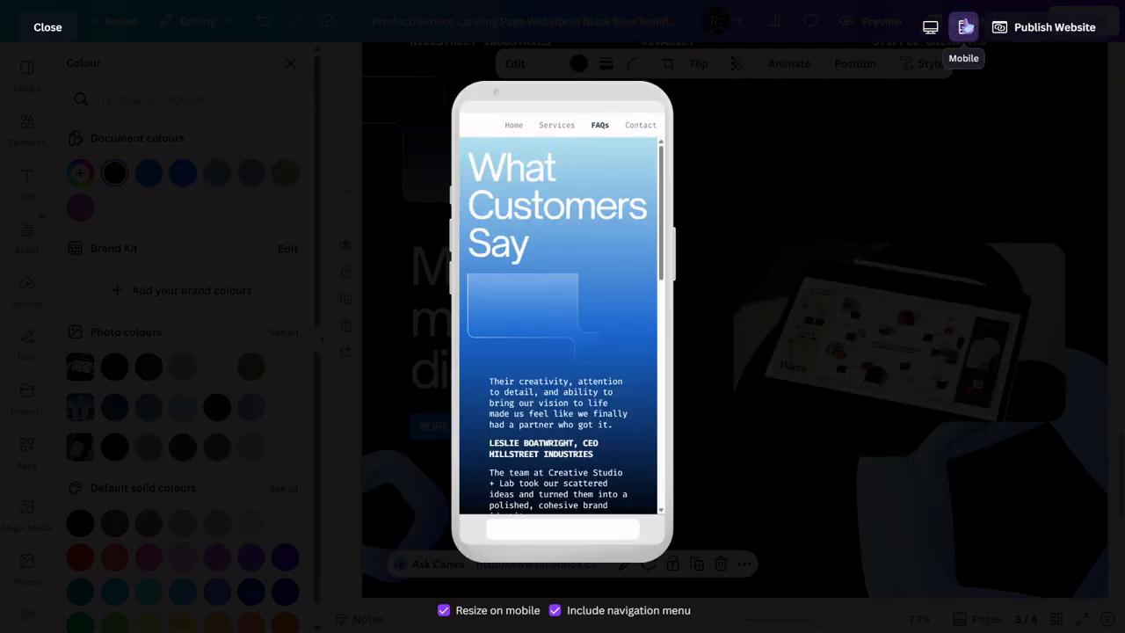
left_click_drag(667, 230, 658, 201)
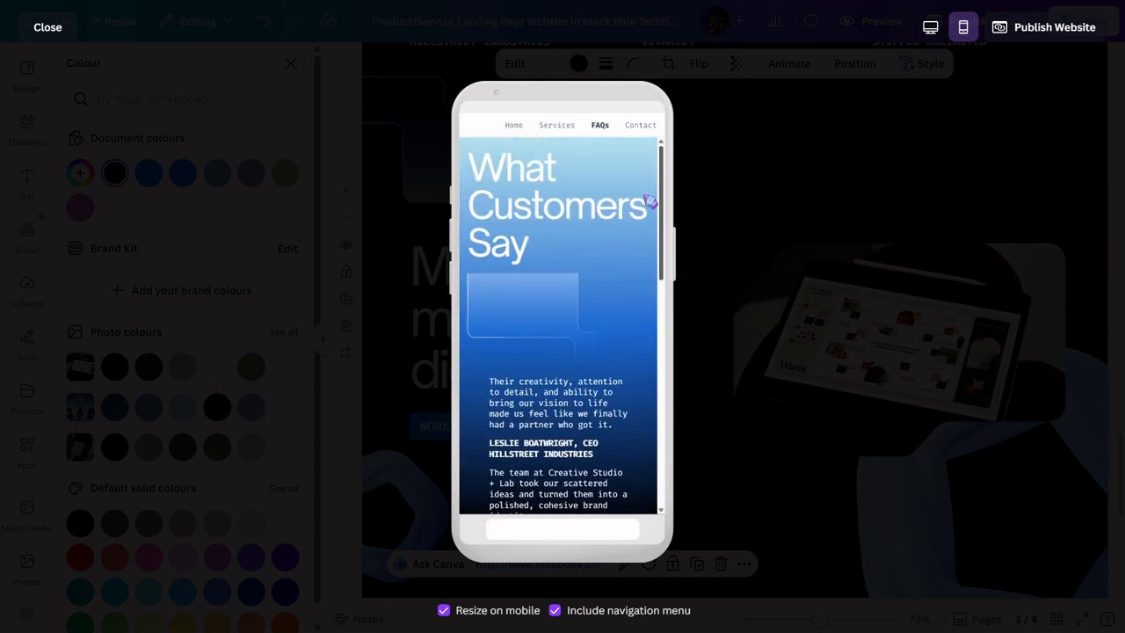
left_click(515, 125)
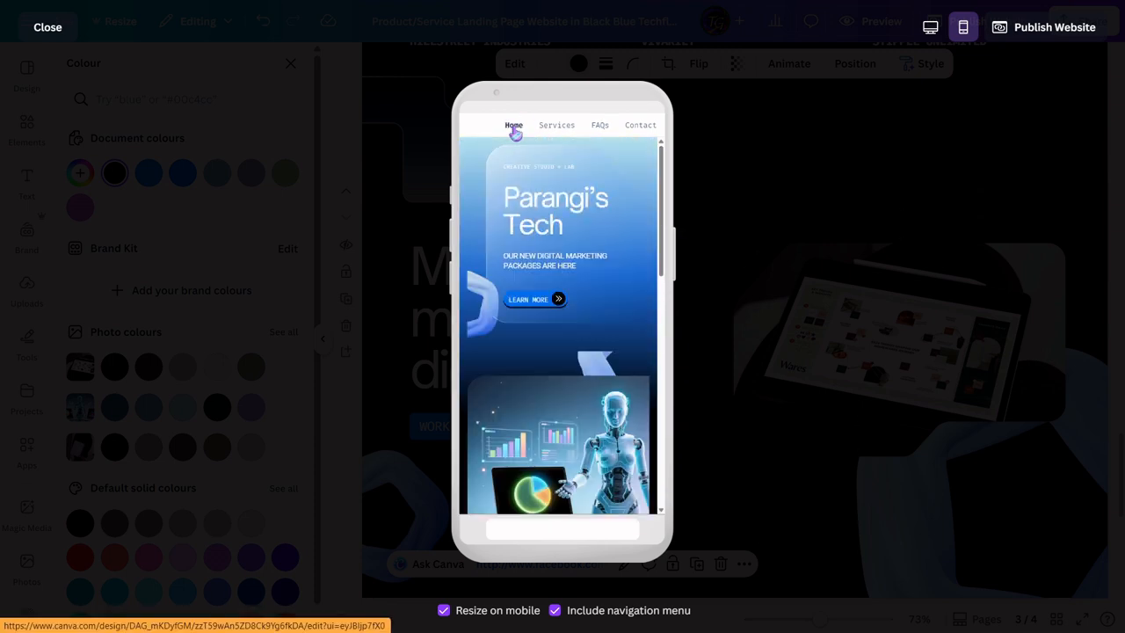
left_click(564, 126)
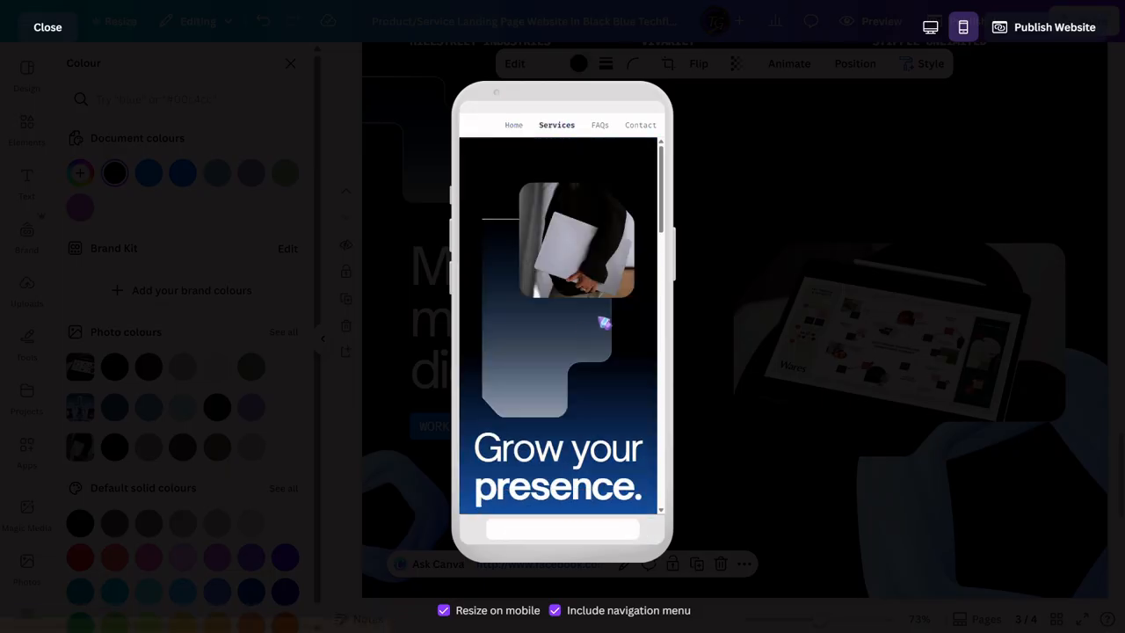
left_click(602, 128)
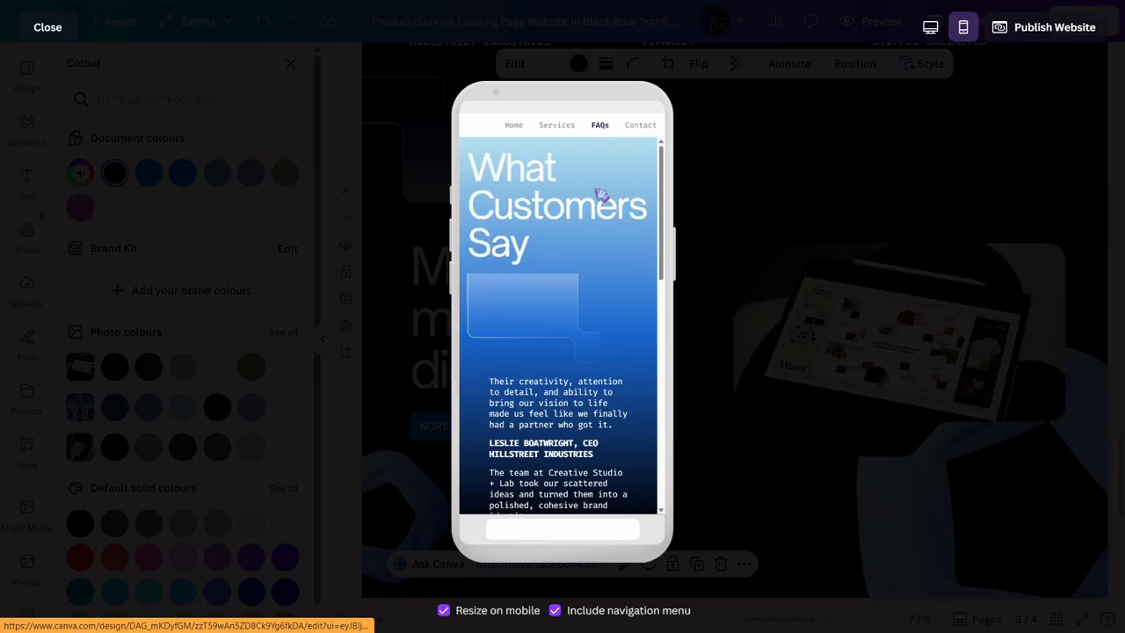
left_click(643, 126)
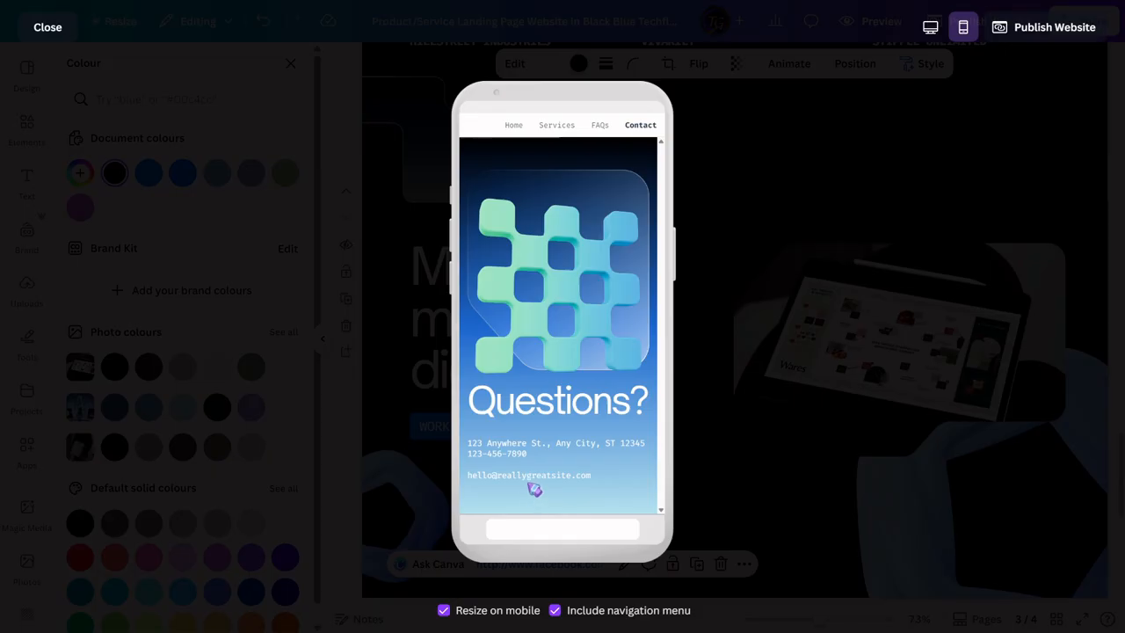
left_click(47, 27)
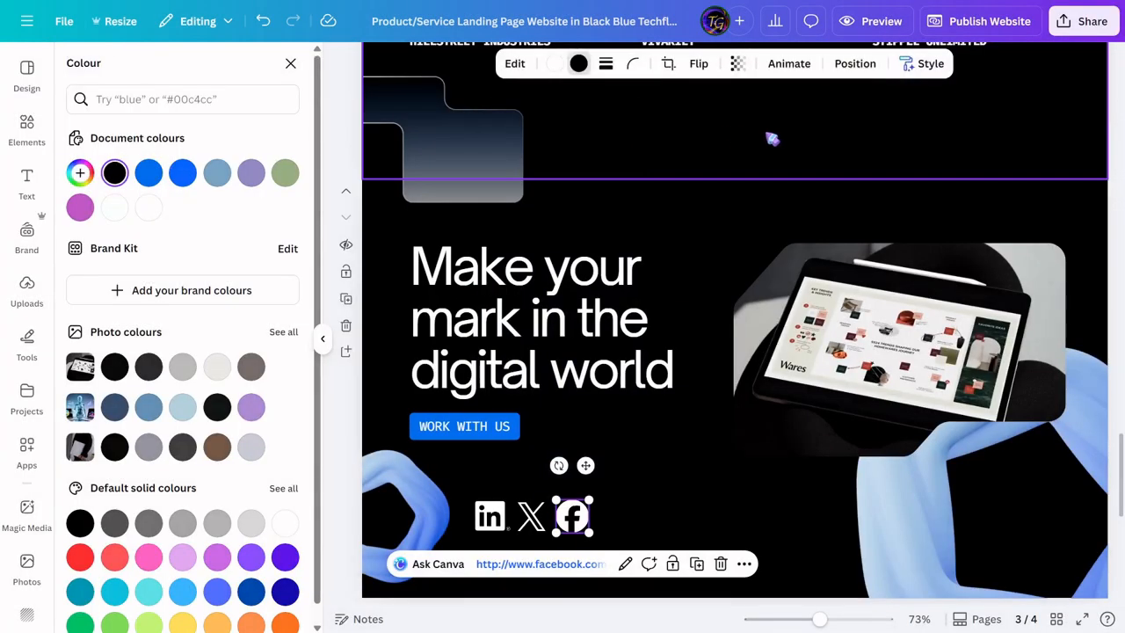
Step: Delete the DIGIT-ALL package's description, heading and card from the Our packages section
scroll(789, 216, "down", 3)
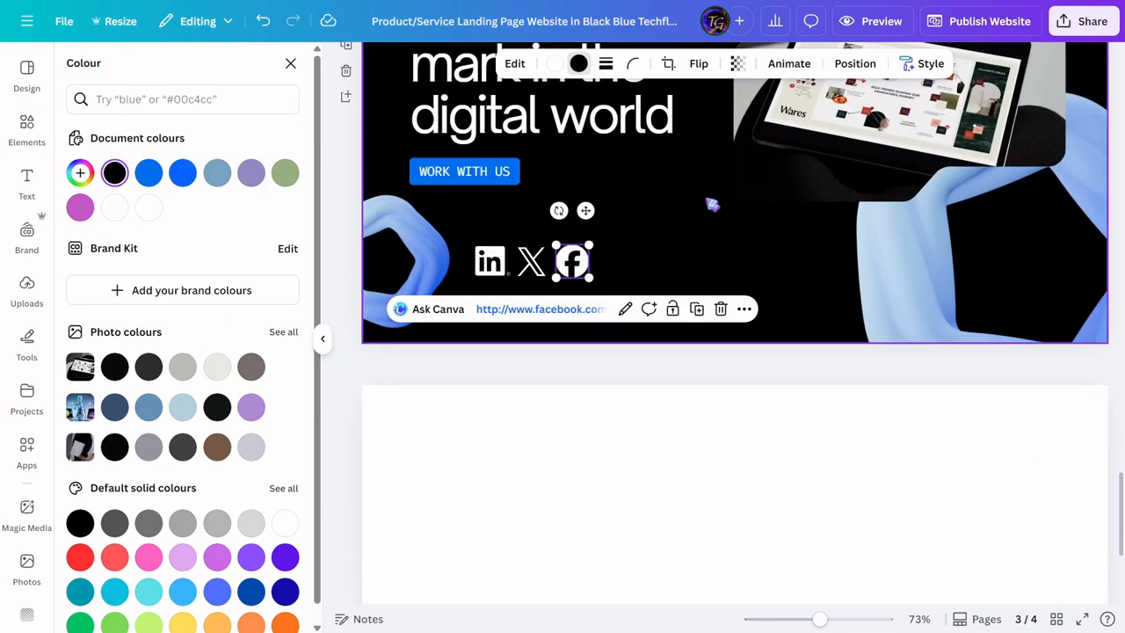
scroll(712, 204, "up", 10)
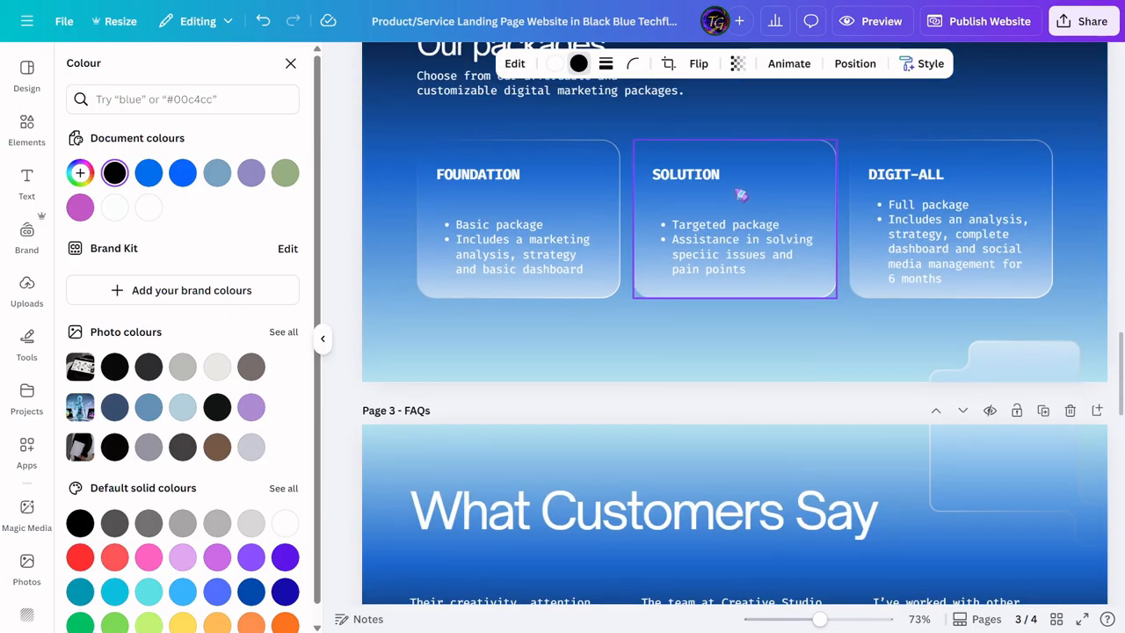
scroll(741, 194, "up", 3)
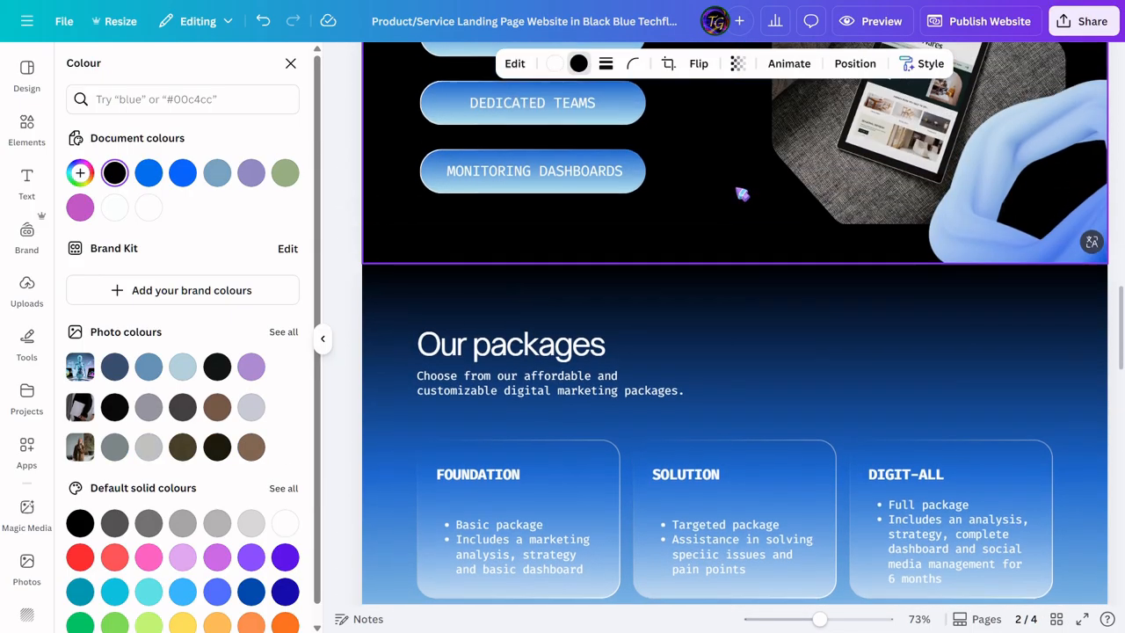
scroll(743, 194, "down", 2)
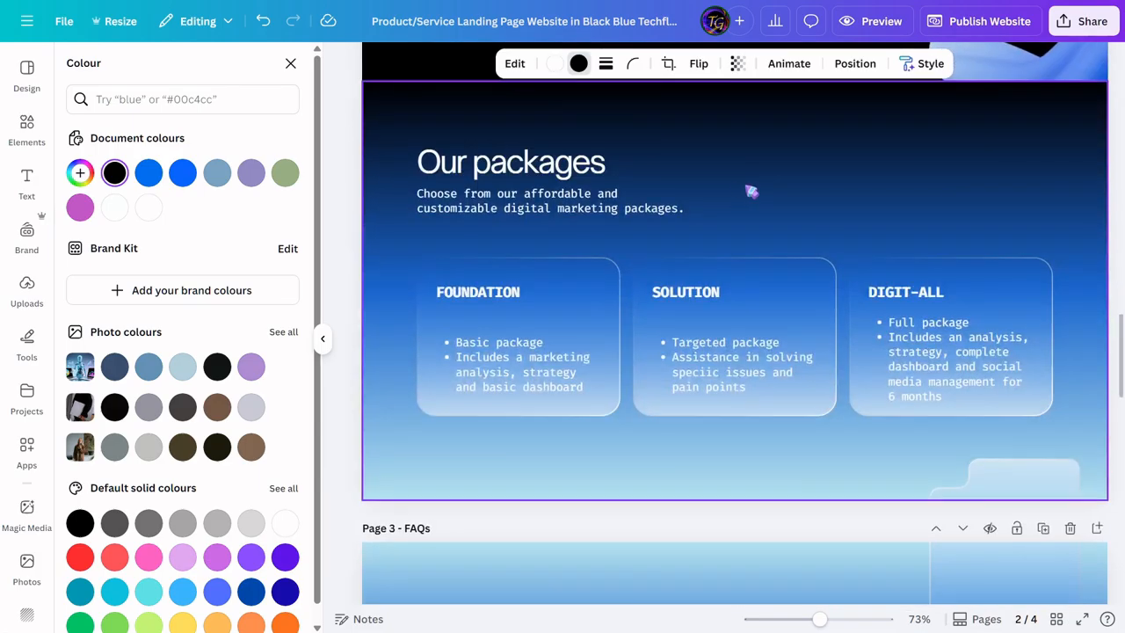
left_click(932, 330)
key("Delete")
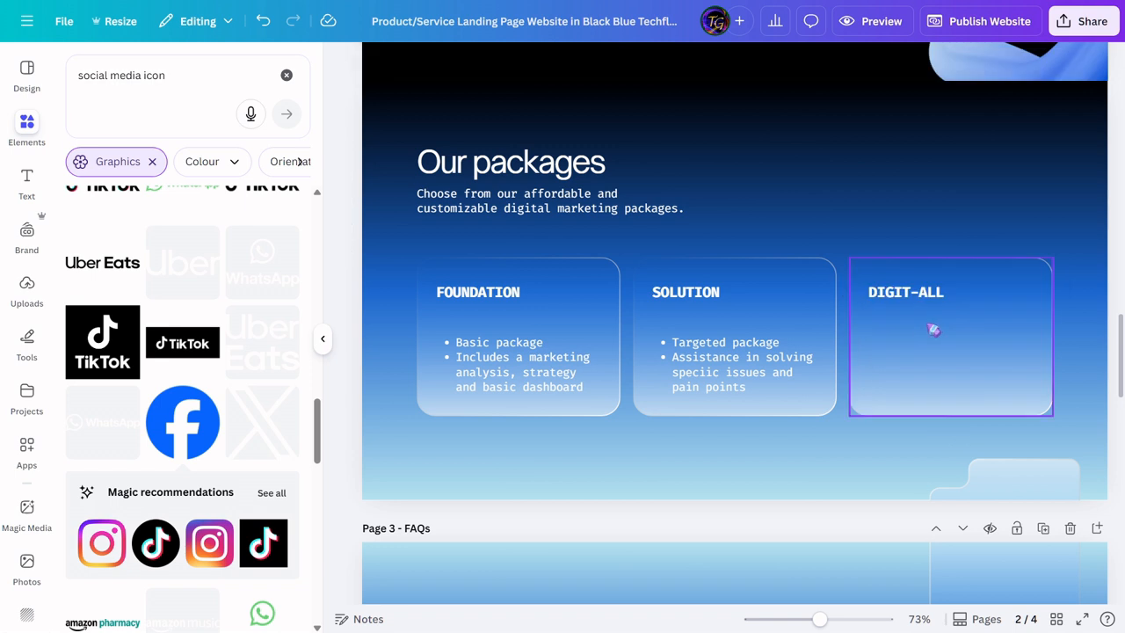
left_click(925, 292)
key("Delete")
left_click(940, 369)
key("Delete")
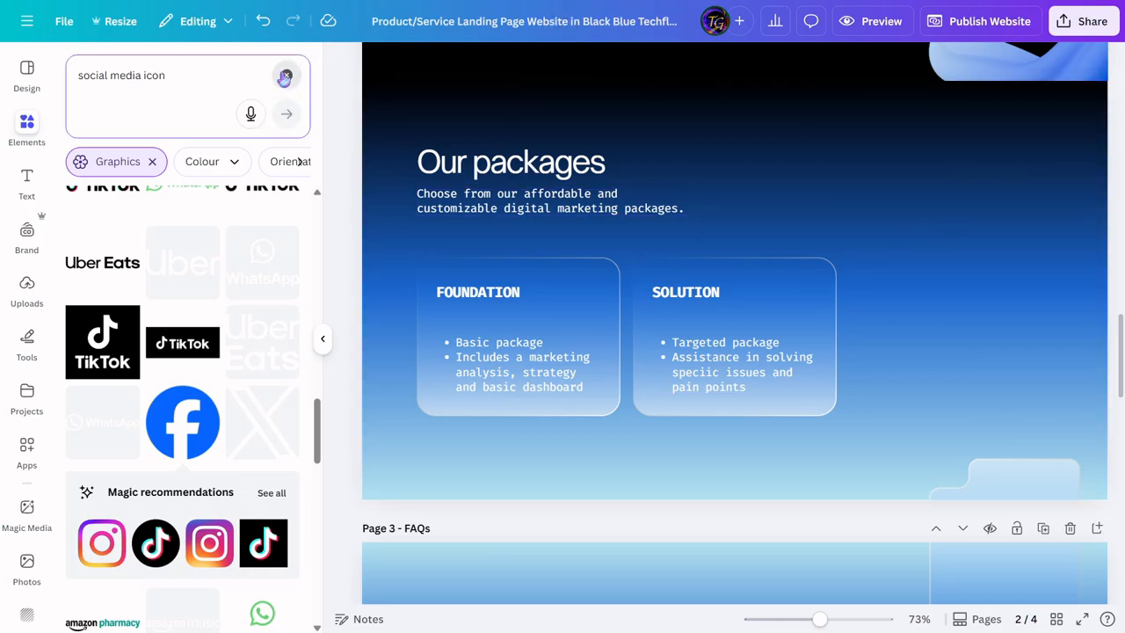
Step: Clear the elements search, find apps matching "embed" and open the YouTube Embed app
left_click(285, 77)
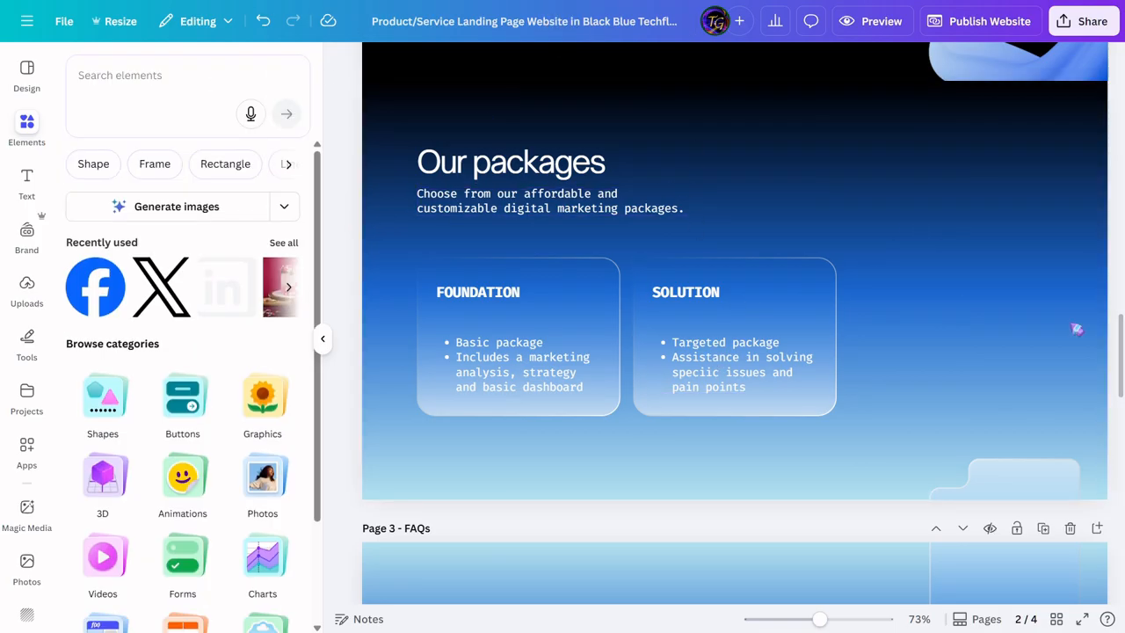
left_click(27, 450)
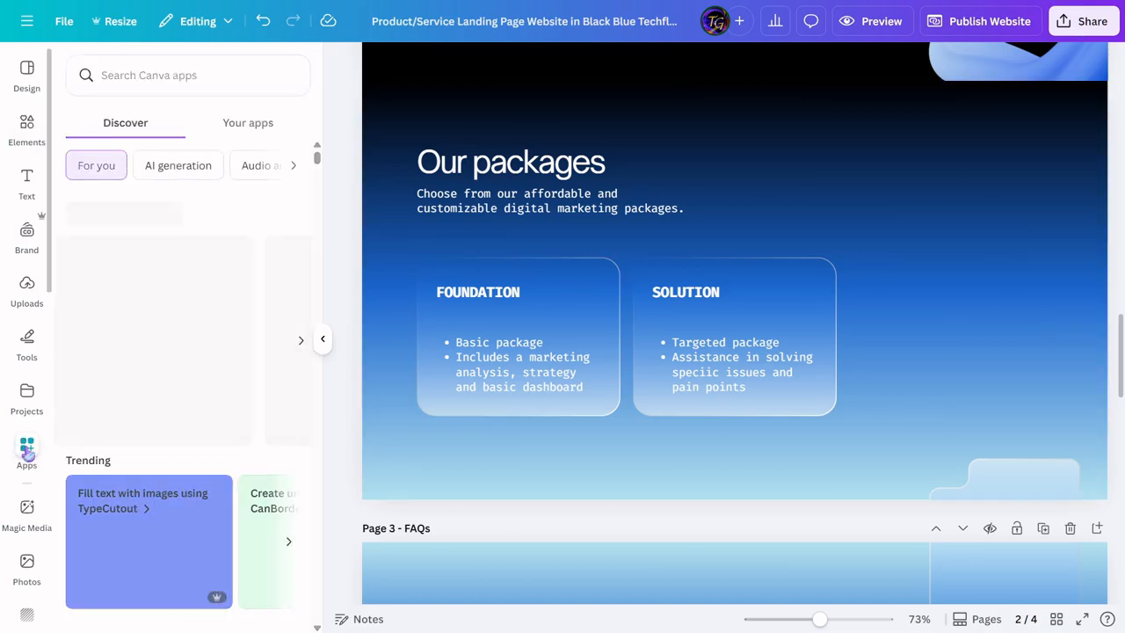
left_click(176, 78)
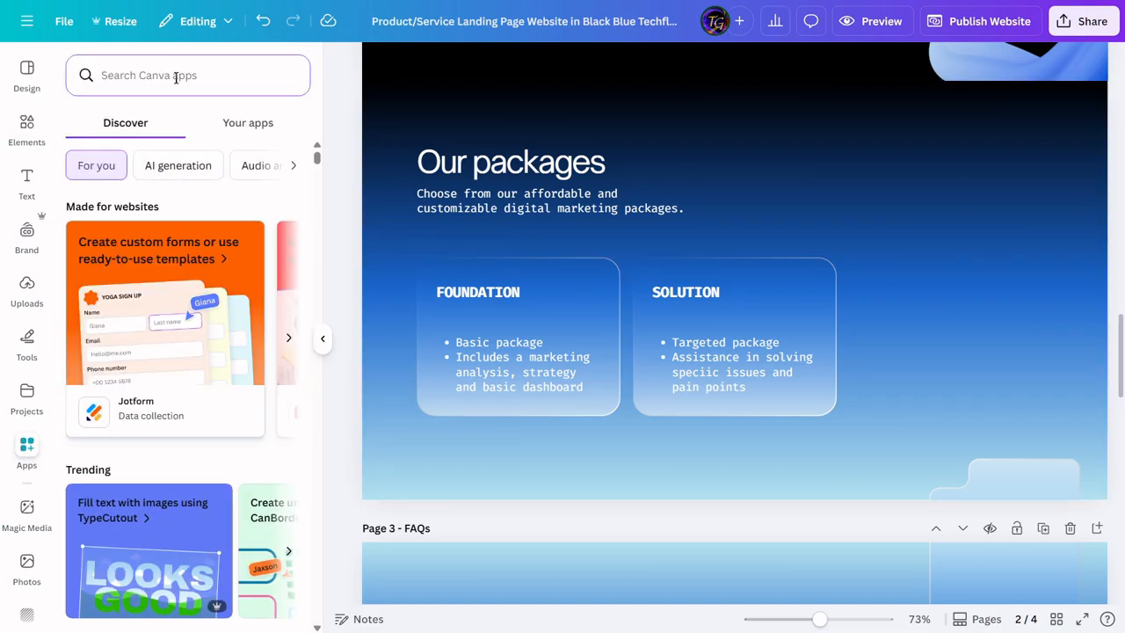
type("embed")
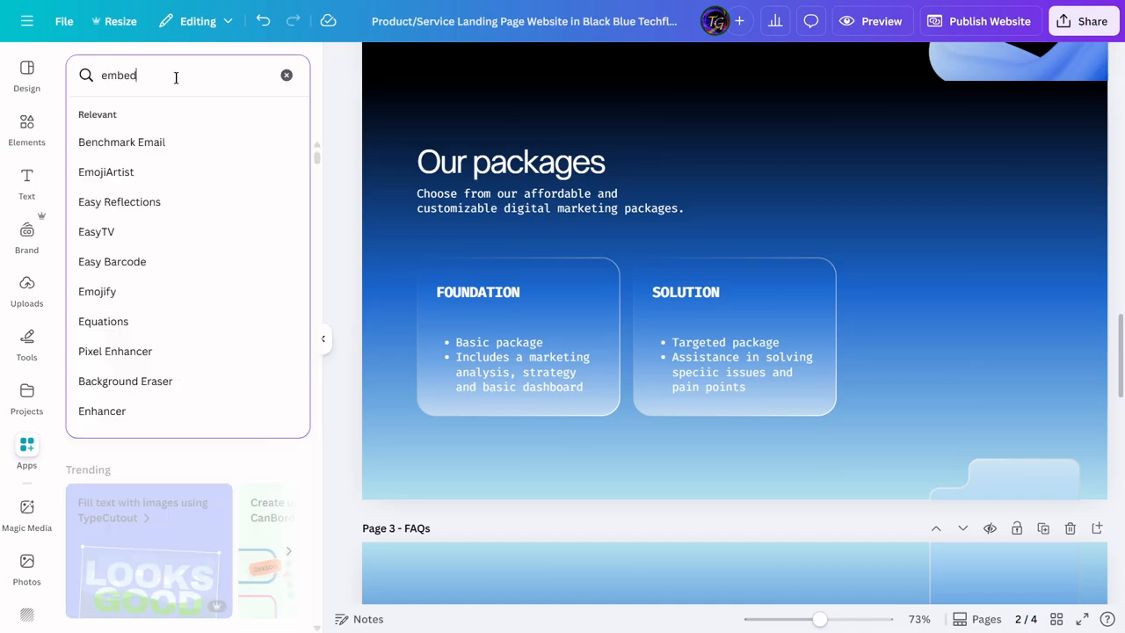
key("Return")
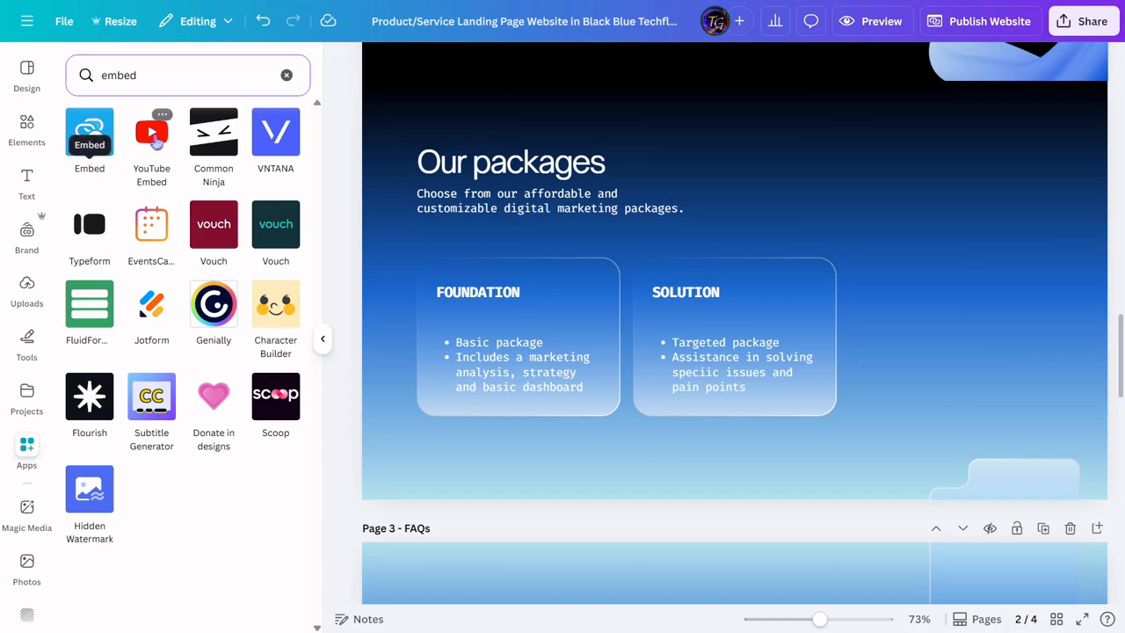
left_click(155, 139)
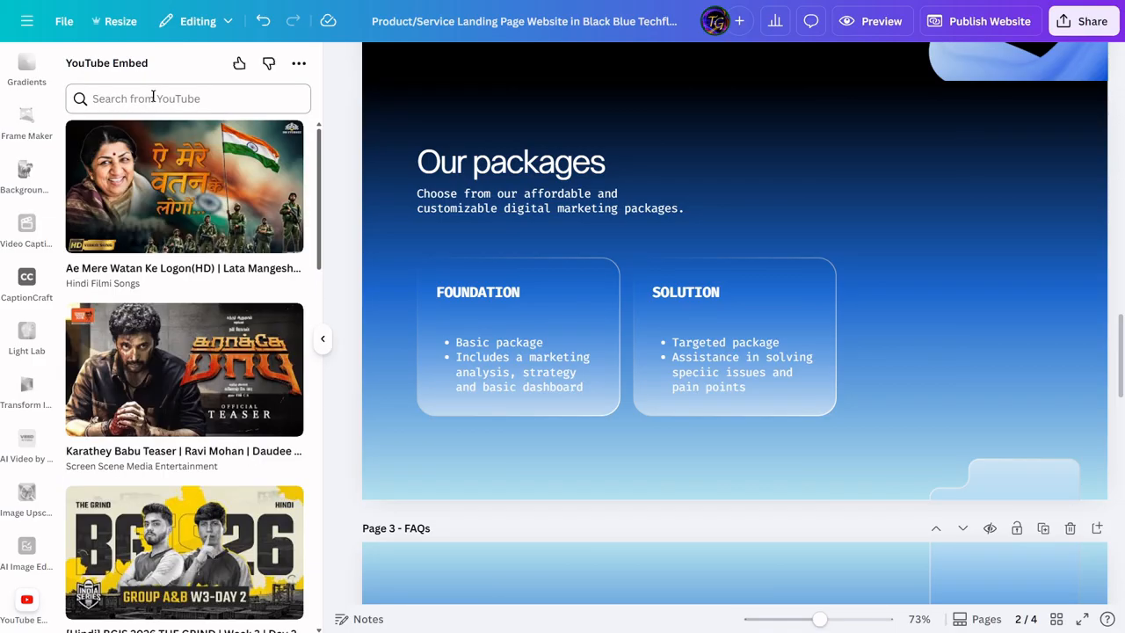
Step: Search YouTube for "parangi tech telugu" and insert the Canva 2026 step-by-step guide video into the Our packages section
left_click(153, 96)
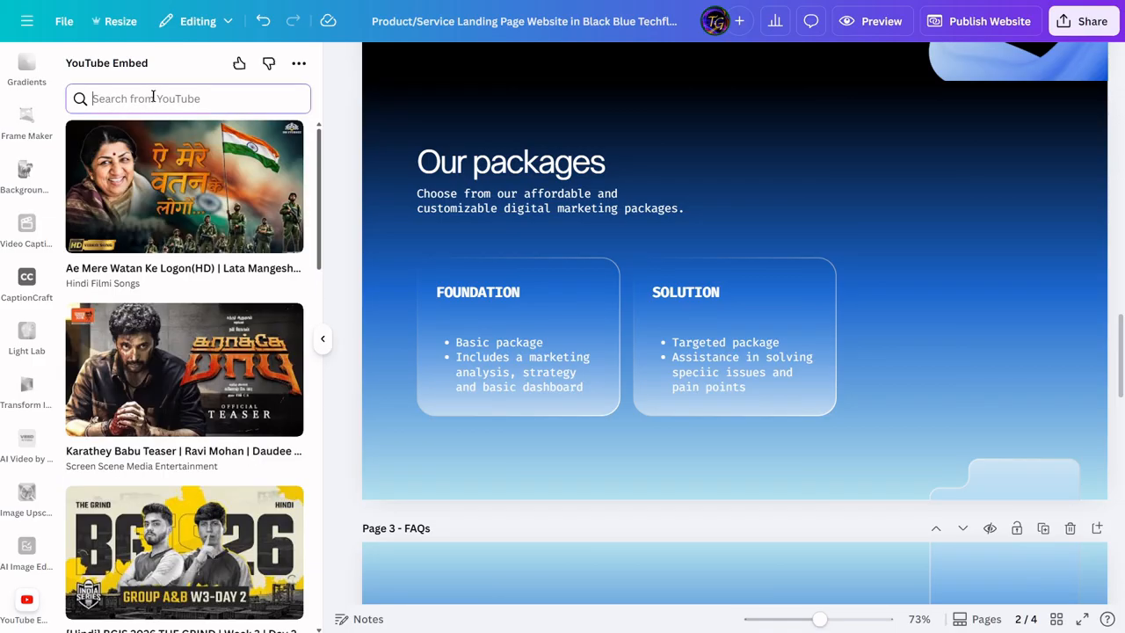
type("parangi tech")
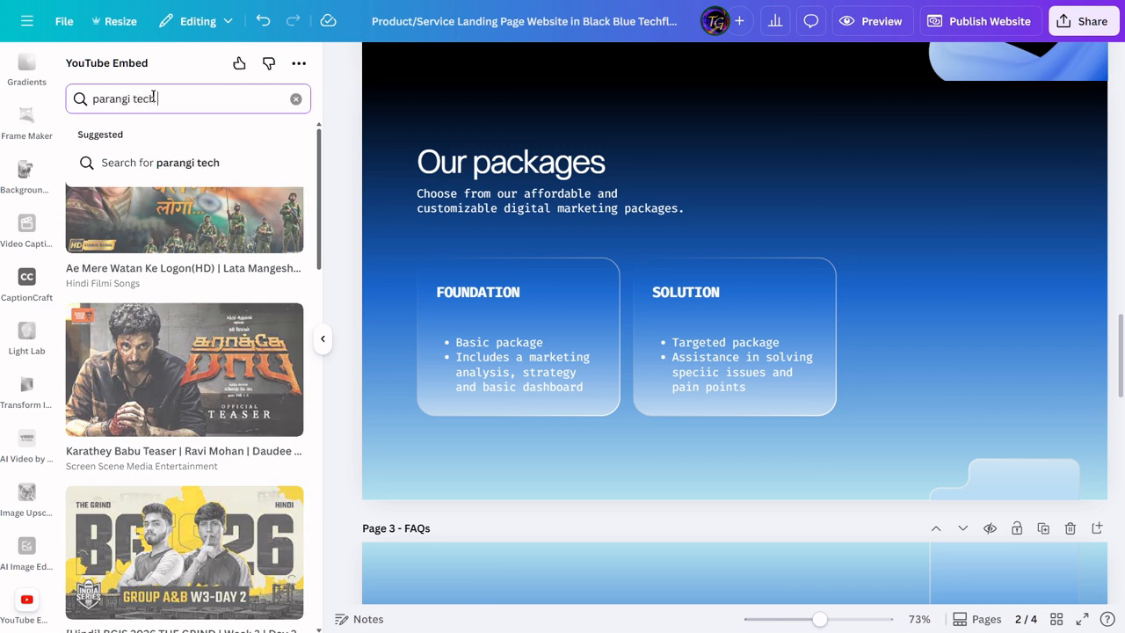
type(" telugu")
key("Return")
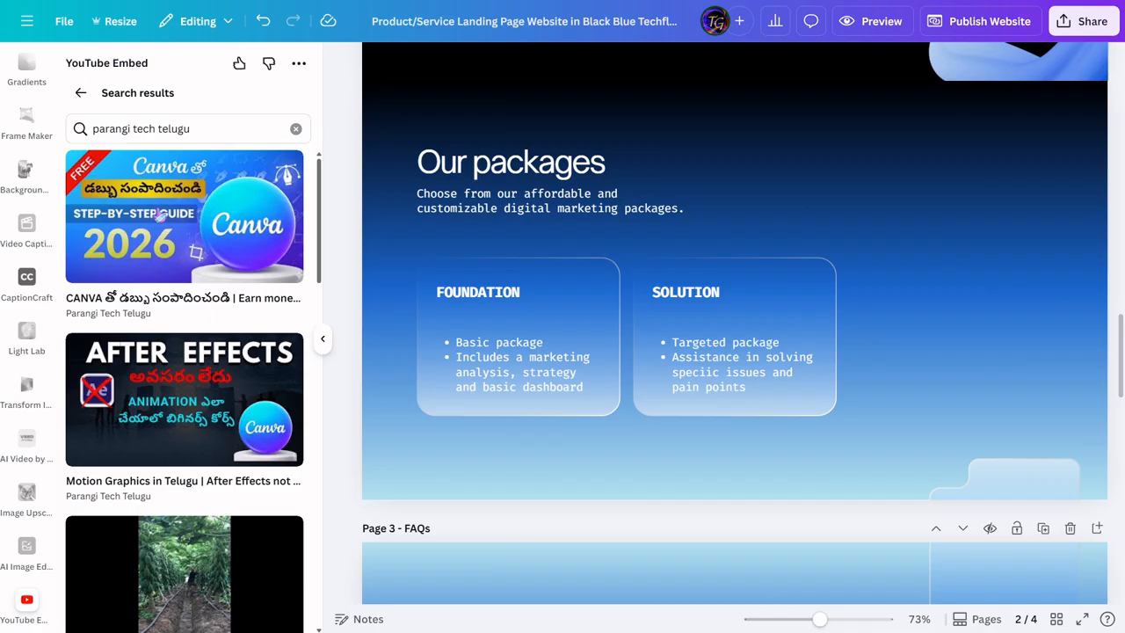
left_click(161, 216)
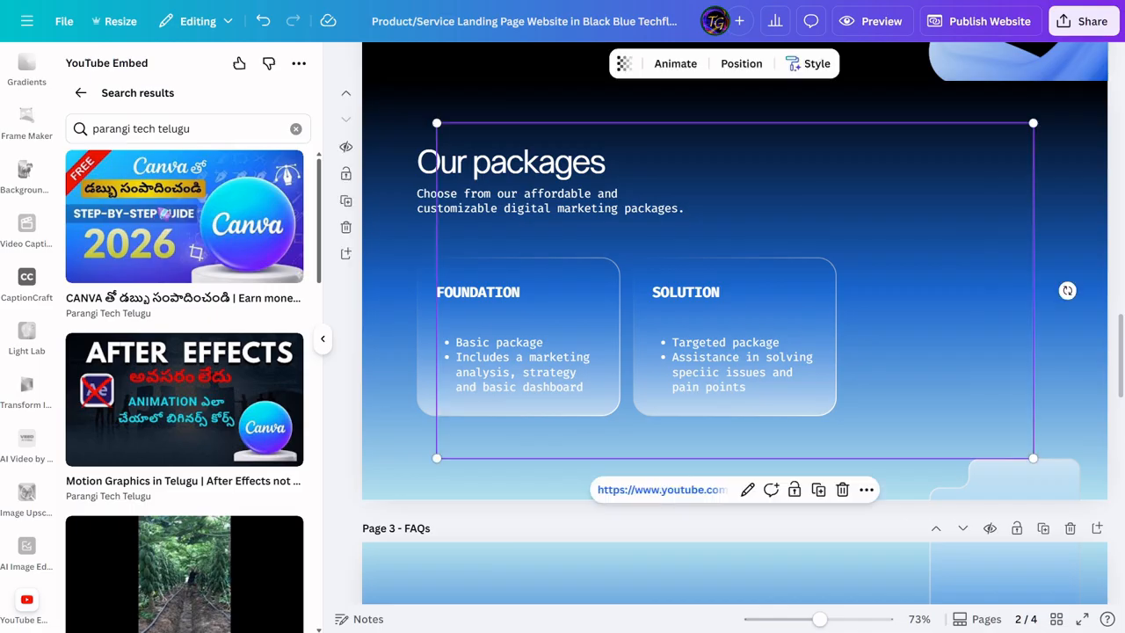